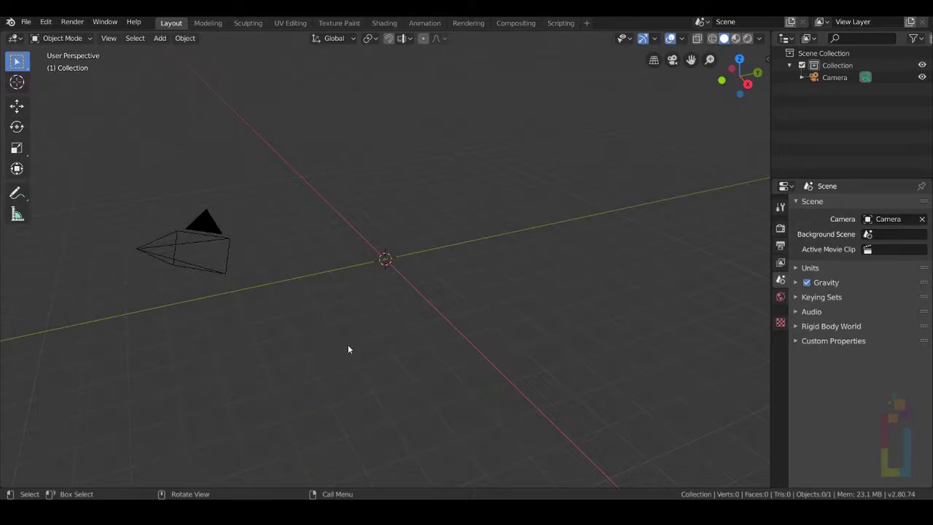
Step: Add a UV sphere at the origin and set its segments to 90
{"action": "key", "text": "shift+a"}
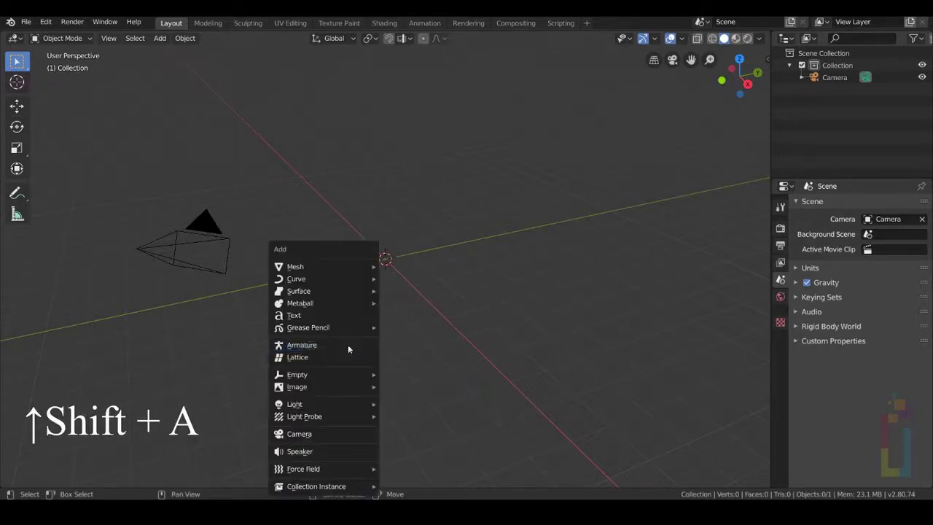
{"action": "mouse_move", "coordinate": [364, 264]}
{"action": "left_click", "coordinate": [408, 303]}
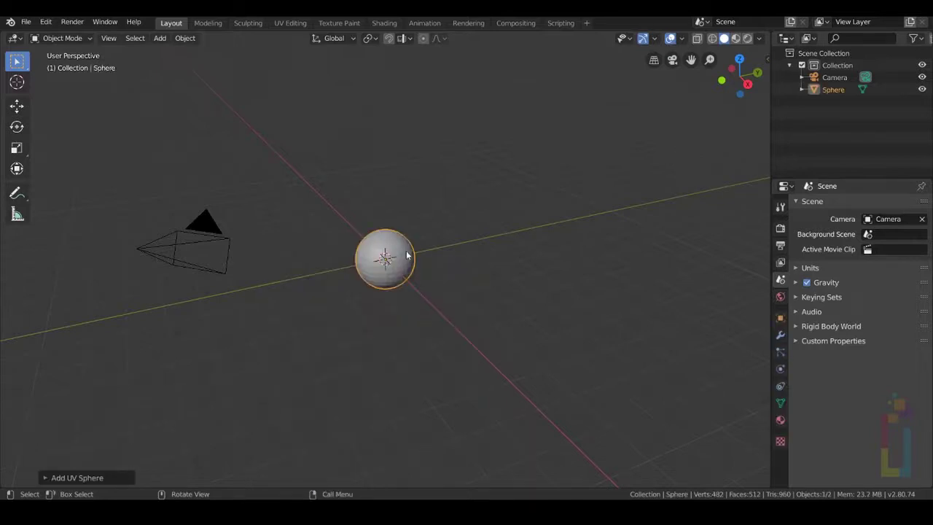
{"action": "scroll", "coordinate": [407, 254], "scroll_direction": "up", "scroll_amount": 8}
{"action": "left_click", "coordinate": [48, 477]}
{"action": "left_click", "coordinate": [166, 344]}
{"action": "type", "text": "90"}
{"action": "key", "text": "Return"}
Step: In edge mode, select a horizontal edge loop on the sphere and extend it to all edges of similar direction
{"action": "key", "text": "Tab"}
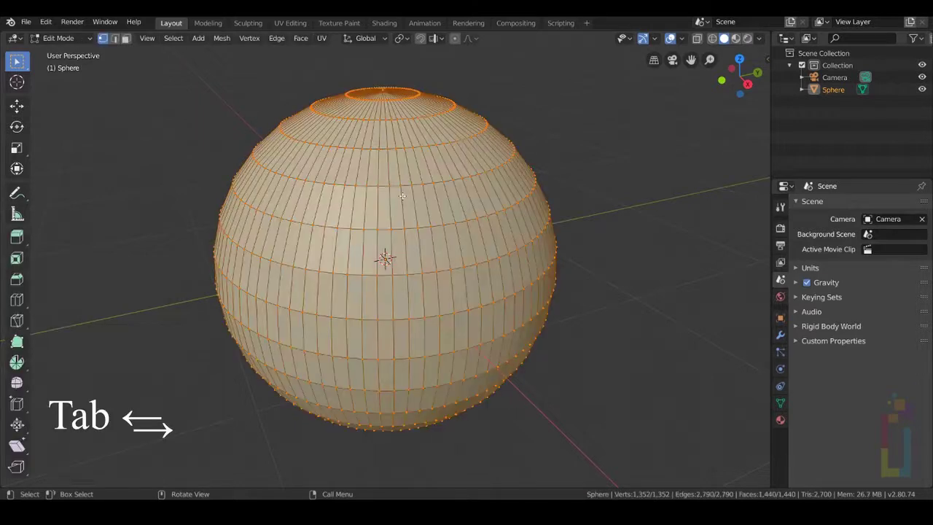
{"action": "key", "text": "2"}
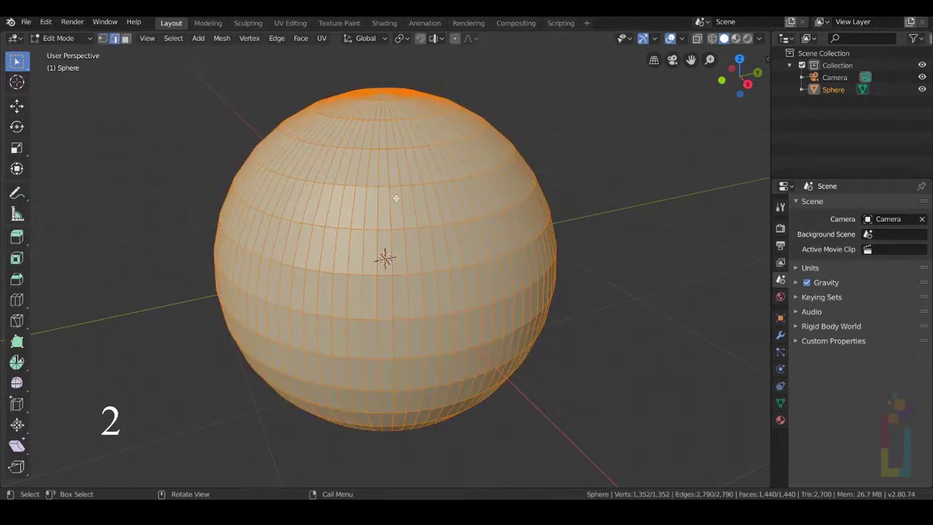
{"action": "left_click", "coordinate": [395, 186]}
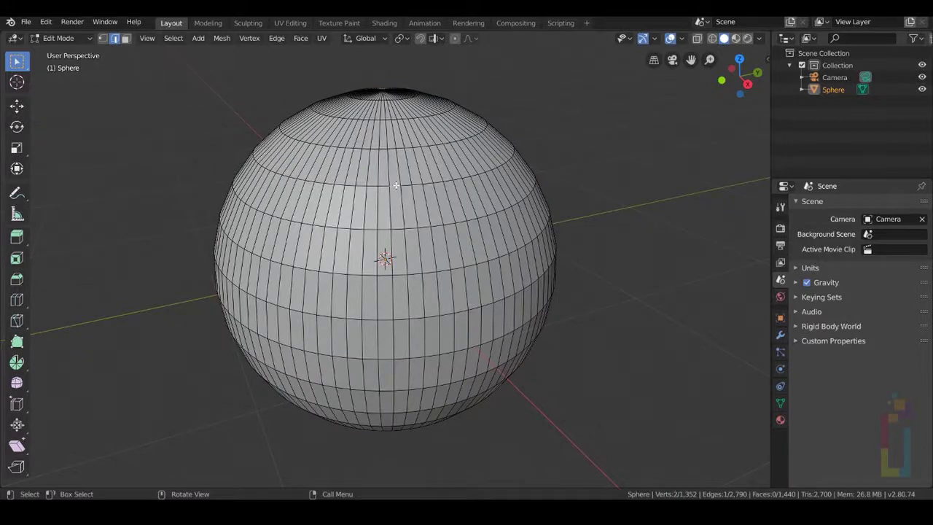
{"action": "key", "text": "alt"}
{"action": "left_click", "coordinate": [395, 185], "text": "alt"}
{"action": "key", "text": "shift+g"}
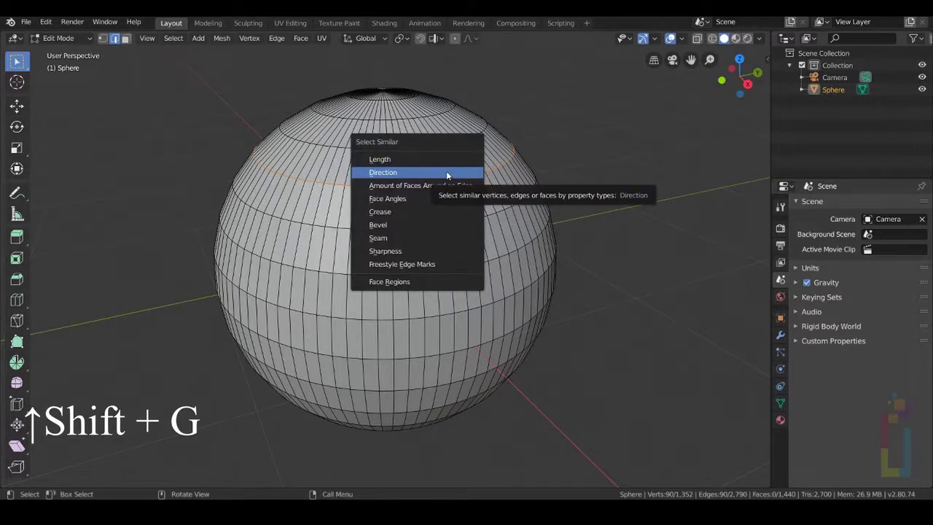
{"action": "left_click", "coordinate": [382, 172]}
Step: Deselect the small horizontal edge loops closest to the sphere's top and bottom poles
{"action": "middle_click_drag", "start_coordinate": [446, 175], "coordinate": [424, 190]}
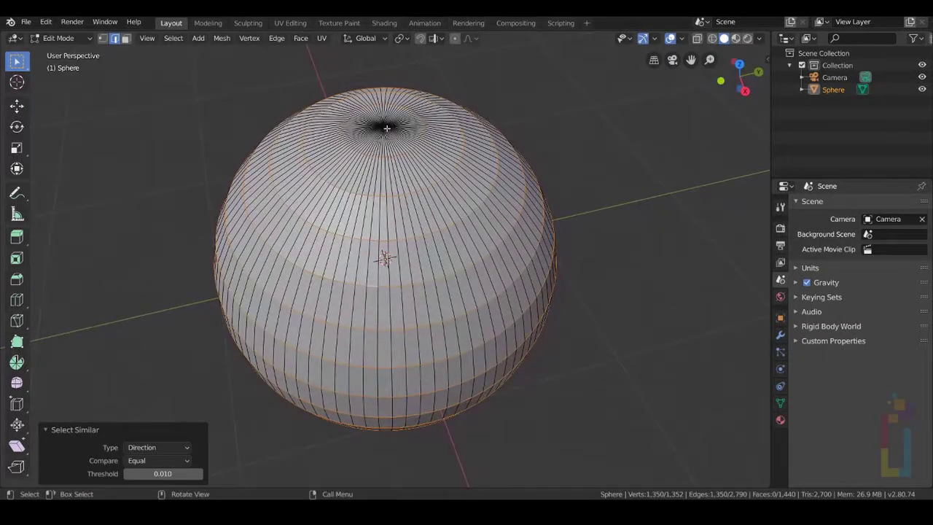
{"action": "scroll", "coordinate": [386, 129], "scroll_direction": "up", "scroll_amount": 2}
{"action": "key", "text": "shift"}
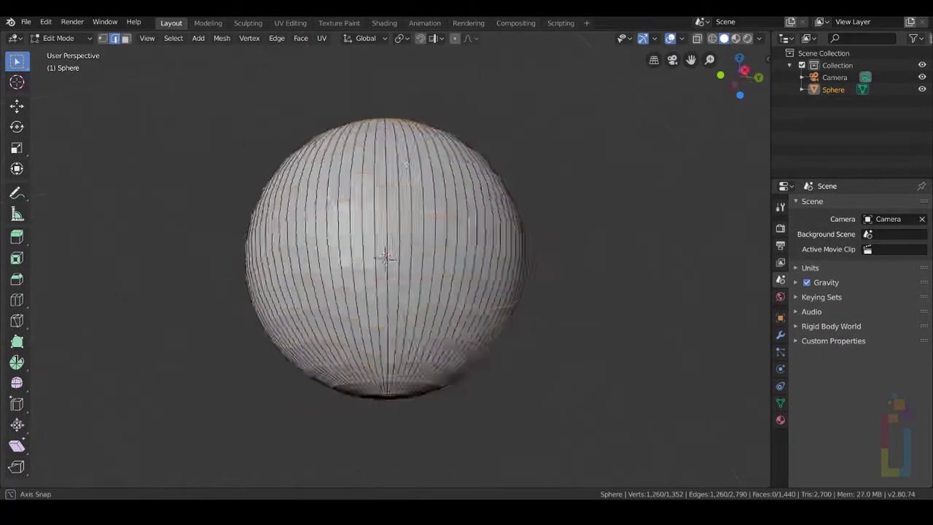
{"action": "middle_click_drag", "start_coordinate": [408, 241], "coordinate": [435, 119]}
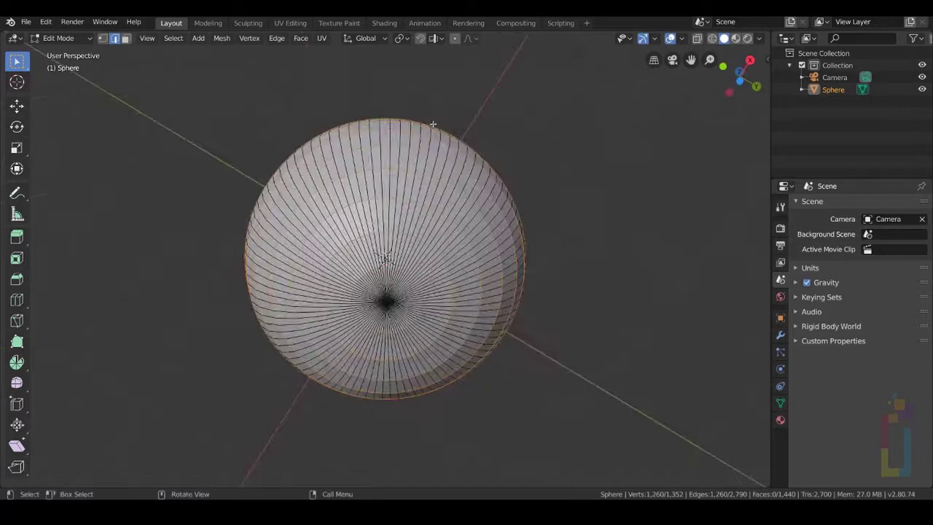
{"action": "scroll", "coordinate": [402, 295], "scroll_direction": "up", "scroll_amount": 5}
{"action": "key", "text": "alt"}
{"action": "left_click", "coordinate": [402, 301], "text": "alt+shift"}
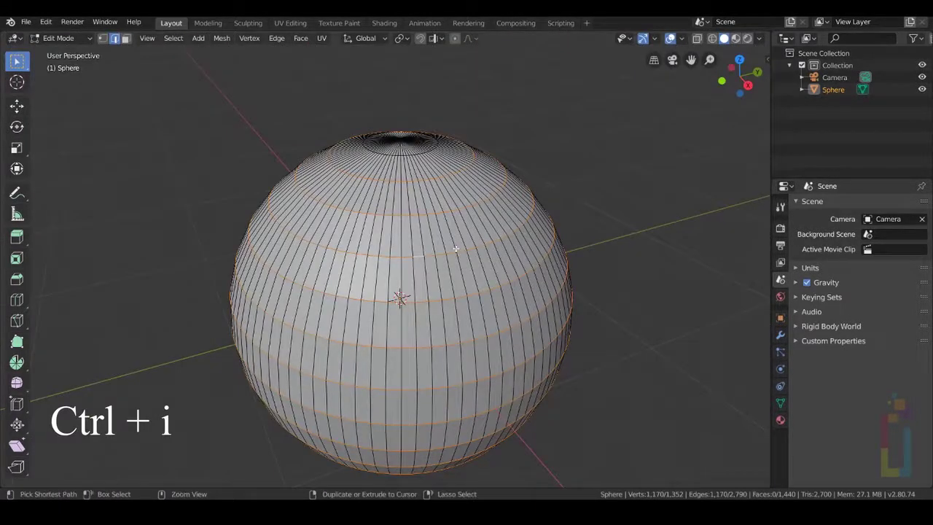
Step: Invert the selection, delete it with Only Edges & Faces to leave the horizontal rings, and return to Object Mode
{"action": "key", "text": "ctrl+i"}
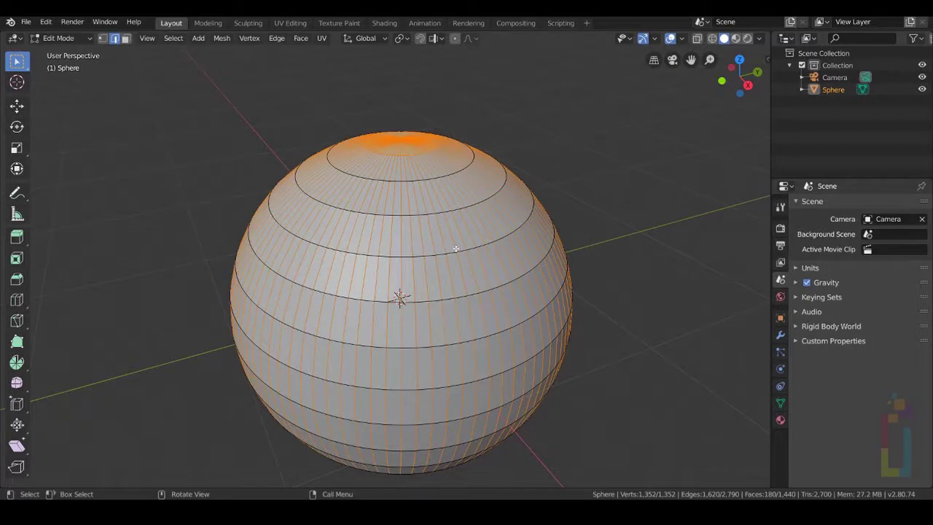
{"action": "key", "text": "x"}
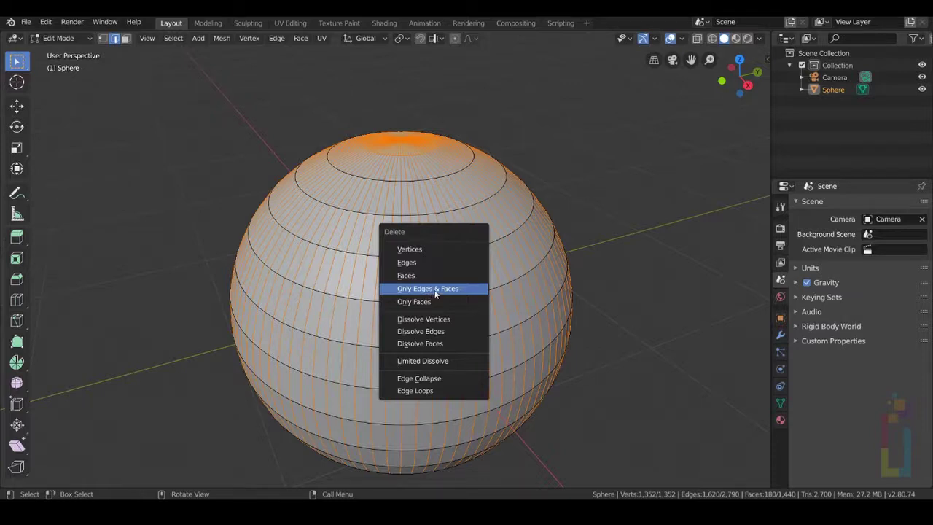
{"action": "left_click", "coordinate": [429, 290]}
{"action": "key", "text": "Tab"}
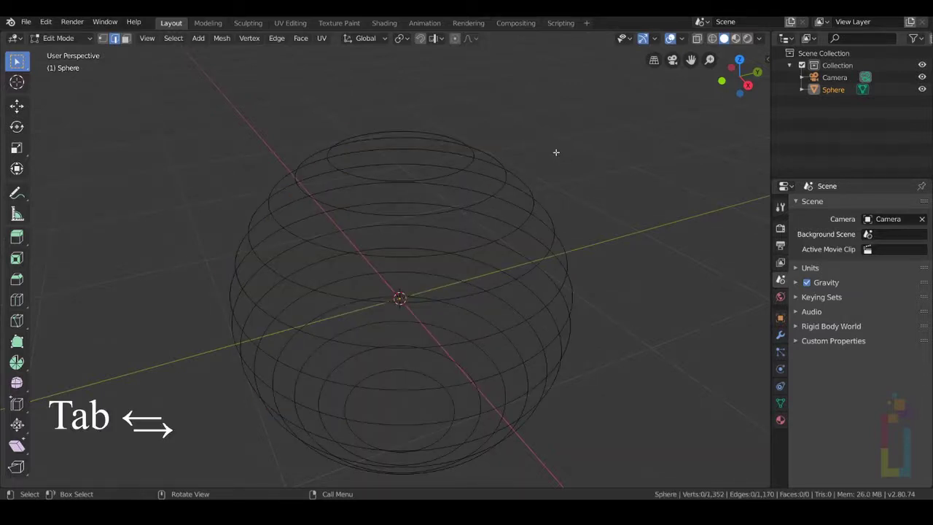
{"action": "key", "text": "Tab"}
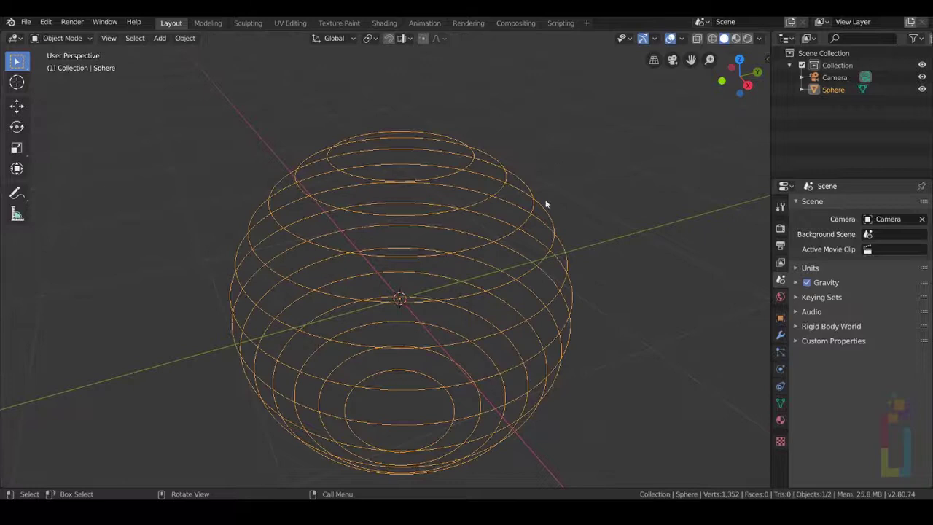
Step: Convert the ring mesh to a curve with Curve from Mesh/Text
{"action": "middle_click_drag", "start_coordinate": [577, 228], "coordinate": [348, 124]}
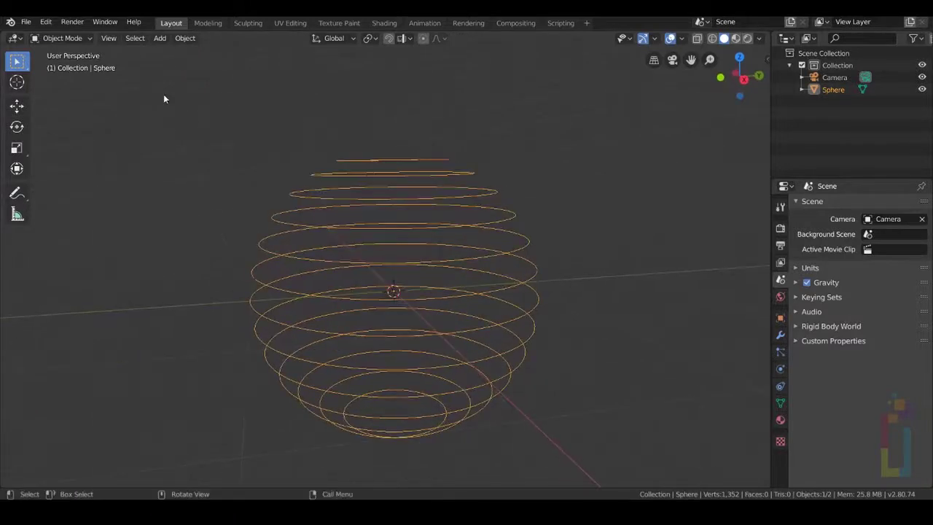
{"action": "left_click", "coordinate": [185, 38]}
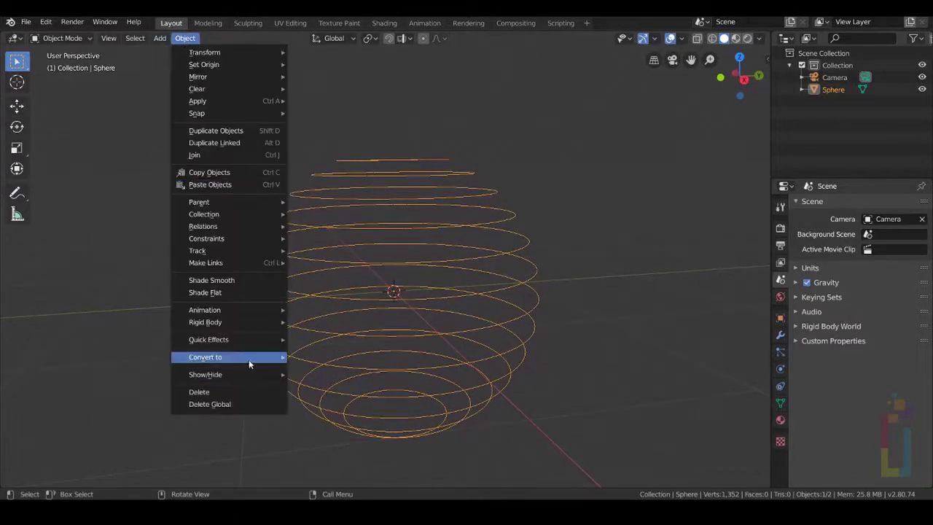
{"action": "mouse_move", "coordinate": [249, 359]}
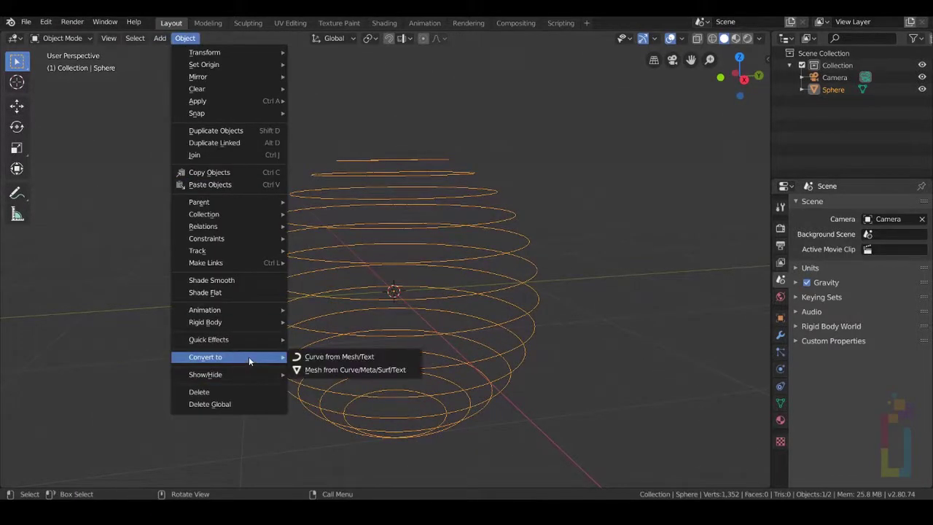
{"action": "left_click", "coordinate": [311, 358]}
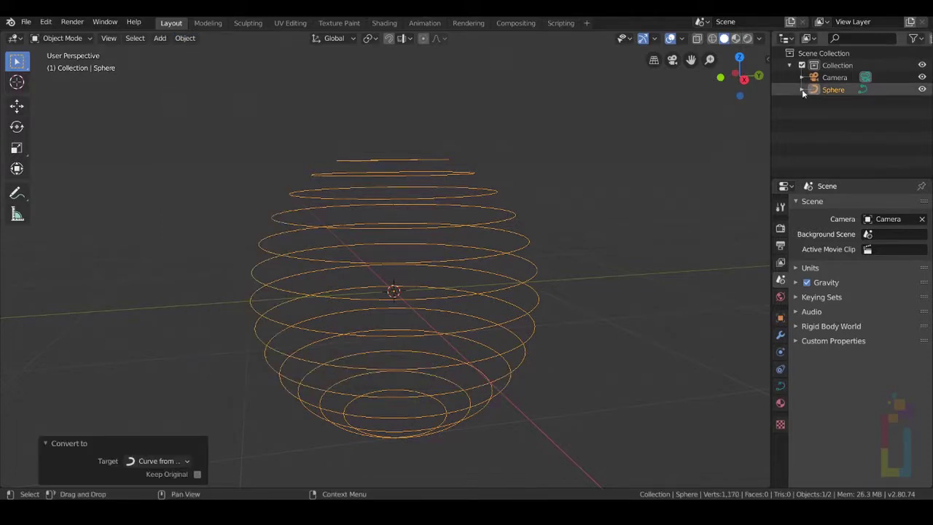
Step: Edit the curve from the top view and select one control point per ring beside the seam near the Y axis
{"action": "middle_click_drag", "start_coordinate": [412, 240], "coordinate": [425, 235]}
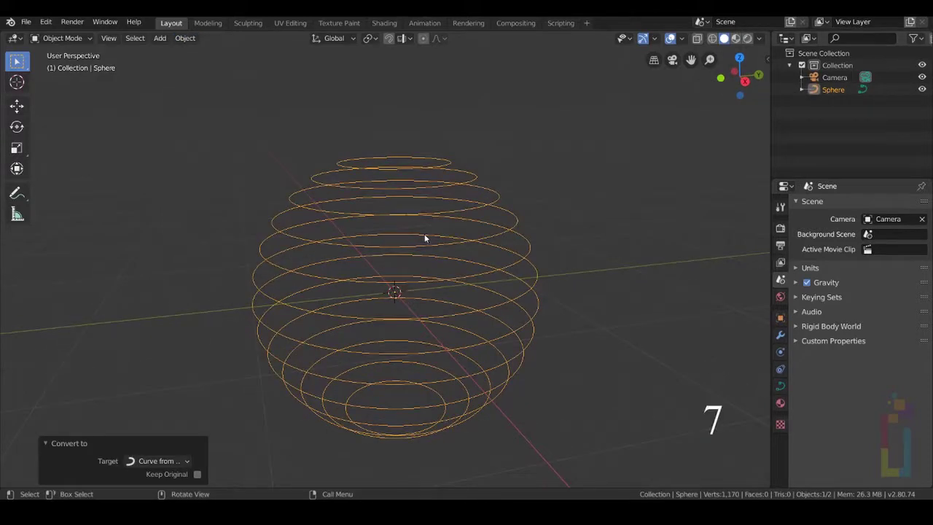
{"action": "key", "text": "KP_7"}
{"action": "key", "text": "Tab"}
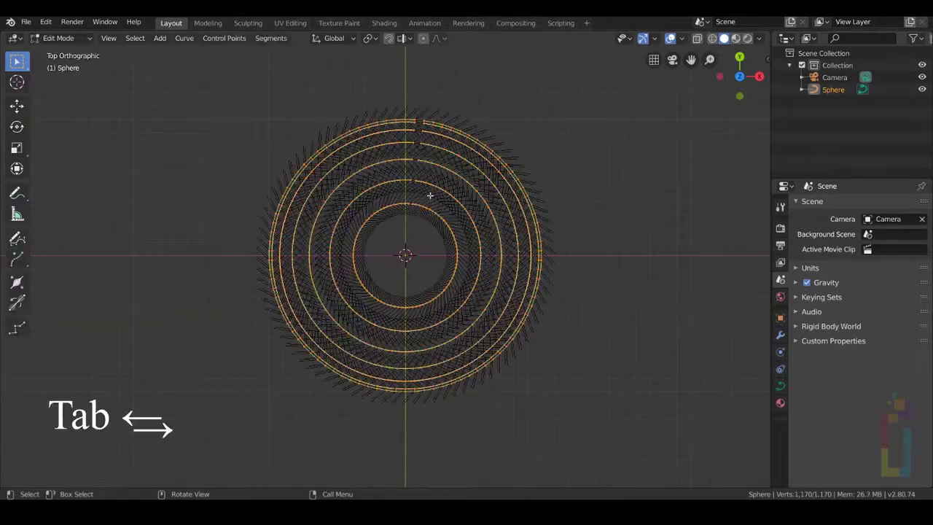
{"action": "scroll", "coordinate": [429, 195], "scroll_direction": "up", "scroll_amount": 3}
{"action": "scroll", "coordinate": [452, 175], "scroll_direction": "up", "scroll_amount": 5, "text": "shift"}
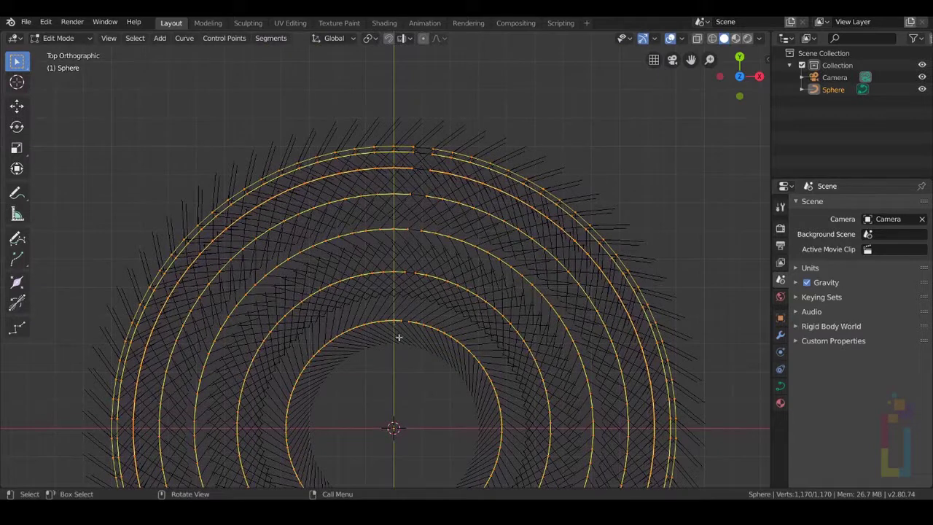
{"action": "left_click_drag", "start_coordinate": [404, 138], "coordinate": [418, 234]}
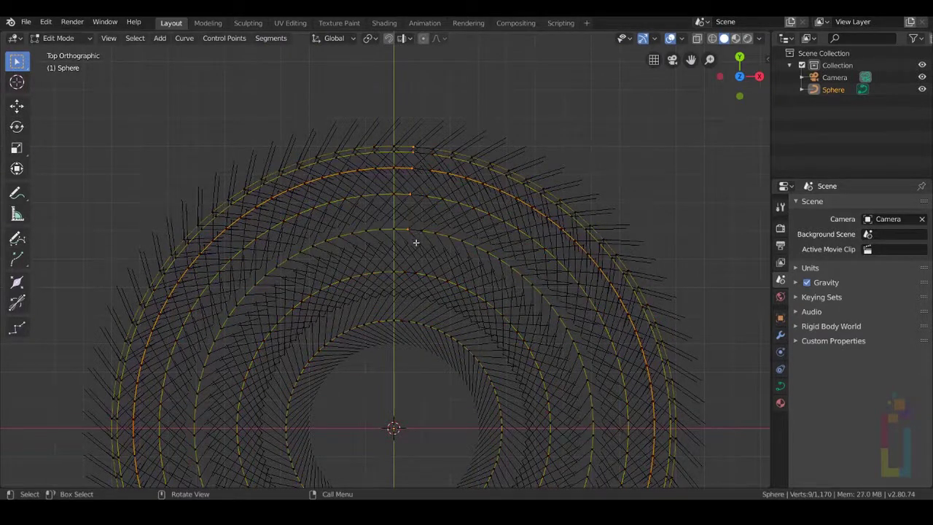
{"action": "left_click", "coordinate": [408, 270], "text": "shift"}
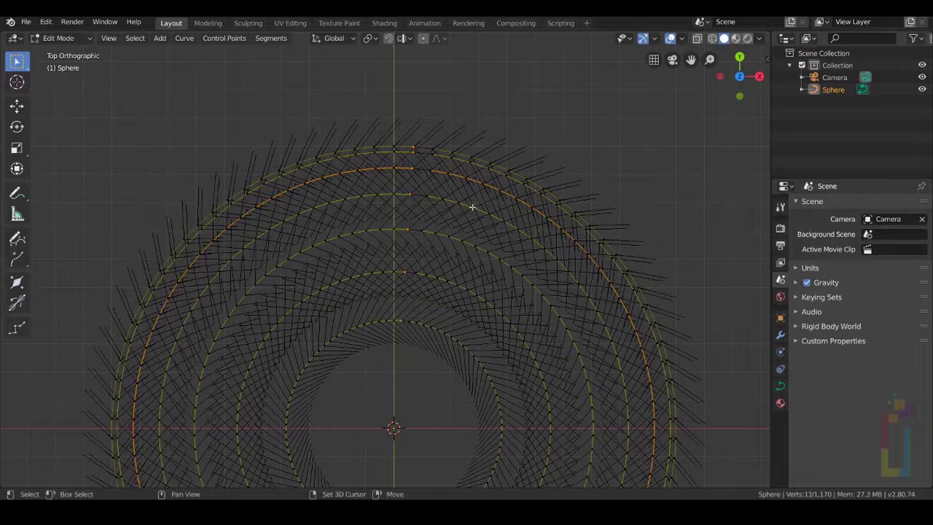
Step: Add the neighbouring control points across the seam on the inner and middle rings to the selection
{"action": "scroll", "coordinate": [481, 169], "scroll_direction": "up", "scroll_amount": 6}
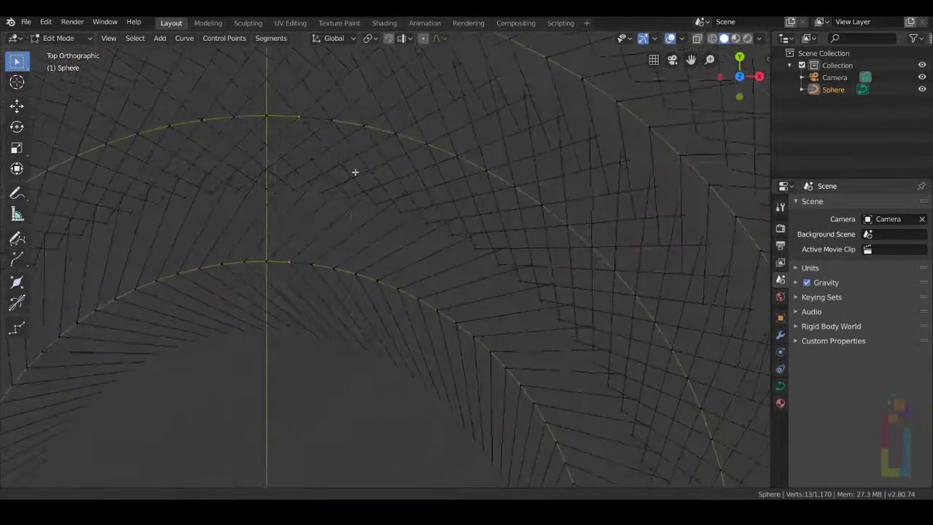
{"action": "left_click_drag", "start_coordinate": [304, 252], "coordinate": [384, 298]}
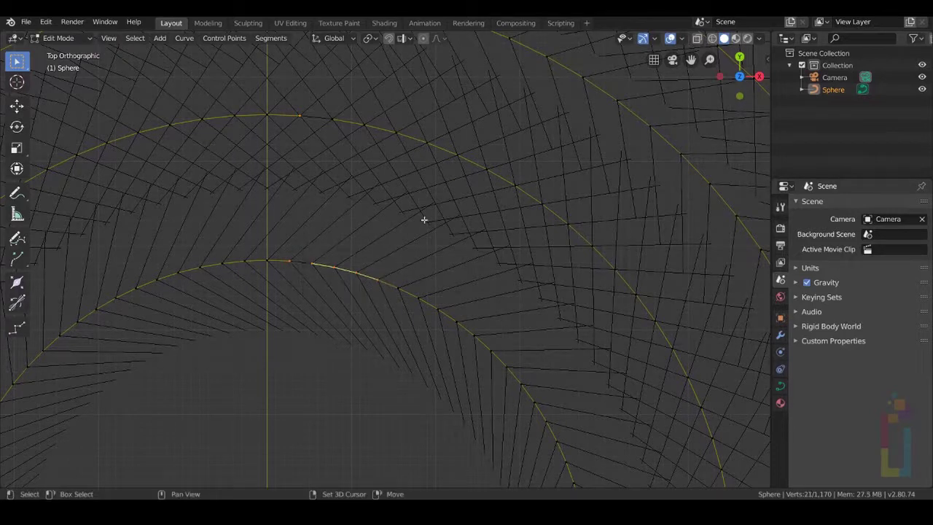
{"action": "scroll", "coordinate": [378, 317], "scroll_direction": "down", "scroll_amount": 1}
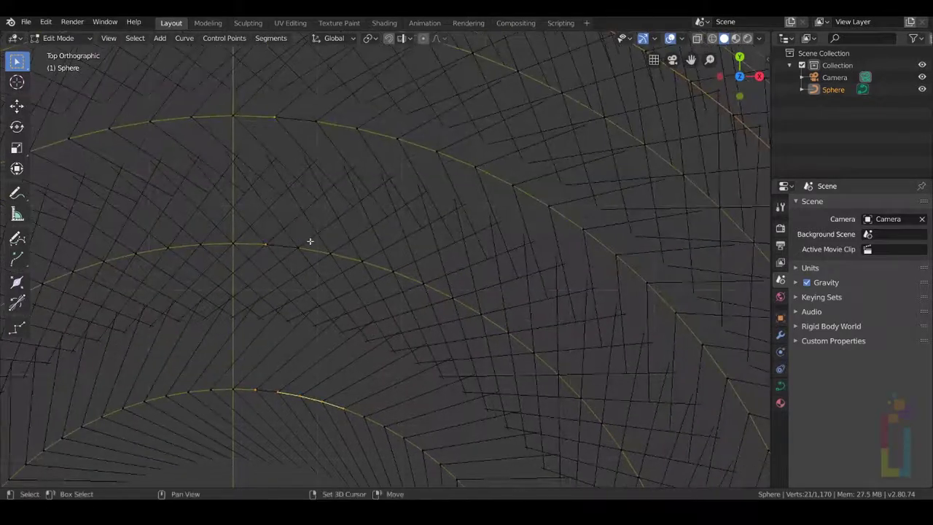
{"action": "left_click_drag", "start_coordinate": [292, 237], "coordinate": [341, 279]}
{"action": "scroll", "coordinate": [398, 236], "scroll_direction": "down", "scroll_amount": 2}
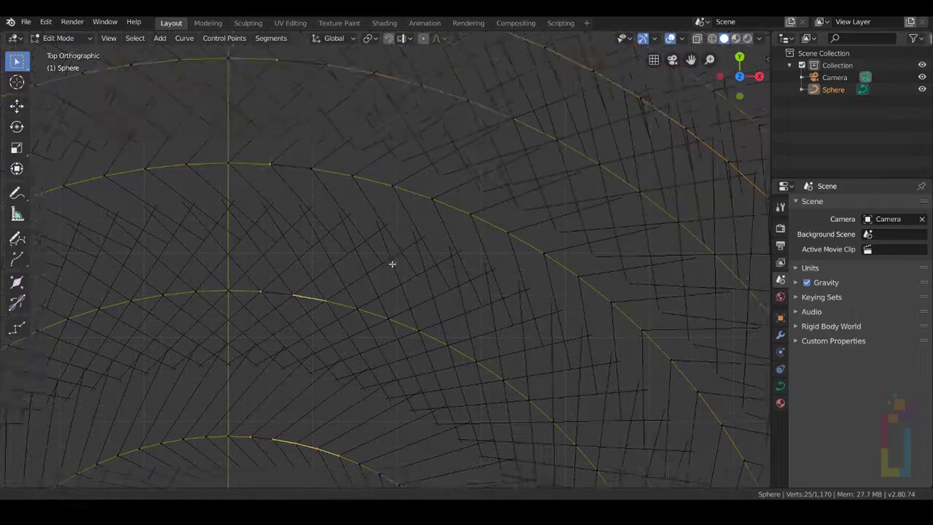
{"action": "left_click_drag", "start_coordinate": [271, 243], "coordinate": [397, 309]}
{"action": "scroll", "coordinate": [401, 308], "scroll_direction": "down", "scroll_amount": 2}
{"action": "left_click_drag", "start_coordinate": [298, 228], "coordinate": [425, 292]}
{"action": "left_click_drag", "start_coordinate": [307, 156], "coordinate": [387, 198]}
Step: Add the control points across the seam on the outermost rings to the selection
{"action": "scroll", "coordinate": [437, 219], "scroll_direction": "up", "scroll_amount": 3}
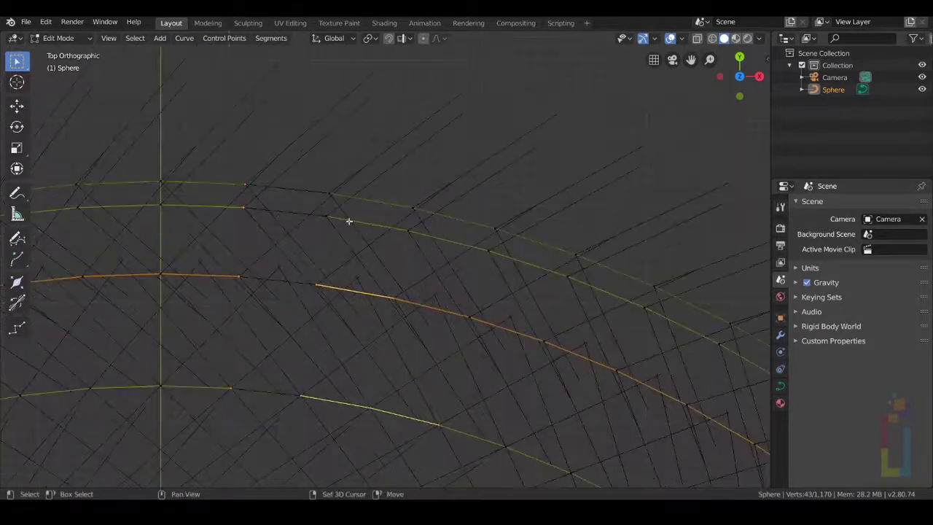
{"action": "left_click_drag", "start_coordinate": [313, 212], "coordinate": [491, 258], "text": "shift"}
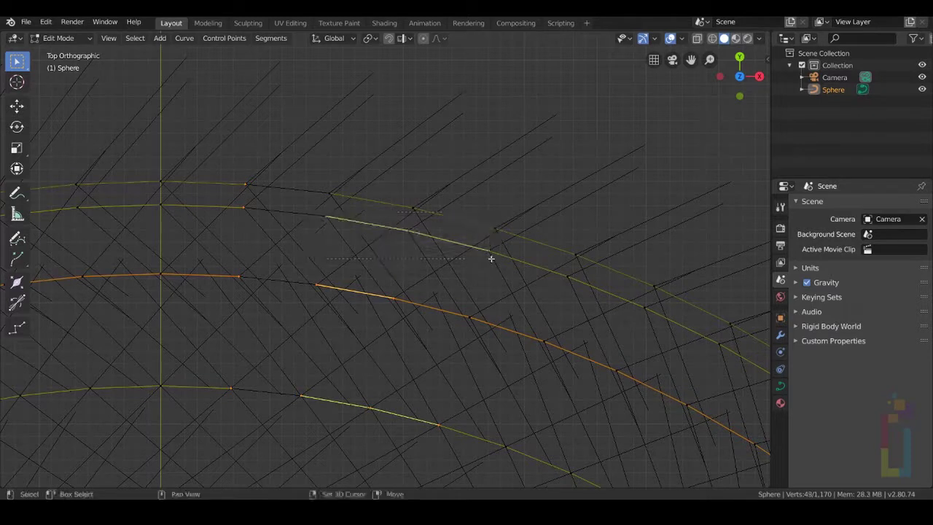
{"action": "left_click", "coordinate": [569, 276], "text": "shift"}
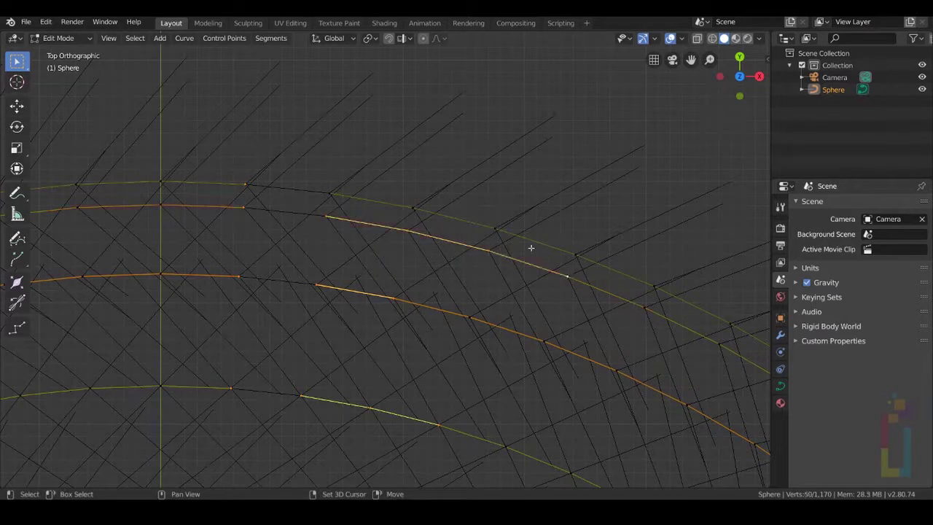
{"action": "left_click", "coordinate": [329, 193], "text": "shift"}
{"action": "scroll", "coordinate": [431, 180], "scroll_direction": "down", "scroll_amount": 3}
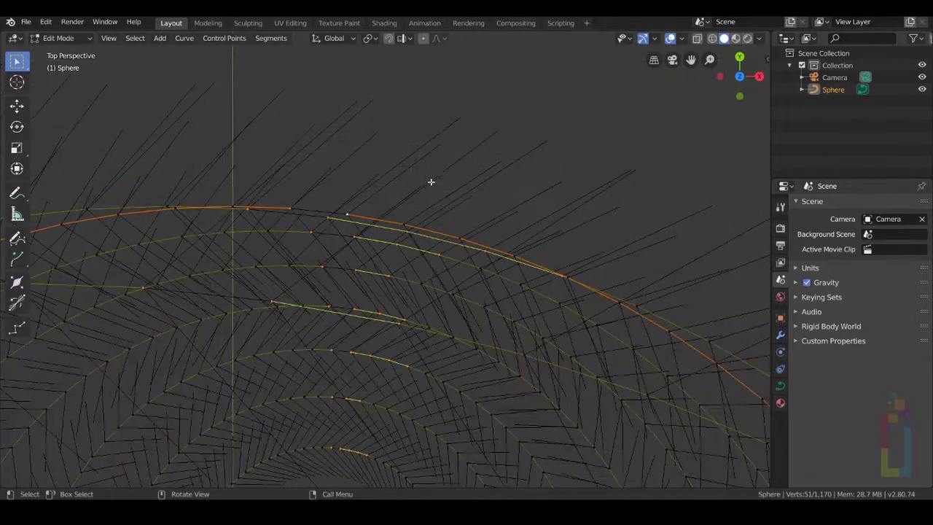
Step: Delete the selected curve segments to open a gap in every ring, and check the ring ends
{"action": "middle_click_drag", "start_coordinate": [531, 231], "coordinate": [464, 319]}
{"action": "scroll", "coordinate": [464, 319], "scroll_direction": "up", "scroll_amount": 6}
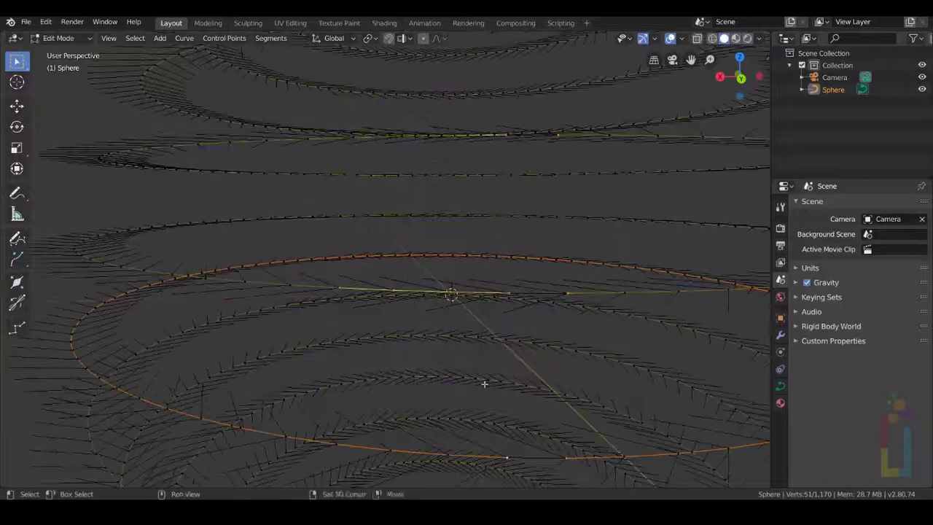
{"action": "scroll", "coordinate": [437, 314], "scroll_direction": "down", "scroll_amount": 8}
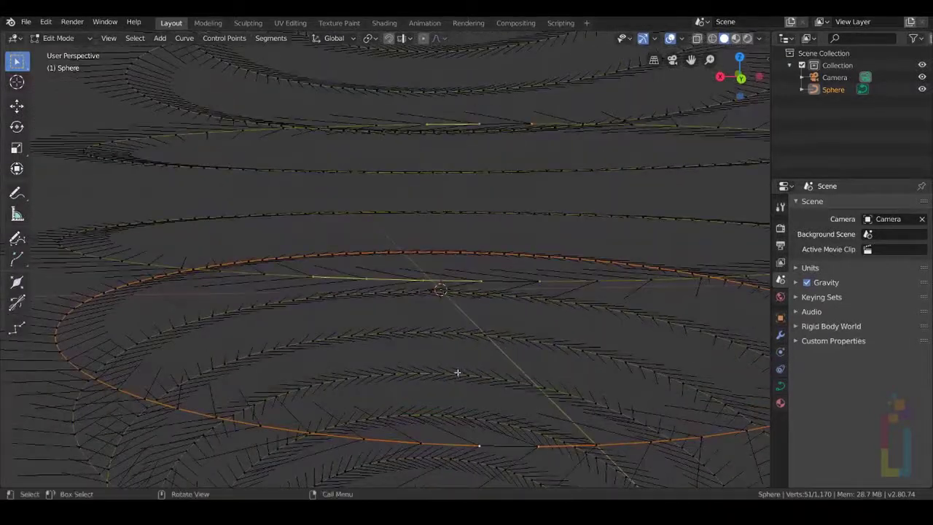
{"action": "middle_click_drag", "start_coordinate": [473, 381], "coordinate": [452, 332]}
{"action": "key", "text": "x"}
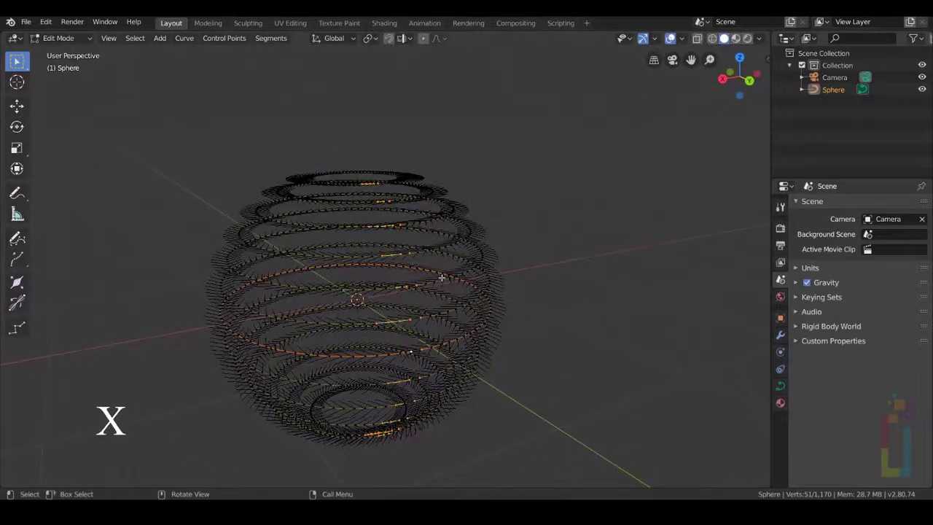
{"action": "left_click", "coordinate": [426, 292]}
{"action": "middle_click_drag", "start_coordinate": [423, 294], "coordinate": [477, 289]}
{"action": "scroll", "coordinate": [408, 355], "scroll_direction": "up", "scroll_amount": 4}
{"action": "scroll", "coordinate": [422, 356], "scroll_direction": "down", "scroll_amount": 5}
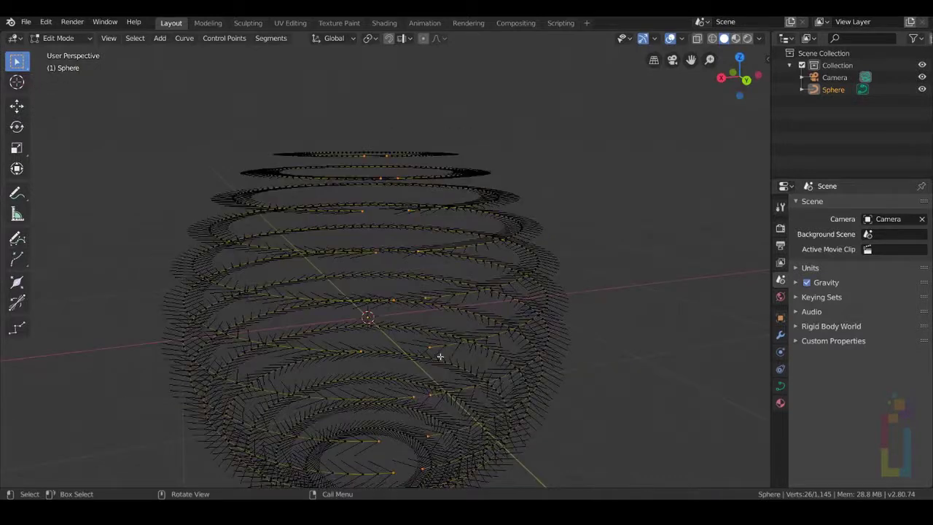
Step: Leave curve editing and switch to the Animation workspace
{"action": "key", "text": "Tab"}
{"action": "middle_click_drag", "start_coordinate": [545, 294], "coordinate": [493, 110]}
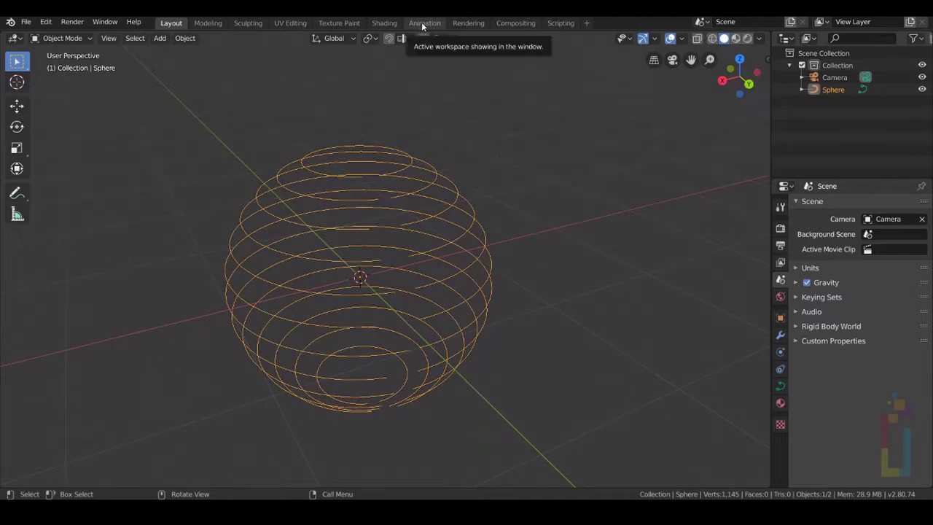
{"action": "left_click", "coordinate": [423, 26]}
Step: Select the camera and set its X, Y and Z location to 0 m
{"action": "left_click", "coordinate": [843, 81]}
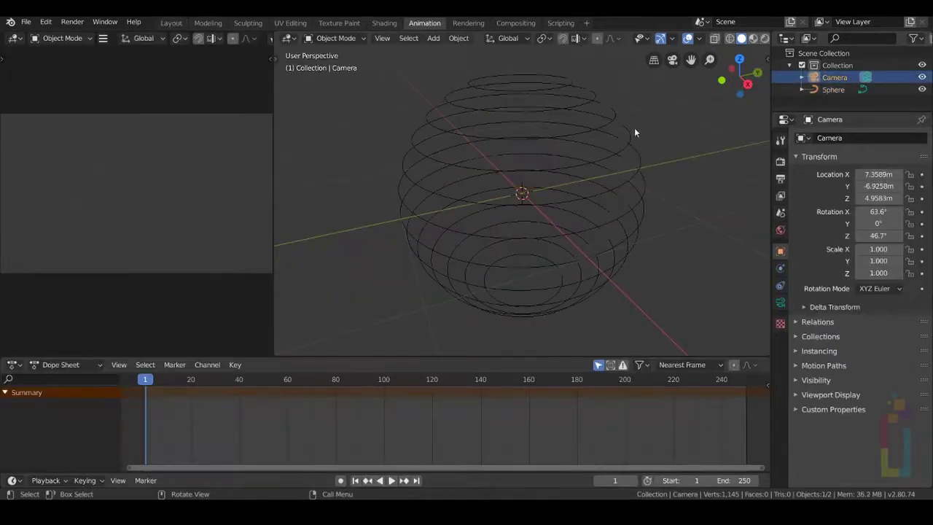
{"action": "key", "text": "n"}
{"action": "mouse_move", "coordinate": [685, 86]}
{"action": "left_mouse_down"}
{"action": "mouse_move", "coordinate": [686, 106]}
{"action": "mouse_move", "coordinate": [690, 85]}
{"action": "left_mouse_up"}
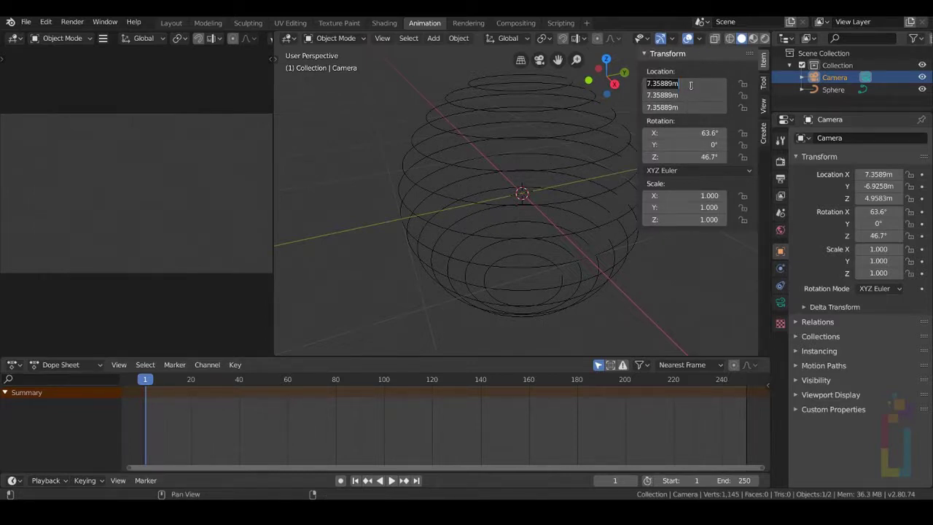
{"action": "type", "text": "0"}
{"action": "key", "text": "Return"}
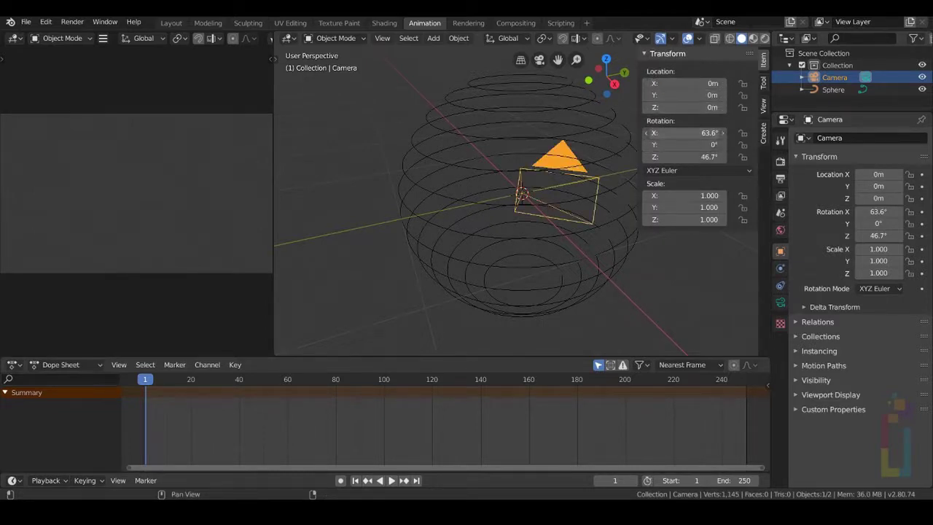
Step: Reset the camera's rotation to 0° on all axes and set its X rotation to 90°
{"action": "left_click_drag", "start_coordinate": [685, 132], "coordinate": [686, 157]}
{"action": "type", "text": "0"}
{"action": "key", "text": "Return"}
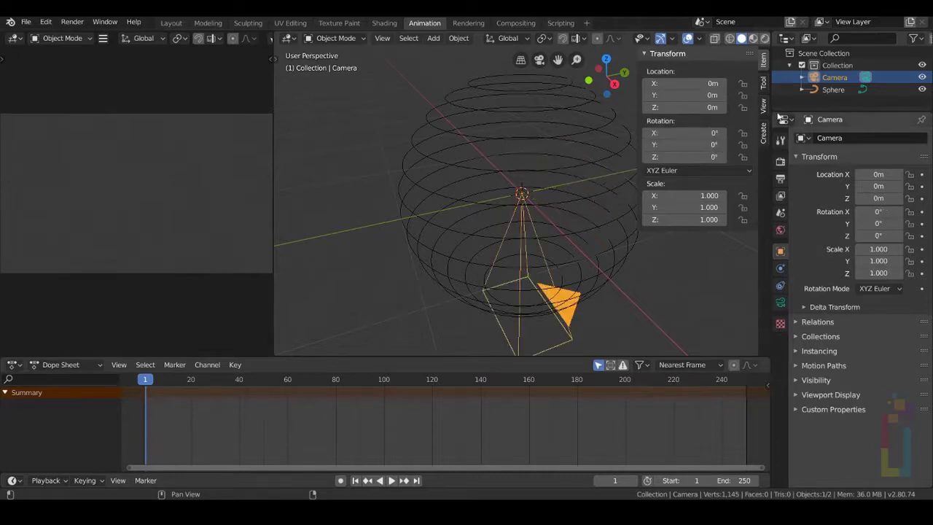
{"action": "left_click", "coordinate": [699, 133]}
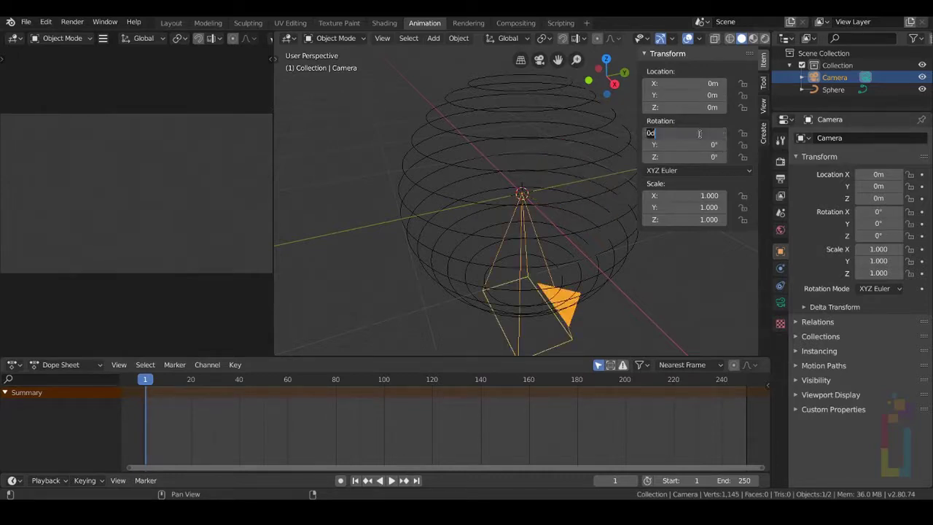
{"action": "type", "text": "90"}
{"action": "key", "text": "Return"}
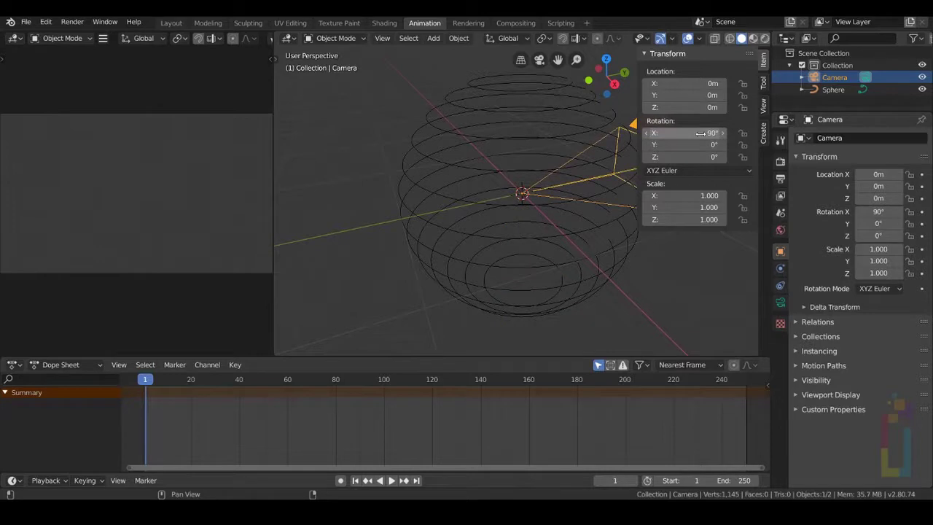
{"action": "key", "text": "n"}
Step: Move the camera along the Y axis to about -4.38 m and check the framing through the camera view
{"action": "scroll", "coordinate": [599, 149], "scroll_direction": "down", "scroll_amount": 4}
{"action": "middle_click_drag", "start_coordinate": [598, 151], "coordinate": [521, 191]}
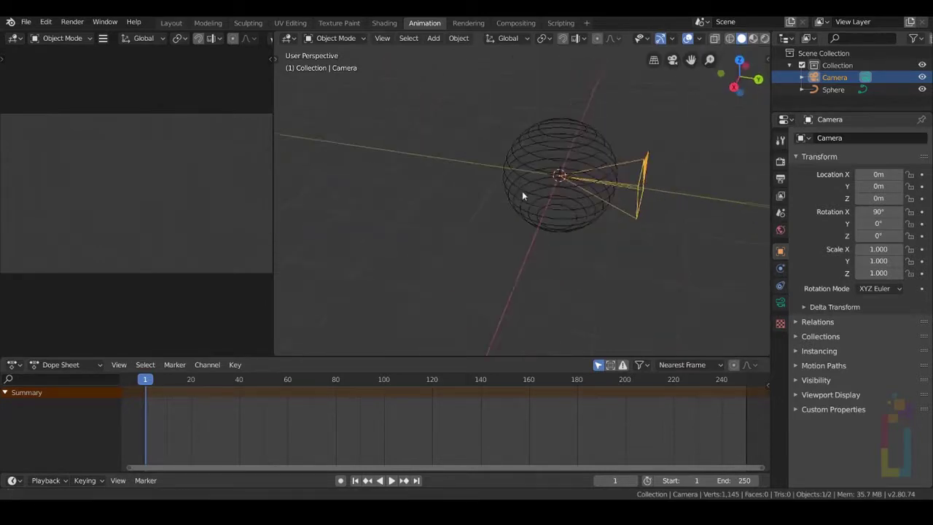
{"action": "key", "text": "g"}
{"action": "key", "text": "y"}
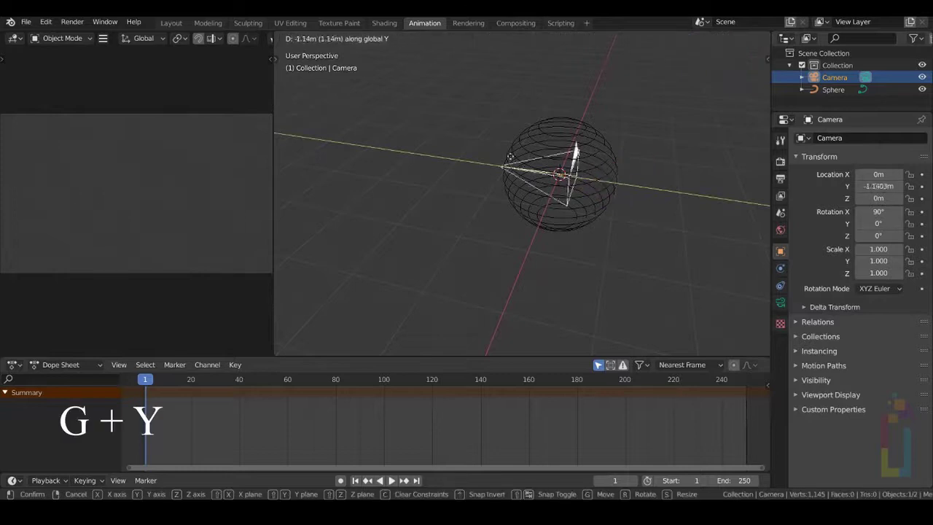
{"action": "left_click", "coordinate": [376, 128]}
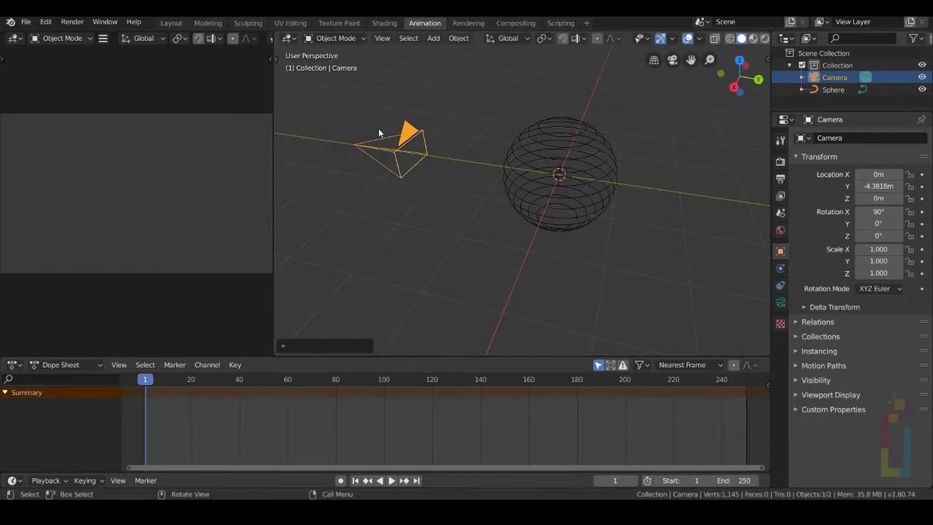
{"action": "key", "text": "KP_0"}
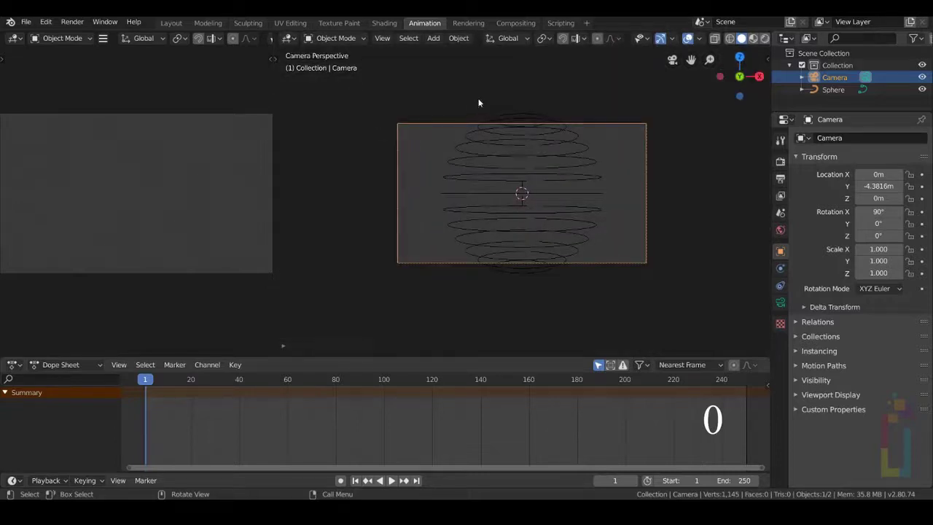
{"action": "key", "text": "Home"}
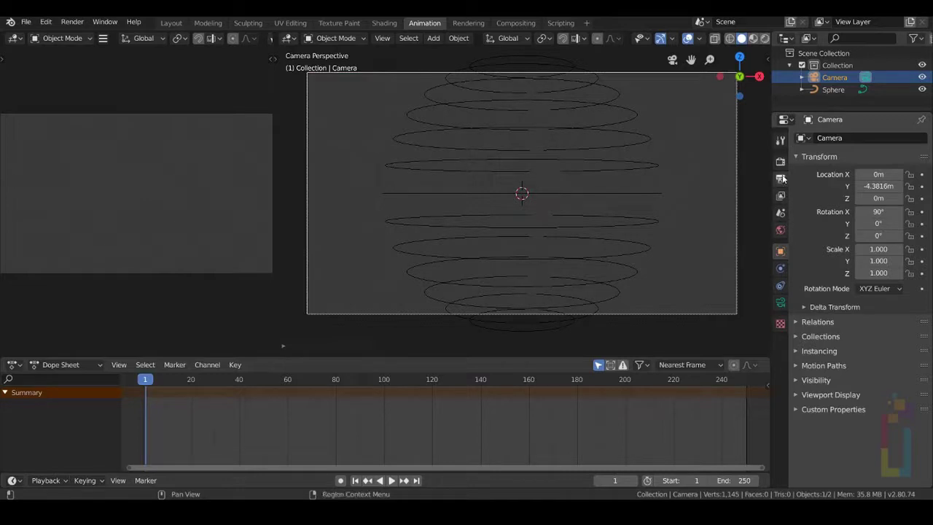
Step: Set the camera's focal length to 35 mm
{"action": "left_click", "coordinate": [780, 303]}
{"action": "left_click", "coordinate": [876, 194]}
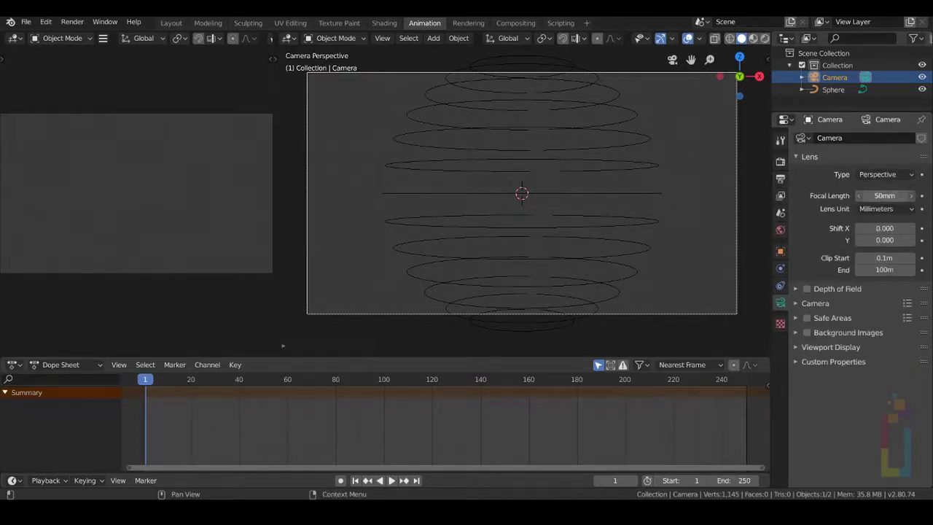
{"action": "type", "text": "35"}
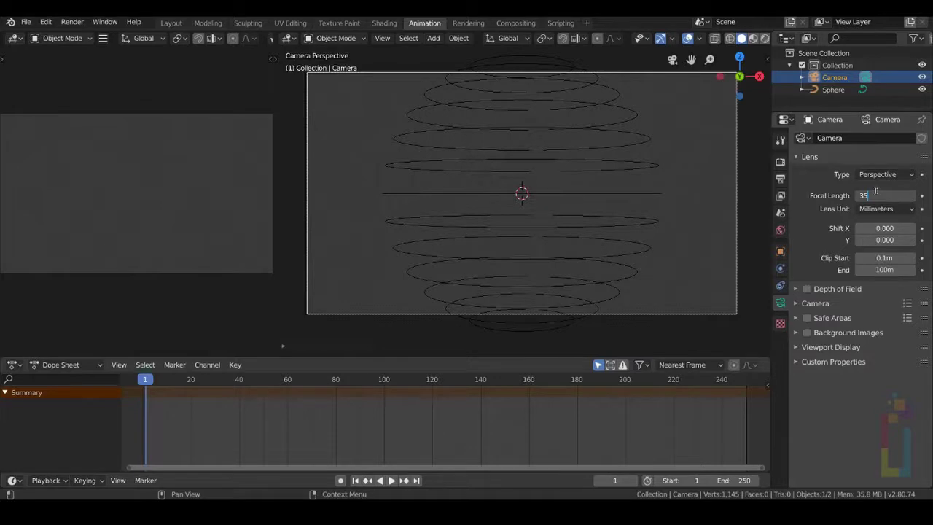
{"action": "key", "text": "Return"}
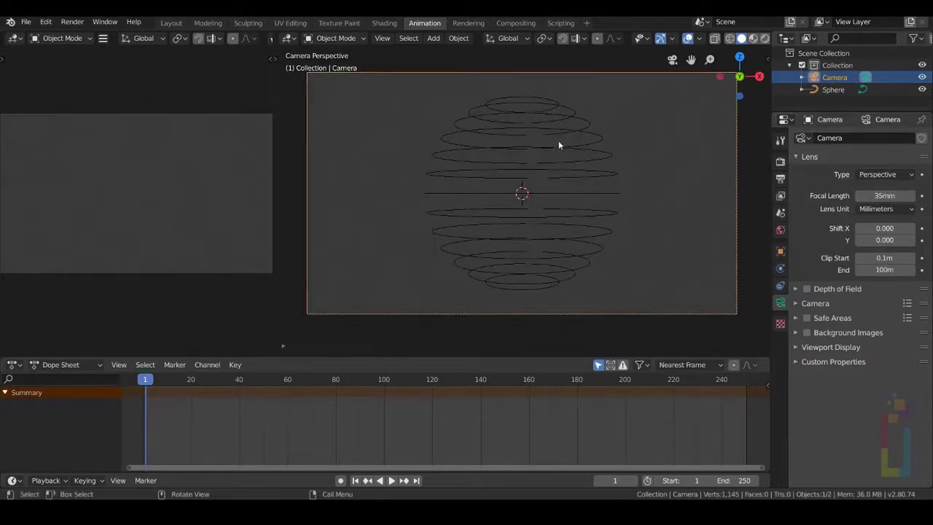
Step: Leave the camera view, select the sphere curve and set its geometry Extrude to 0.03 m
{"action": "key", "text": "KP_0"}
{"action": "middle_click_drag", "start_coordinate": [621, 178], "coordinate": [669, 185]}
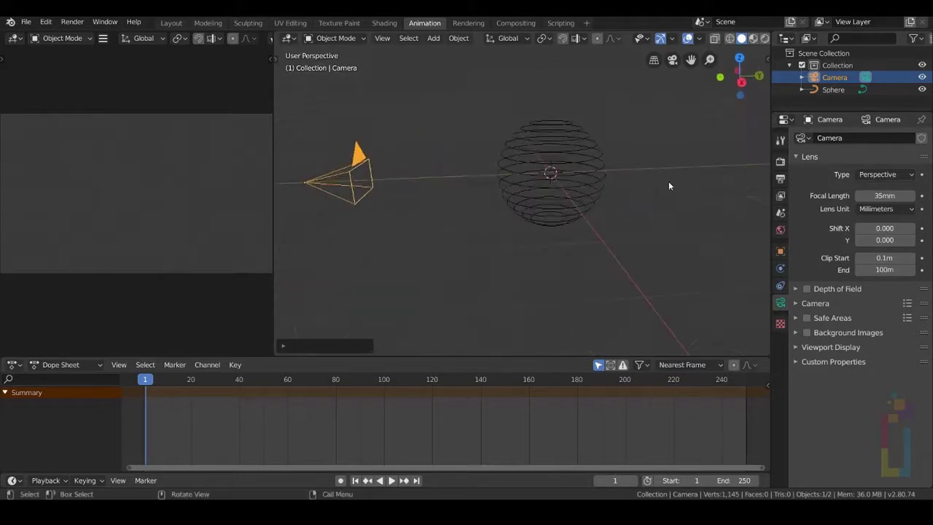
{"action": "left_click", "coordinate": [557, 143]}
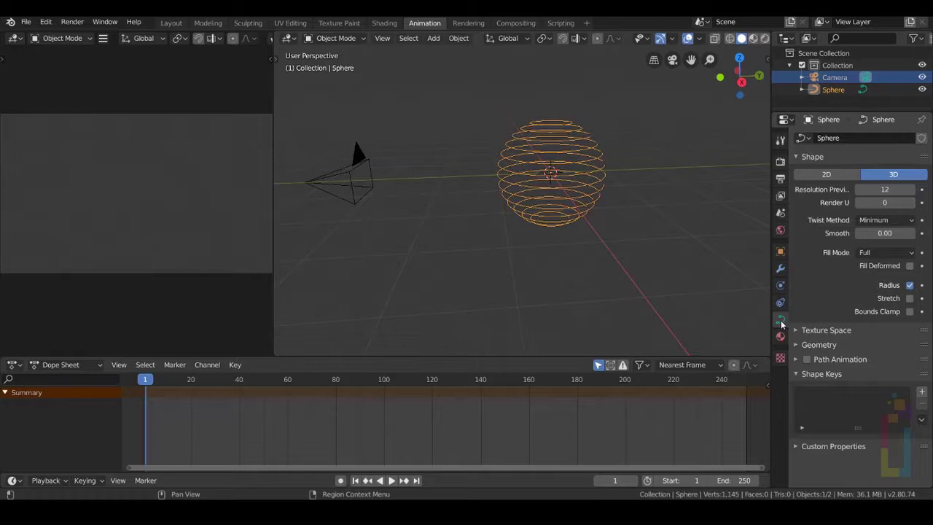
{"action": "left_click", "coordinate": [796, 158]}
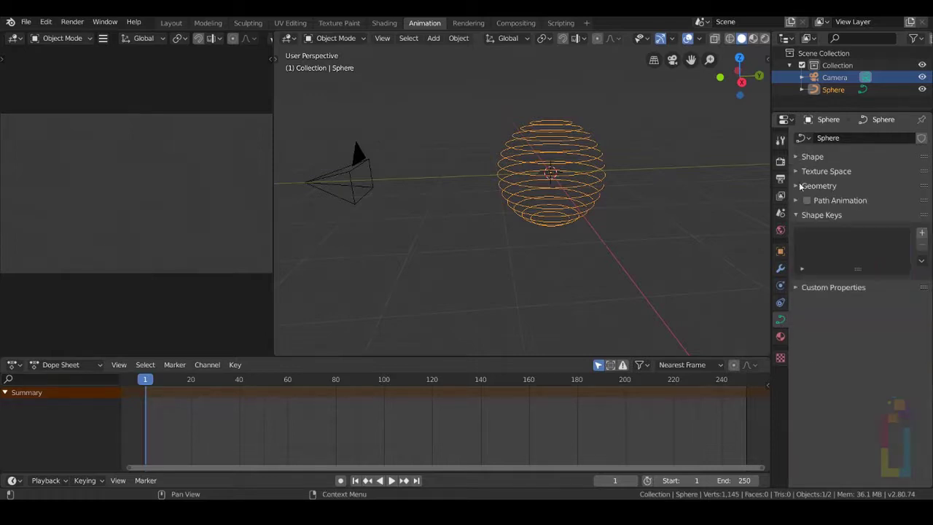
{"action": "left_click", "coordinate": [800, 186]}
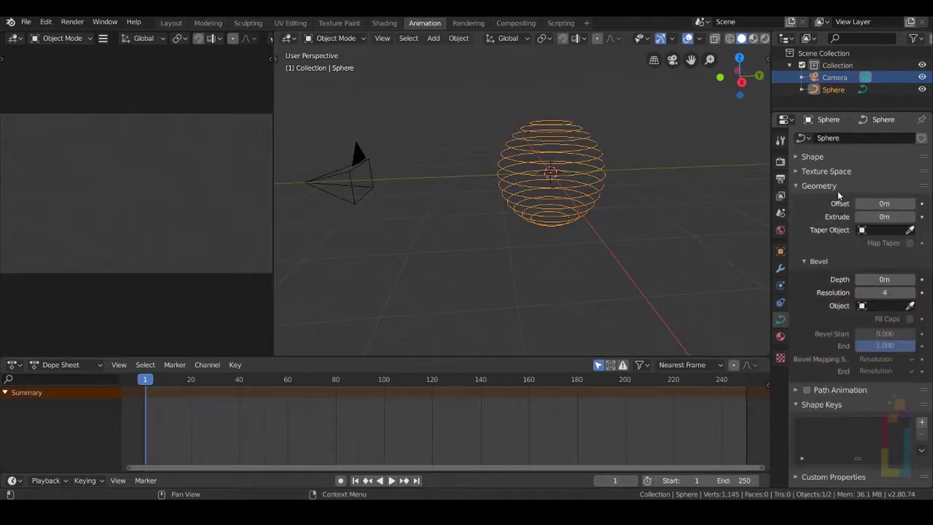
{"action": "left_click", "coordinate": [885, 217]}
{"action": "type", "text": ".03"}
{"action": "key", "text": "Return"}
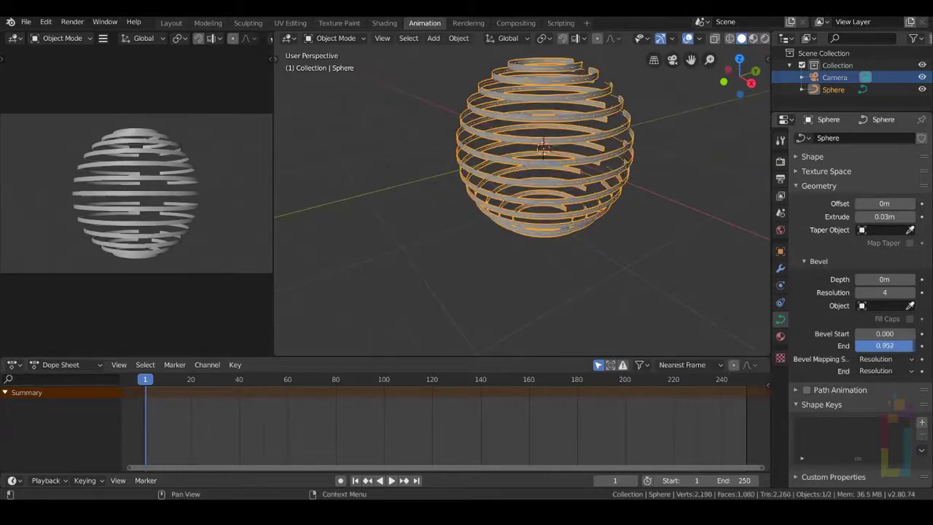
Step: Lower the curve's bevel End to about 0.302 and switch the direction of the two rings that bevel the opposite way
{"action": "left_click_drag", "start_coordinate": [903, 345], "coordinate": [772, 346]}
{"action": "middle_click_drag", "start_coordinate": [639, 133], "coordinate": [519, 115]}
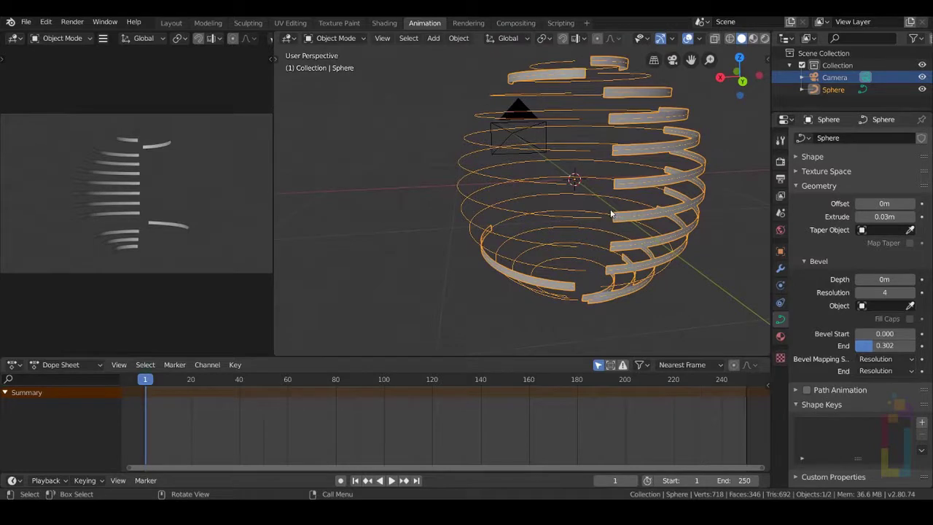
{"action": "left_click", "coordinate": [583, 72]}
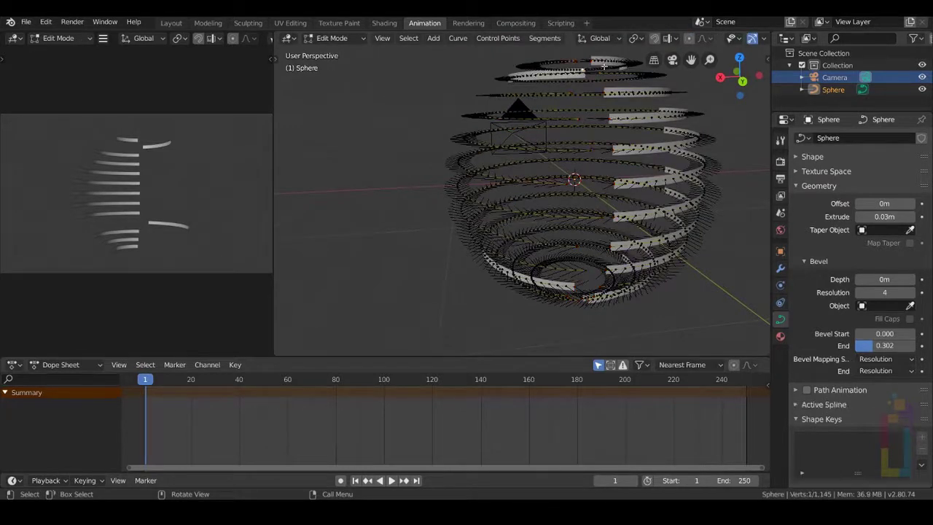
{"action": "middle_click_drag", "start_coordinate": [582, 72], "coordinate": [582, 102]}
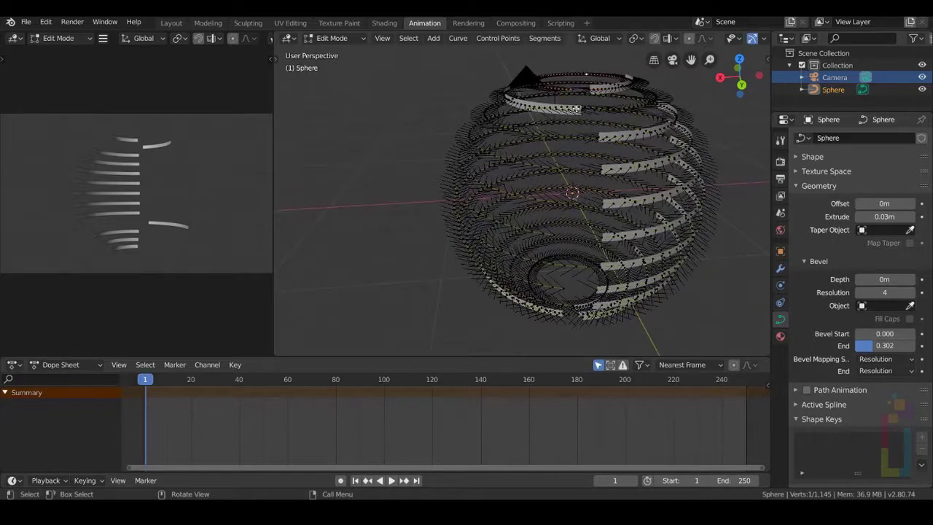
{"action": "middle_click_drag", "start_coordinate": [606, 171], "coordinate": [598, 148]}
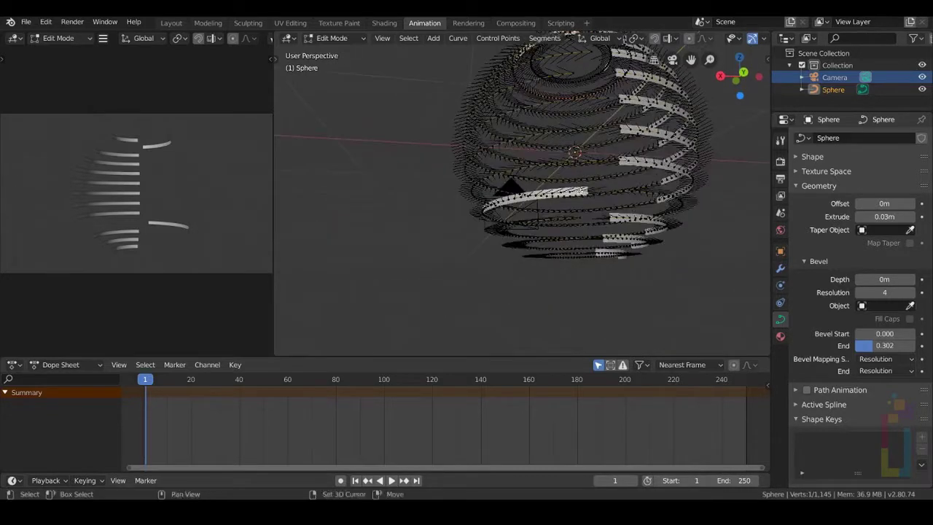
{"action": "scroll", "coordinate": [712, 182], "scroll_direction": "up", "scroll_amount": 5}
{"action": "middle_click_drag", "start_coordinate": [703, 178], "coordinate": [606, 228]}
{"action": "key", "text": "shift+c"}
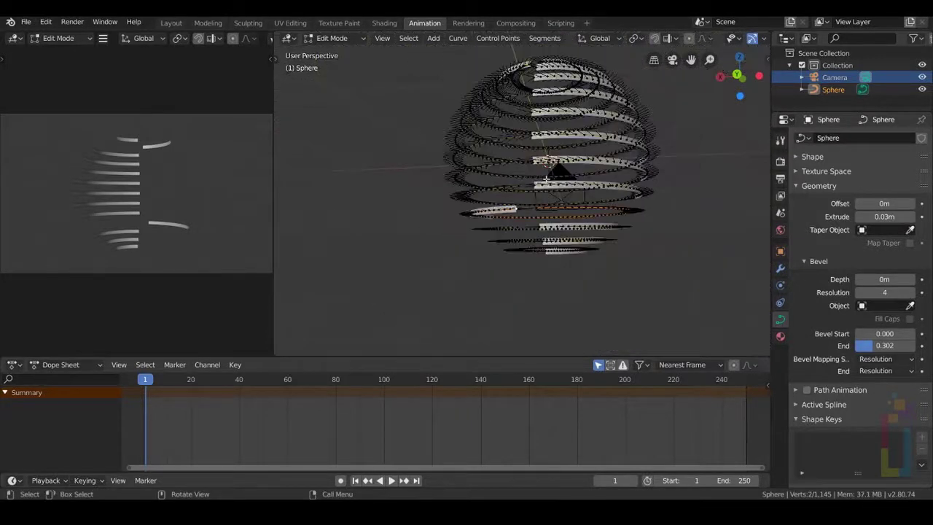
{"action": "right_click", "coordinate": [527, 171]}
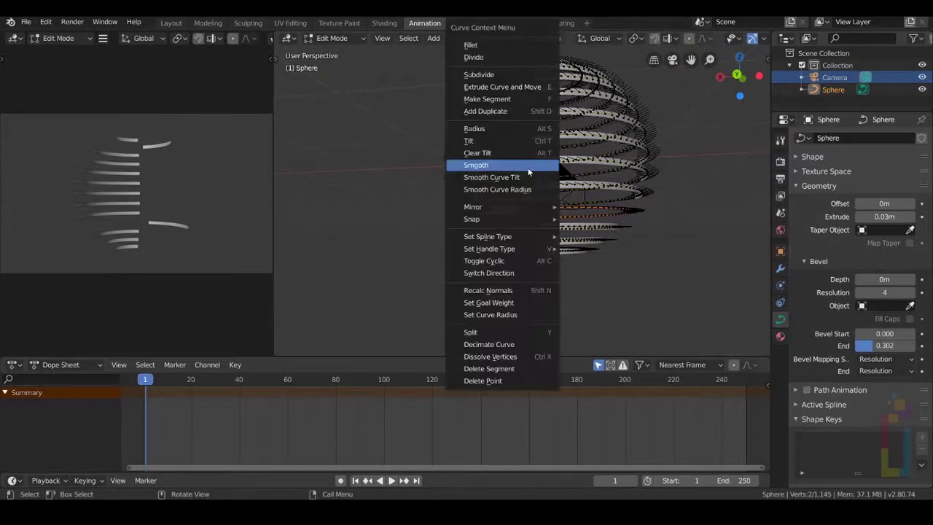
{"action": "left_click", "coordinate": [517, 271]}
{"action": "middle_click_drag", "start_coordinate": [576, 115], "coordinate": [642, 117]}
{"action": "key", "text": "Tab"}
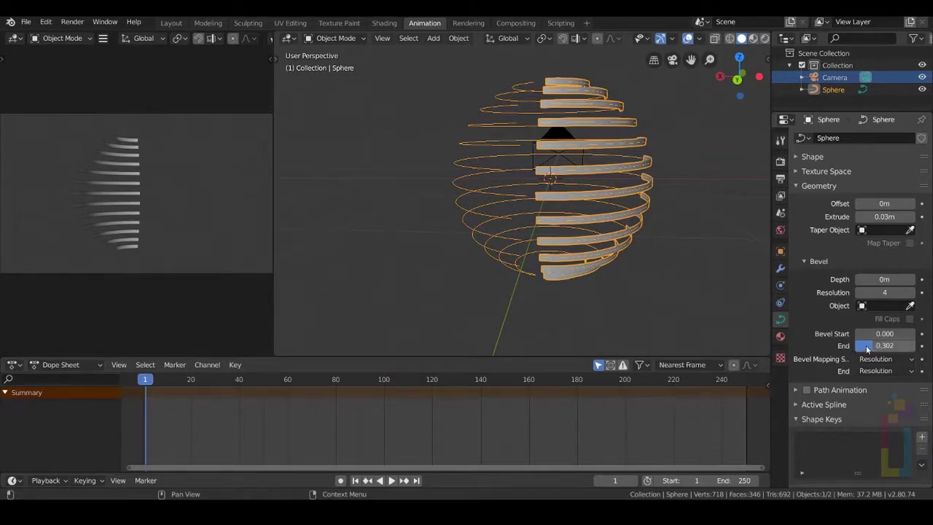
Step: Set the curve's bevel End to 0 and keyframe Bevel Start and End at frame 1
{"action": "left_click_drag", "start_coordinate": [866, 350], "coordinate": [853, 350]}
{"action": "left_click", "coordinate": [921, 333]}
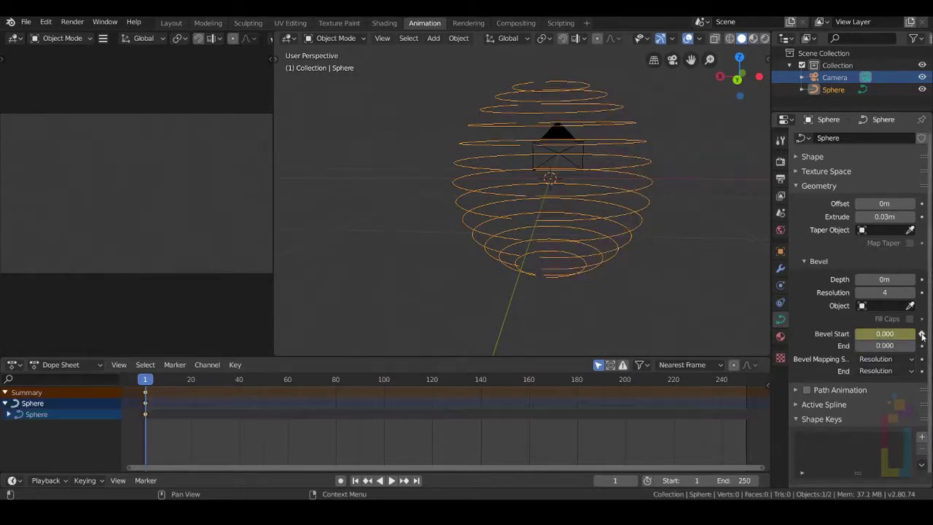
{"action": "left_click", "coordinate": [922, 346]}
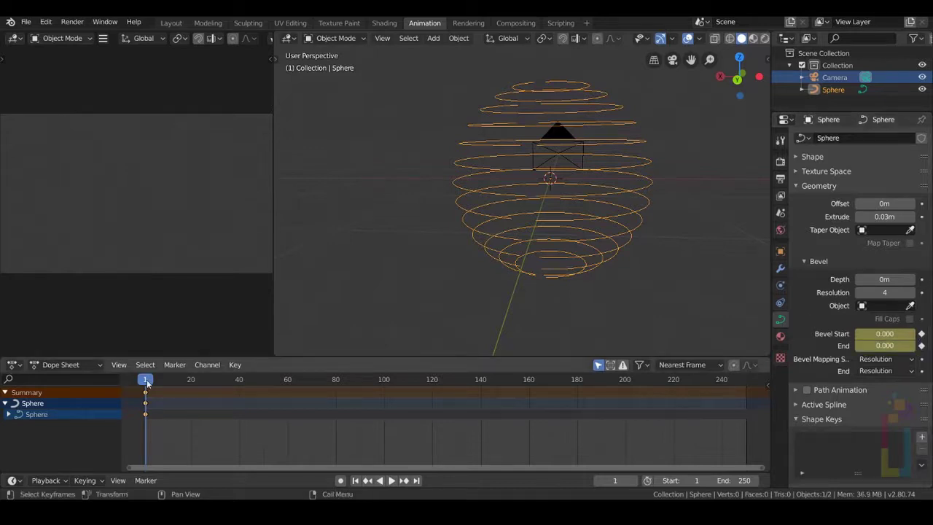
Step: At frame 75, set Bevel Start and End to 1.000 and keyframe both values
{"action": "left_click_drag", "start_coordinate": [146, 382], "coordinate": [325, 386]}
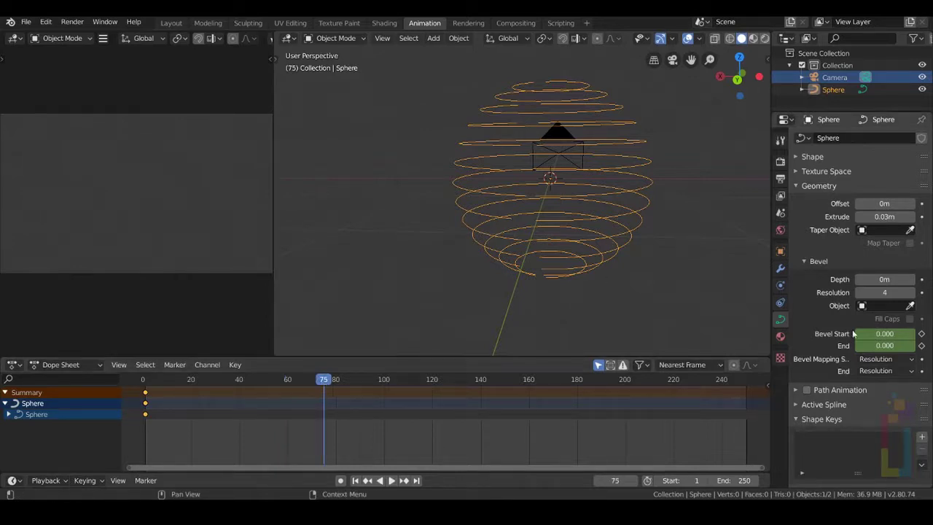
{"action": "left_click_drag", "start_coordinate": [861, 346], "coordinate": [923, 333]}
{"action": "left_click", "coordinate": [921, 347]}
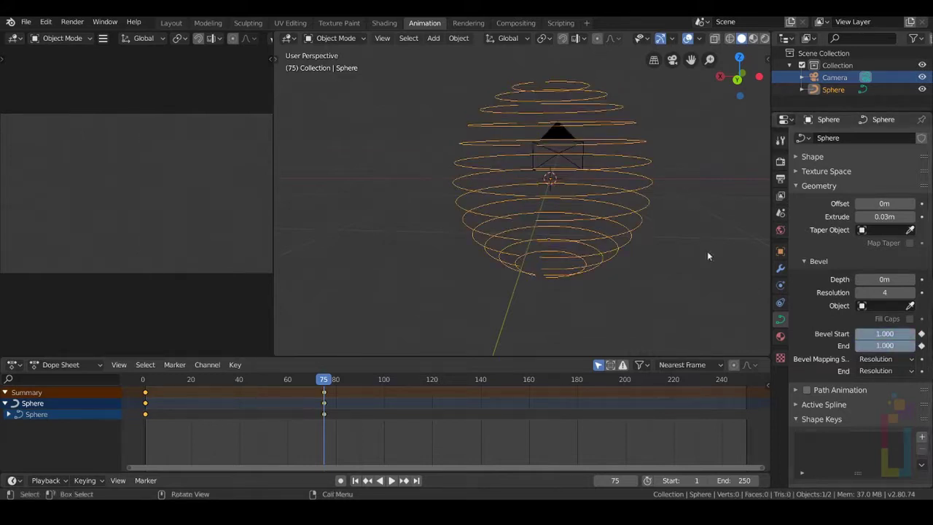
Step: Play the bevel animation from the first frame to review it
{"action": "left_click", "coordinate": [355, 480]}
{"action": "left_click", "coordinate": [392, 480]}
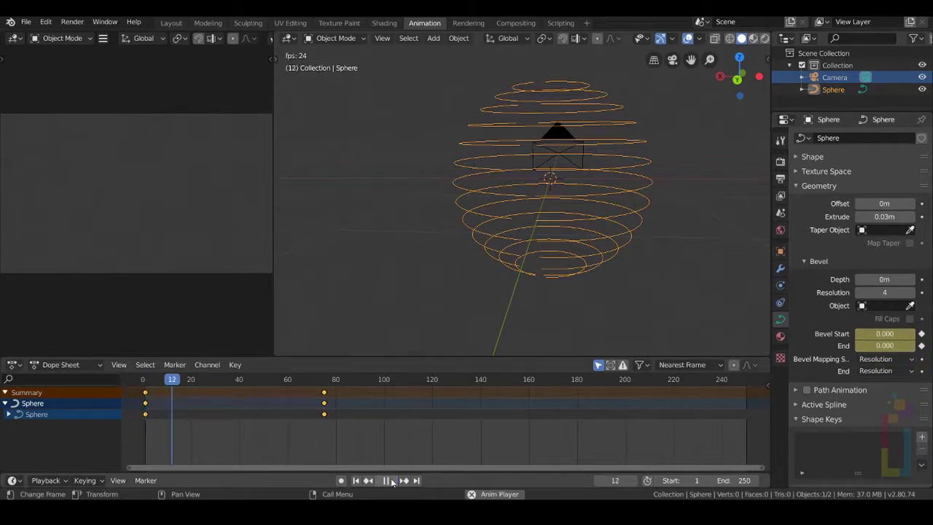
{"action": "left_click", "coordinate": [391, 480]}
{"action": "left_click", "coordinate": [356, 480]}
{"action": "left_click", "coordinate": [391, 480]}
Step: At frame 20, raise the bevel End to about 0.378 and keyframe both Bevel Start and End
{"action": "left_click", "coordinate": [191, 379]}
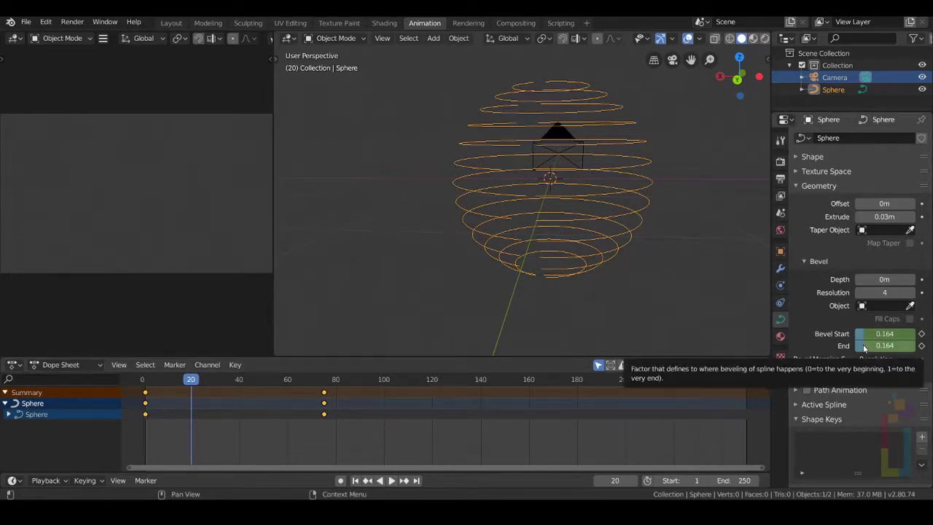
{"action": "left_click_drag", "start_coordinate": [864, 348], "coordinate": [923, 348]}
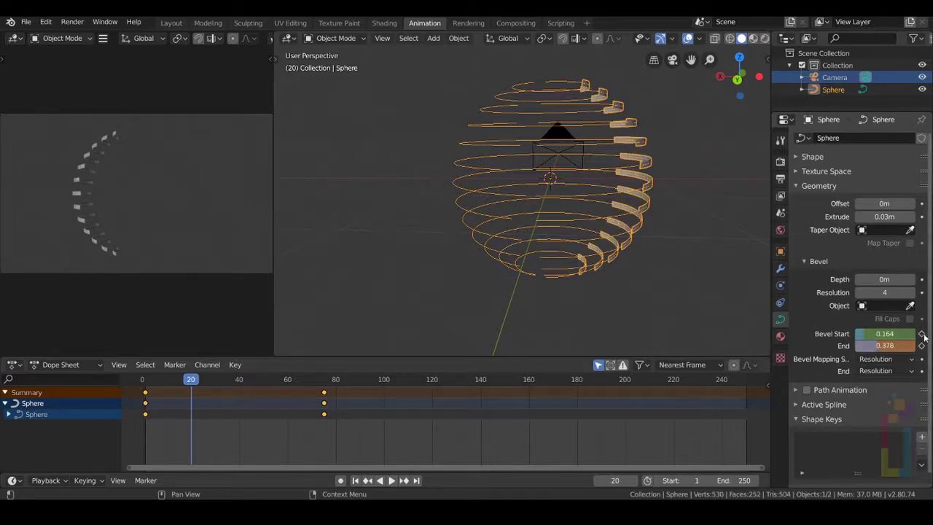
{"action": "key", "text": "i"}
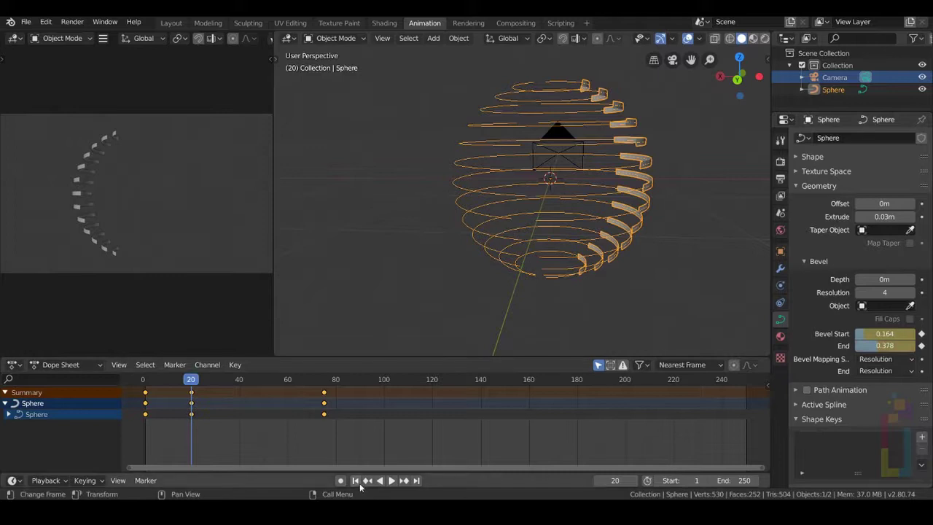
Step: Play the animation from the first frame to review the bevel keyframed at frame 20
{"action": "left_click", "coordinate": [355, 480]}
{"action": "left_click", "coordinate": [391, 480]}
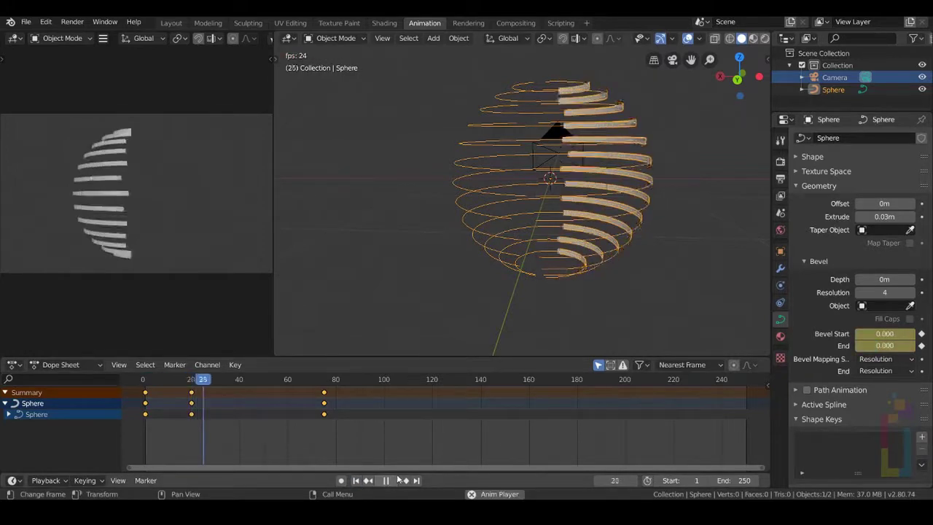
{"action": "key", "text": "Escape"}
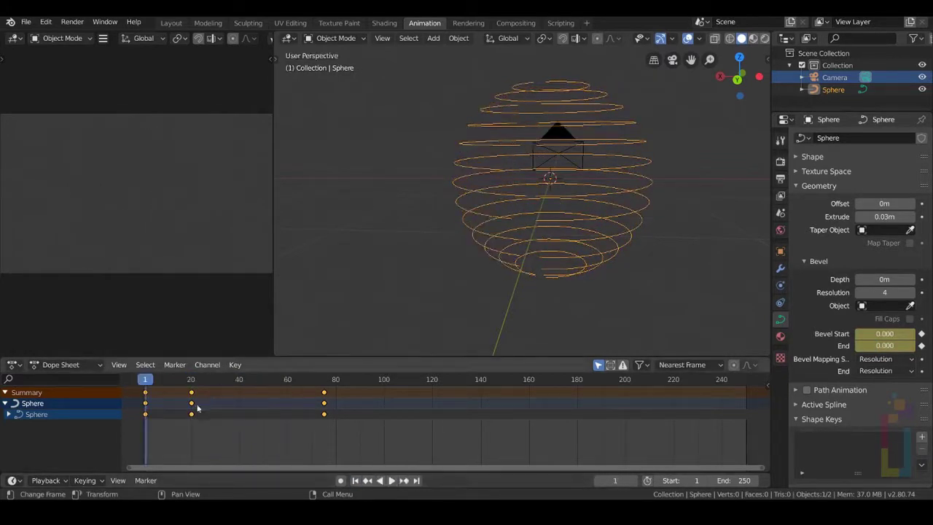
Step: Set the interpolation mode of the sphere's bevel keyframes to Linear and play the animation to check the motion
{"action": "right_click", "coordinate": [195, 405]}
{"action": "mouse_move", "coordinate": [196, 402]}
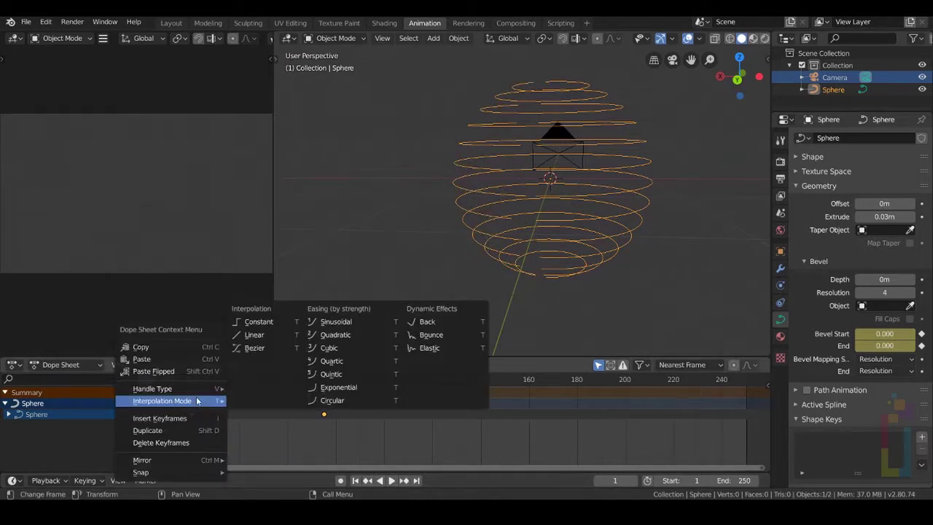
{"action": "left_click", "coordinate": [254, 335]}
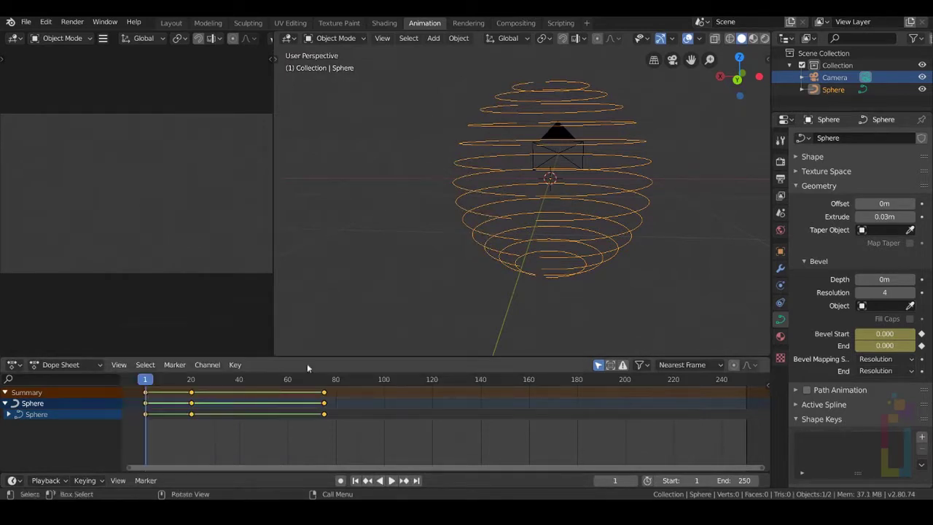
{"action": "left_click", "coordinate": [391, 481]}
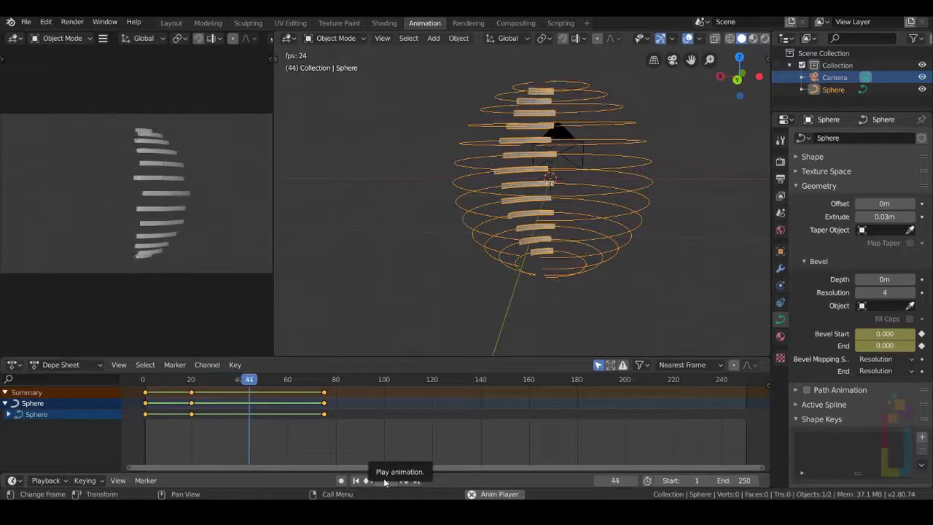
{"action": "key", "text": "Escape"}
Step: Move to frame 35, where the strips are showing, and enter Edit Mode on the sphere curve
{"action": "left_click_drag", "start_coordinate": [149, 386], "coordinate": [227, 386]}
{"action": "middle_click_drag", "start_coordinate": [584, 149], "coordinate": [528, 112]}
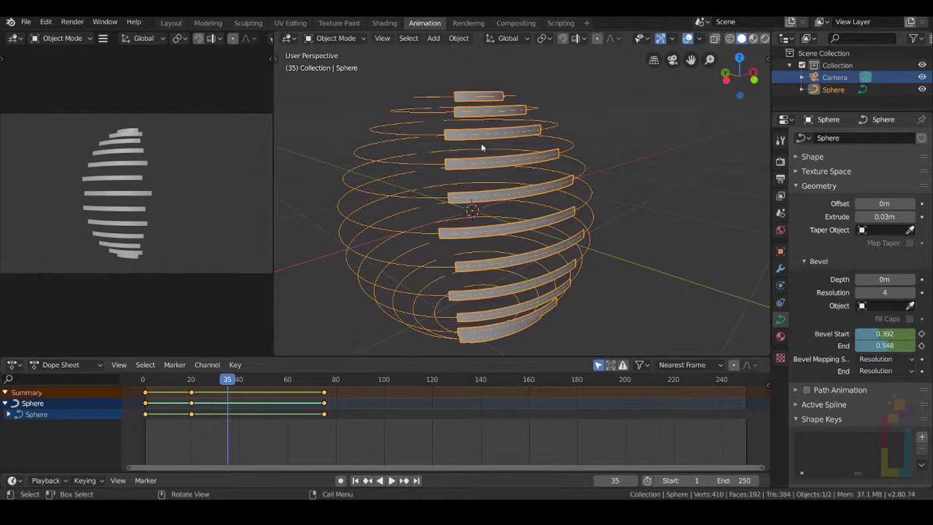
{"action": "middle_click_drag", "start_coordinate": [491, 102], "coordinate": [468, 174]}
{"action": "key", "text": "Tab"}
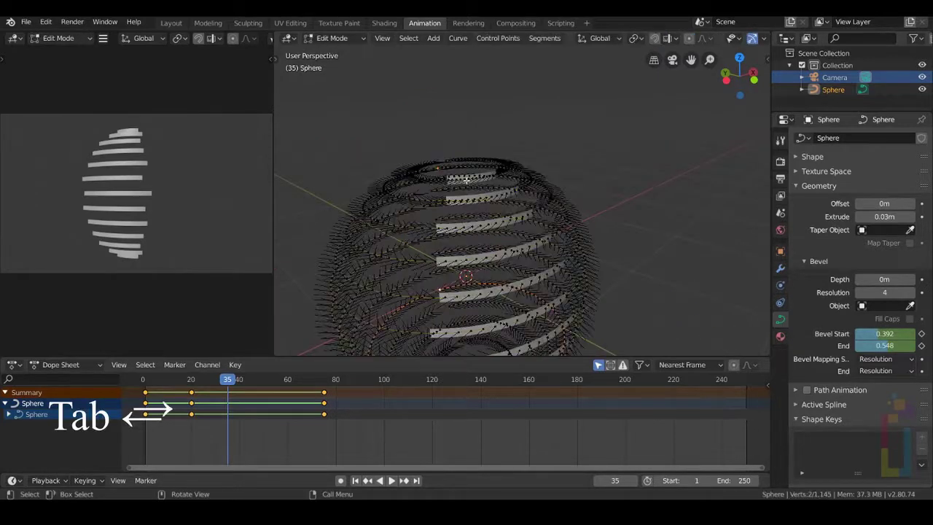
Step: Select the whole topmost ring through its linked points and rotate it freely about the global Z axis
{"action": "scroll", "coordinate": [470, 178], "scroll_direction": "up", "scroll_amount": 6}
{"action": "middle_click_drag", "start_coordinate": [475, 173], "coordinate": [539, 192]}
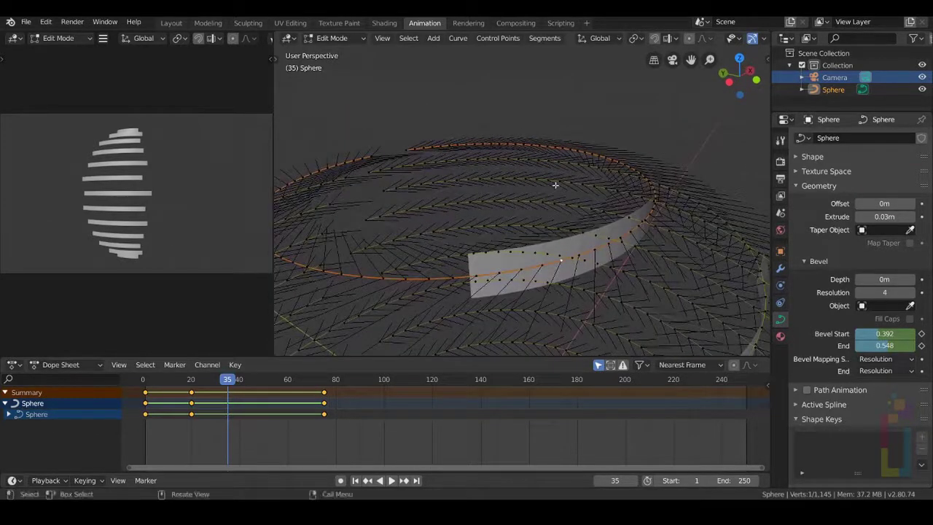
{"action": "key", "text": "ctrl+l"}
{"action": "key", "text": "ctrl+l"}
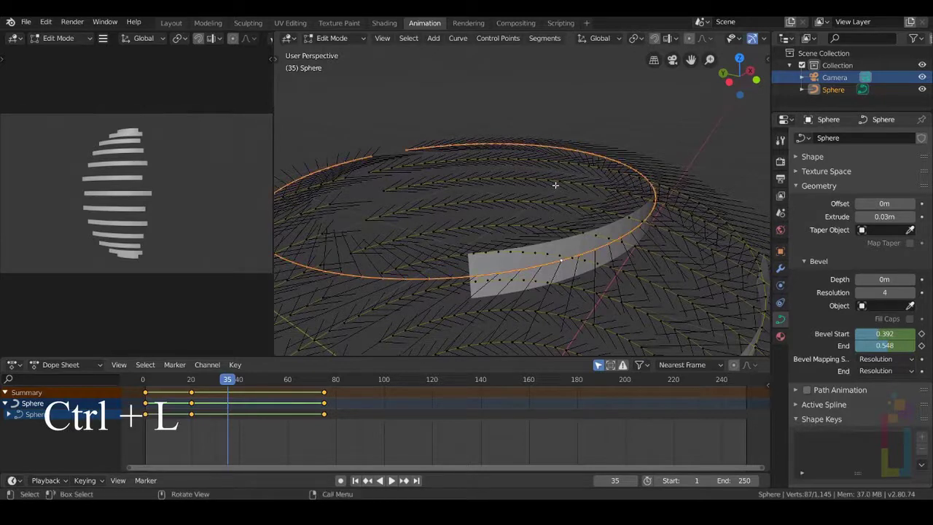
{"action": "key", "text": "r"}
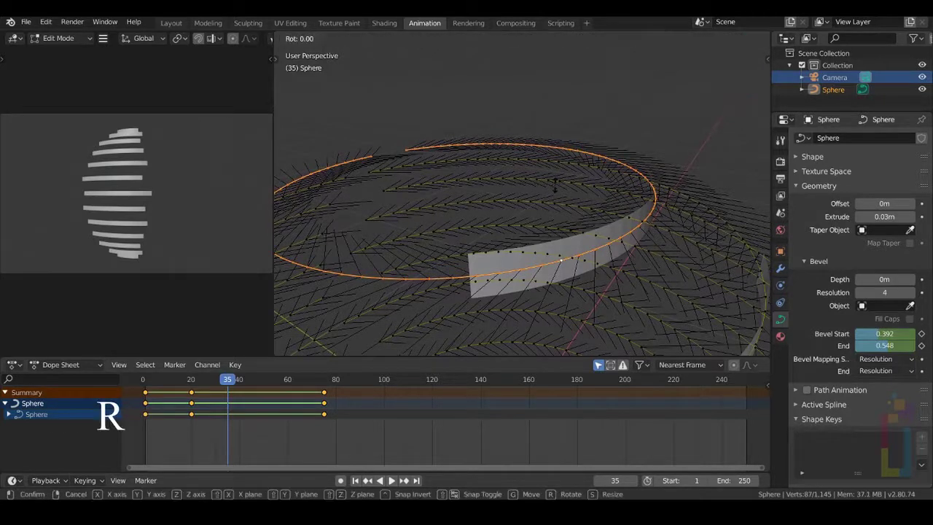
{"action": "key", "text": "z"}
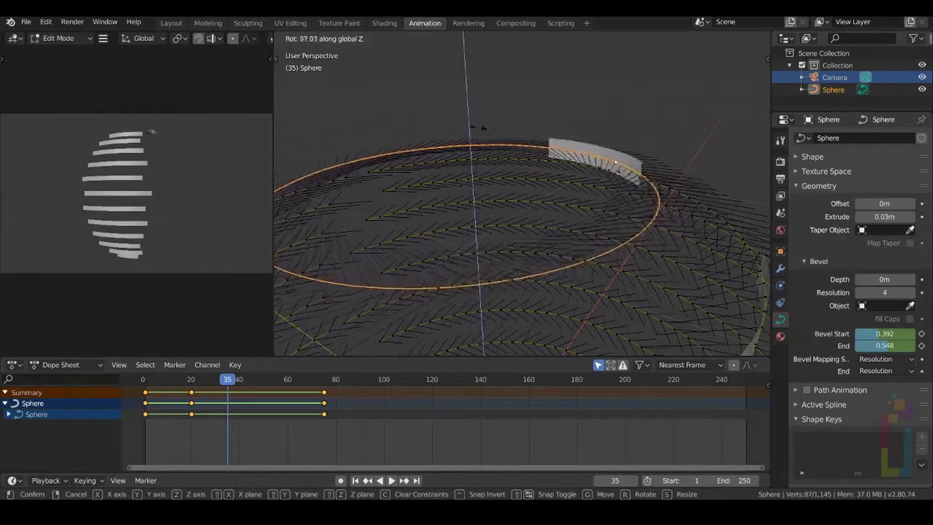
{"action": "left_click", "coordinate": [487, 157]}
Step: Select all linked points of the third ring from the top and rotate it about the global Z axis
{"action": "middle_click_drag", "start_coordinate": [487, 157], "coordinate": [544, 188]}
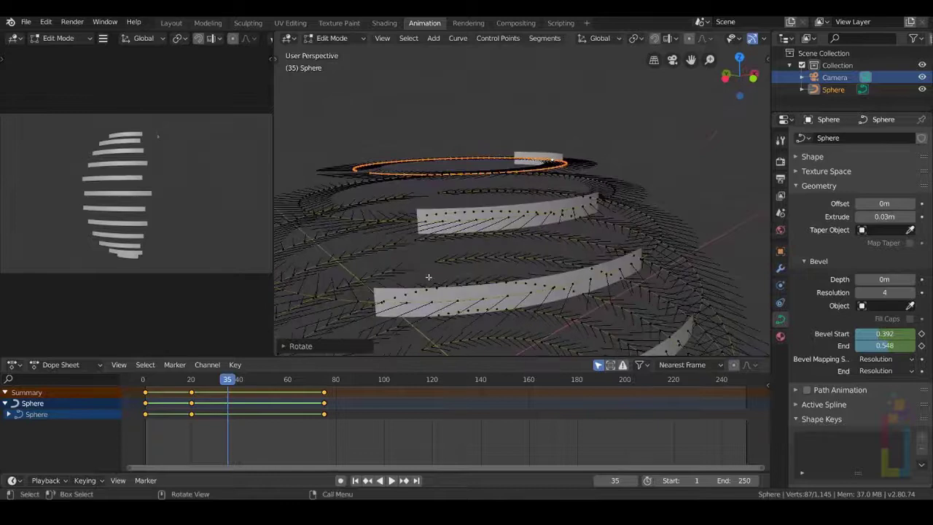
{"action": "left_click", "coordinate": [433, 303]}
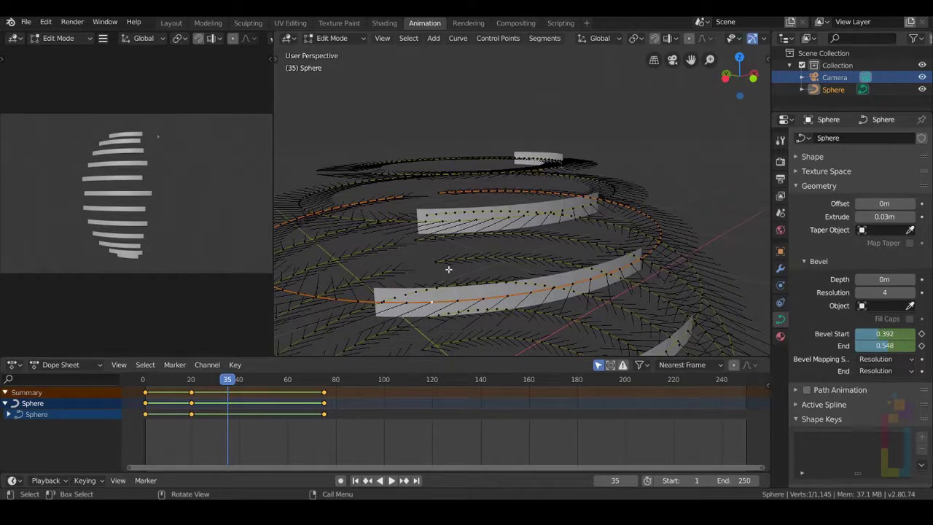
{"action": "key", "text": "ctrl+l"}
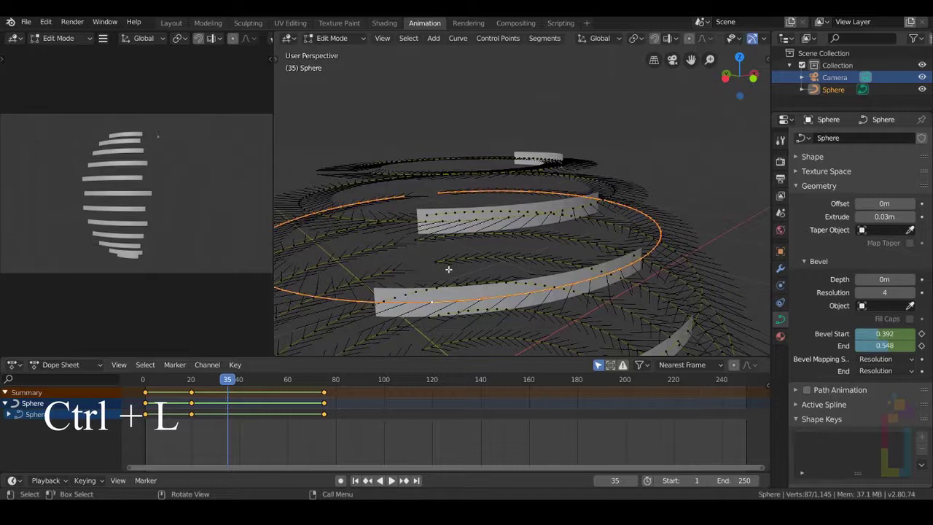
{"action": "key", "text": "r"}
{"action": "key", "text": "z"}
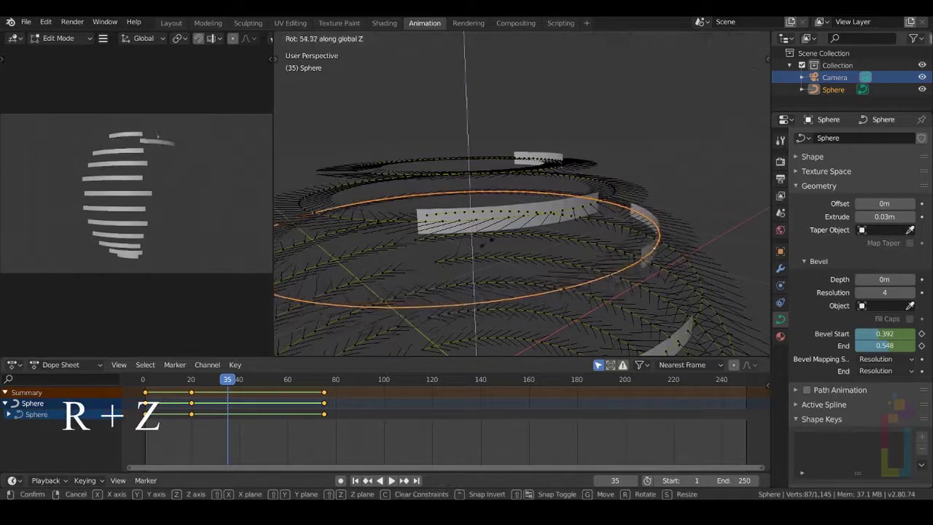
{"action": "left_click", "coordinate": [492, 257]}
Step: Select the entire fourth ring from the top and rotate it about global Z in the negative direction
{"action": "middle_click_drag", "start_coordinate": [487, 247], "coordinate": [558, 242]}
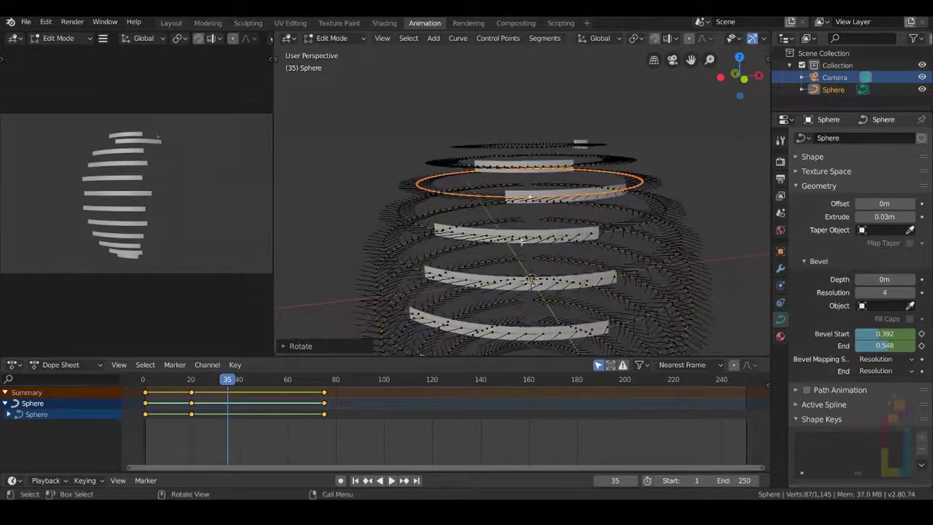
{"action": "left_click", "coordinate": [502, 233]}
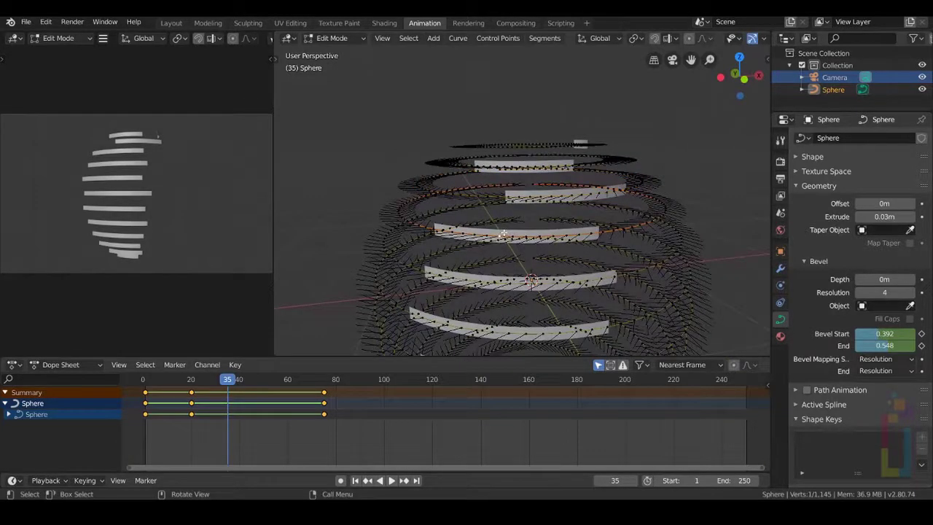
{"action": "key", "text": "ctrl+l"}
{"action": "key", "text": "r"}
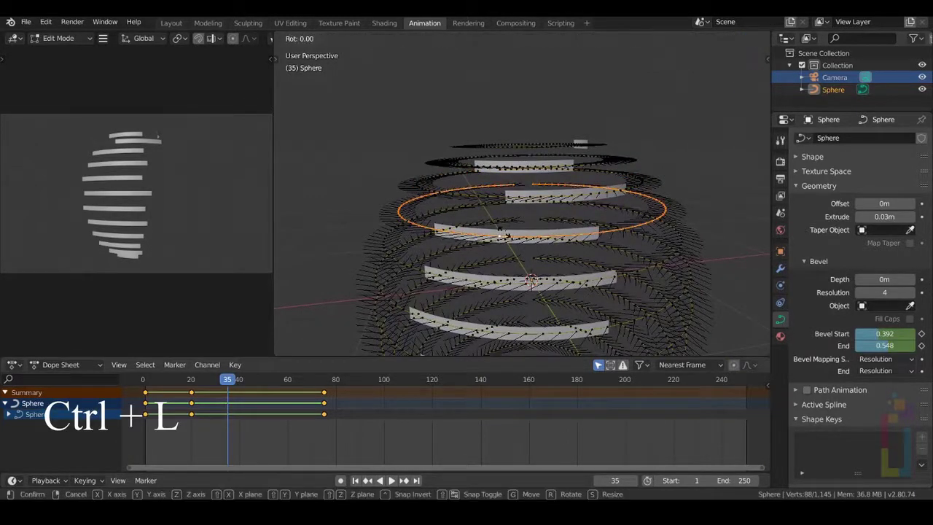
{"action": "key", "text": "z"}
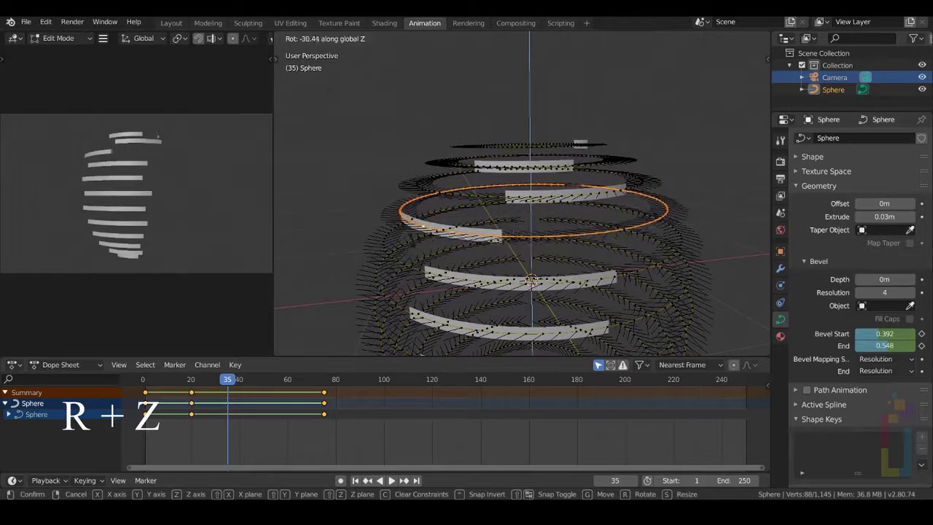
{"action": "left_click", "coordinate": [648, 208]}
Step: Rotate the fifth ring from the top about the global Z axis to offset its strip from its neighbours
{"action": "middle_click_drag", "start_coordinate": [648, 208], "coordinate": [572, 222]}
{"action": "left_click", "coordinate": [558, 223], "text": "shift"}
{"action": "key", "text": "r"}
{"action": "key", "text": "z"}
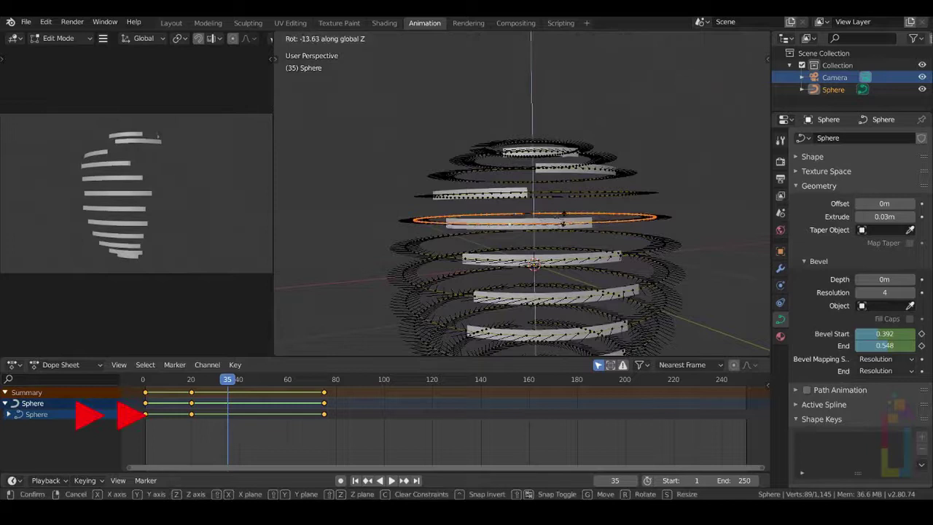
{"action": "left_click", "coordinate": [561, 222]}
Step: Select the complete ring at the sphere's middle and rotate it about the global Z axis
{"action": "left_click", "coordinate": [600, 212]}
{"action": "scroll", "coordinate": [590, 212], "scroll_direction": "up", "scroll_amount": 3}
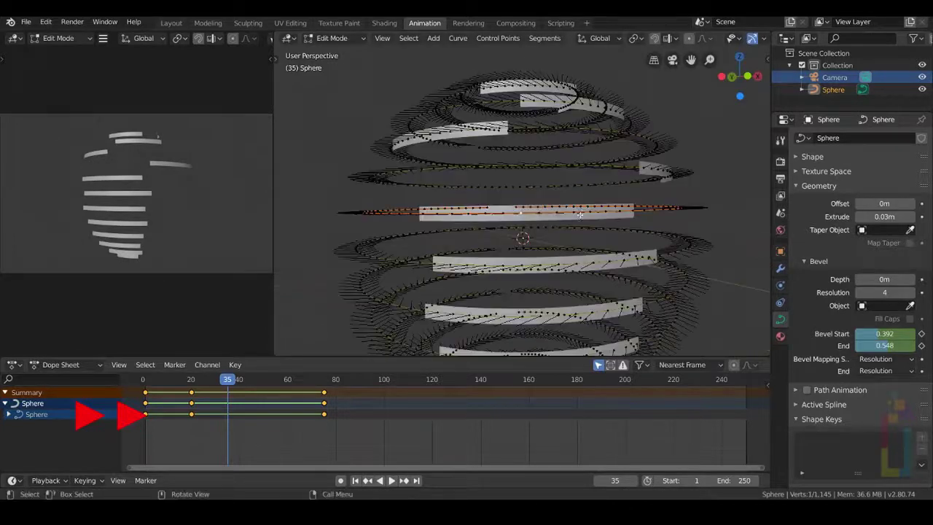
{"action": "key", "text": "l"}
{"action": "key", "text": "r"}
{"action": "key", "text": "z"}
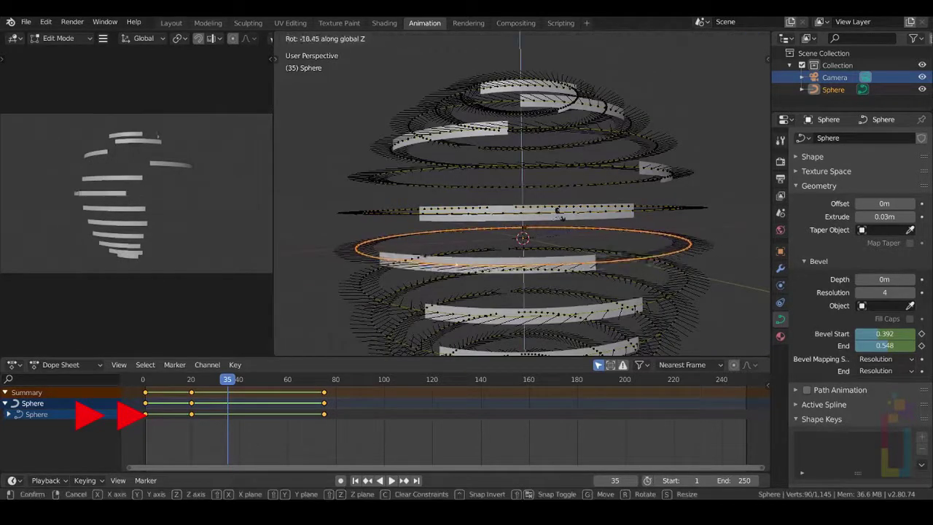
{"action": "left_click", "coordinate": [550, 234]}
Step: Rotate the ring just below the sphere's middle ring by about -17 degrees around the global Z axis
{"action": "middle_click_drag", "start_coordinate": [550, 234], "coordinate": [505, 228]}
{"action": "left_click", "coordinate": [505, 228]}
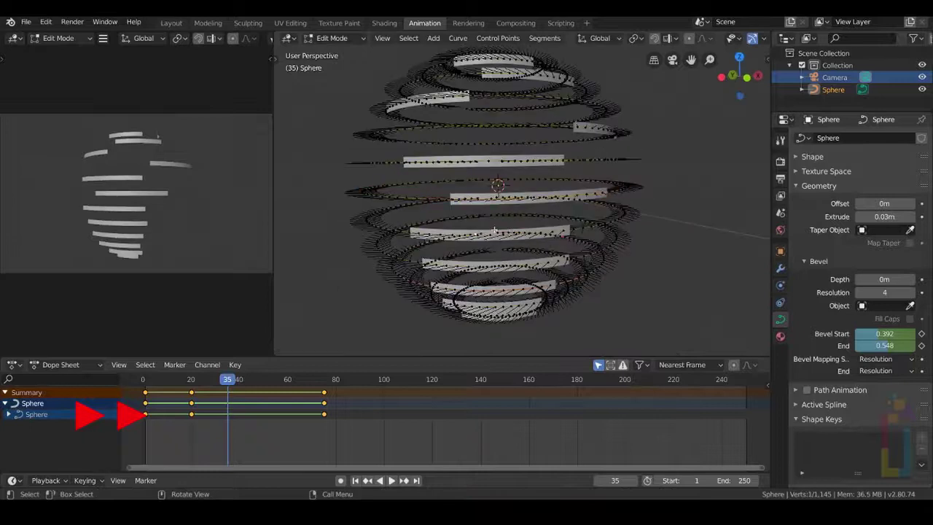
{"action": "key", "text": "r"}
{"action": "key", "text": "z"}
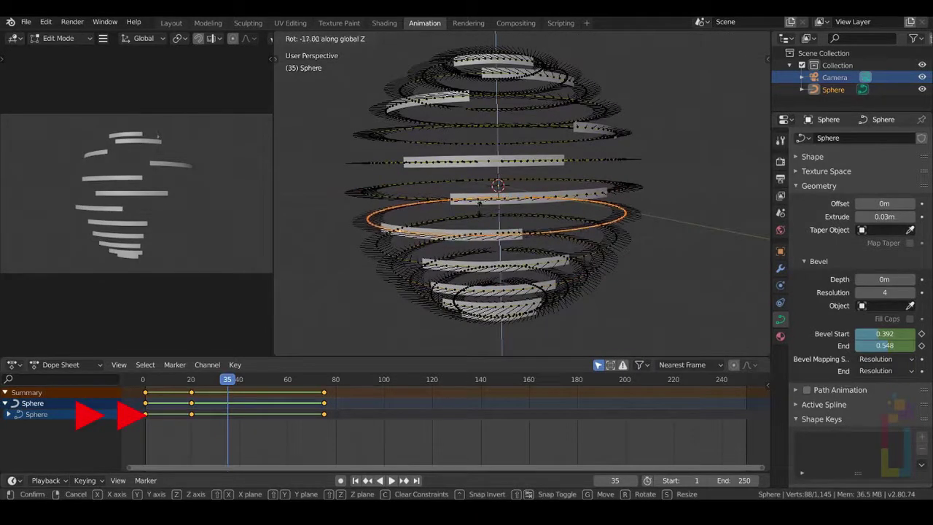
{"action": "left_click", "coordinate": [379, 228]}
Step: Select all linked points of the fourth ring from the bottom and rotate it about the global Z axis
{"action": "middle_click_drag", "start_coordinate": [379, 227], "coordinate": [510, 219]}
{"action": "left_click", "coordinate": [509, 210]}
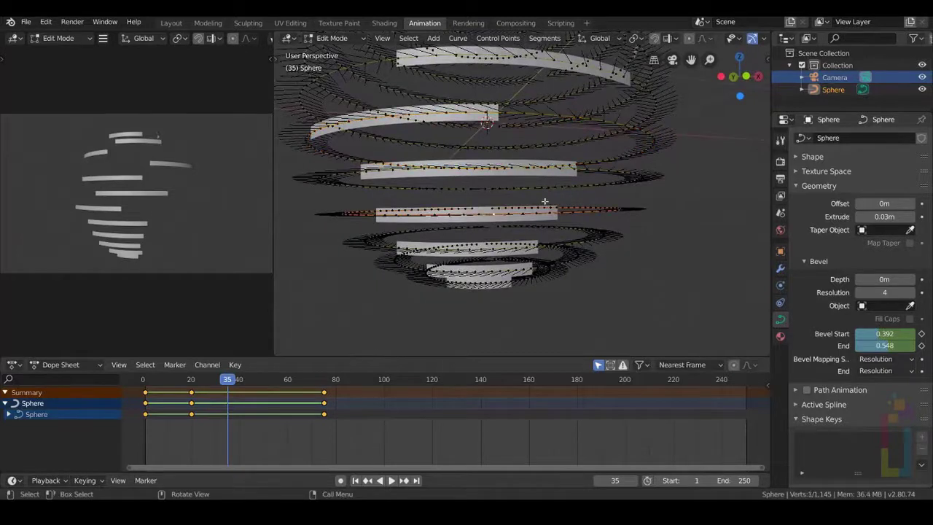
{"action": "key", "text": "ctrl+l"}
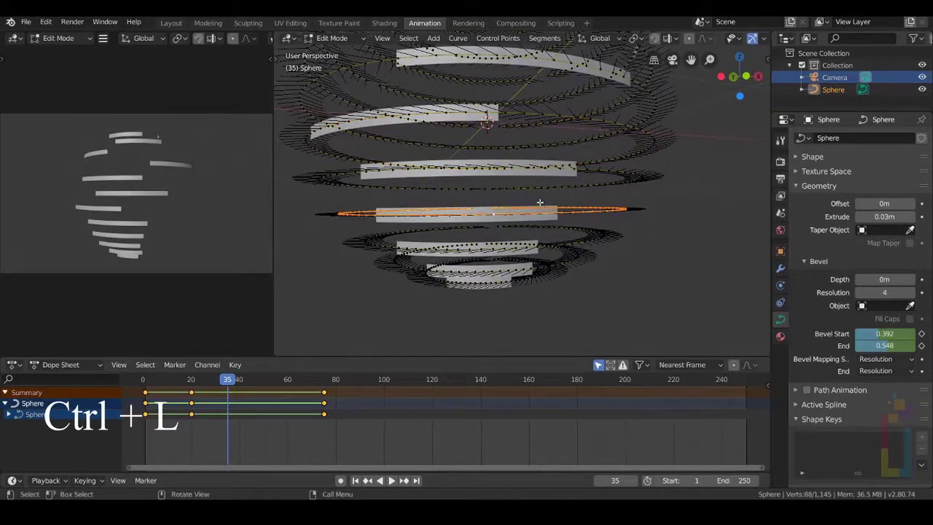
{"action": "key", "text": "r"}
{"action": "key", "text": "z"}
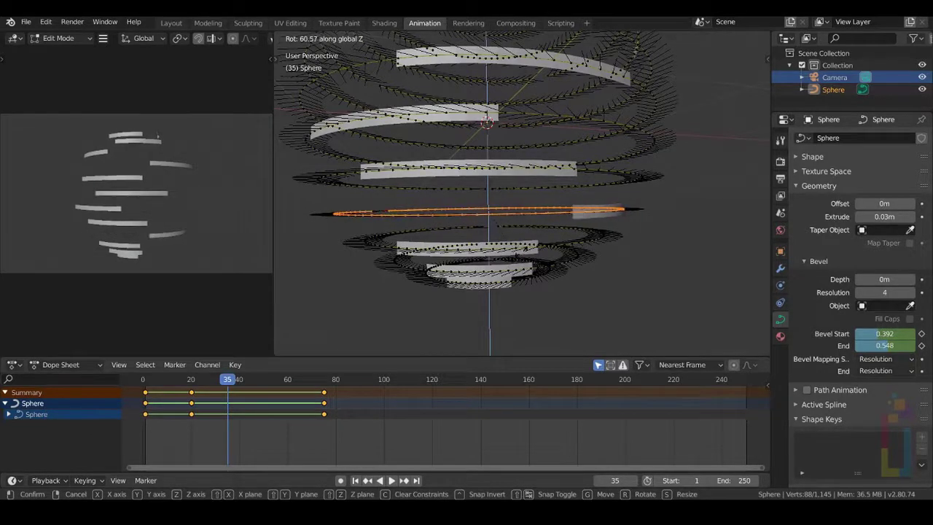
{"action": "left_click", "coordinate": [513, 264]}
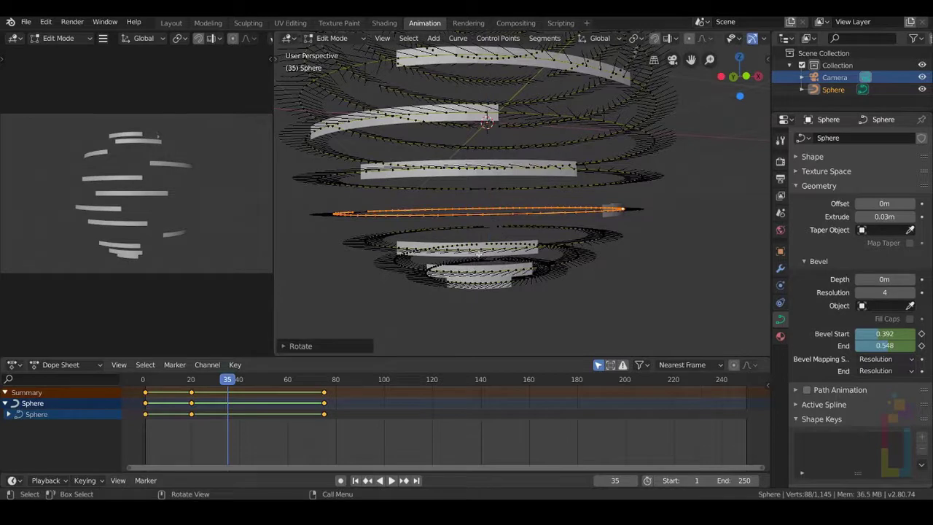
Step: Select the entire third ring from the bottom and rotate it about global Z by most of a full turn
{"action": "left_click", "coordinate": [483, 249]}
{"action": "key", "text": "ctrl+l"}
{"action": "key", "text": "r"}
{"action": "key", "text": "z"}
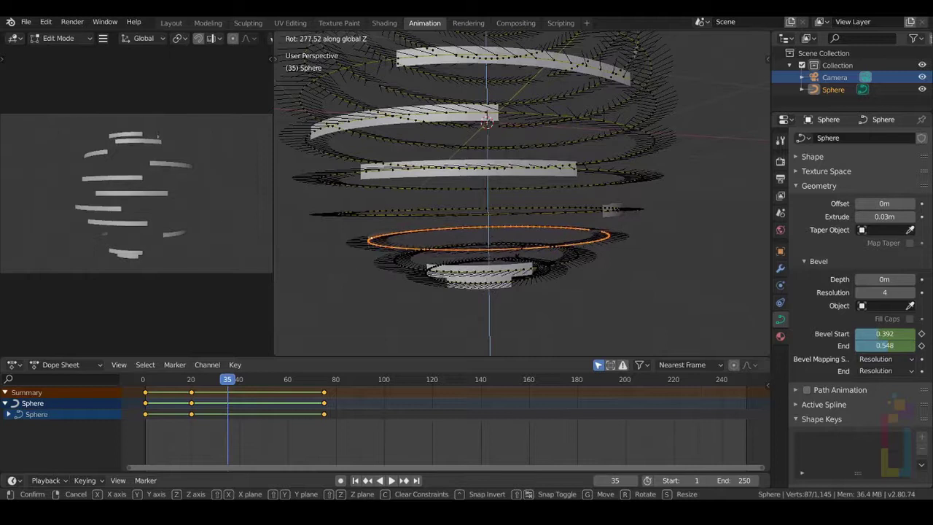
{"action": "left_click", "coordinate": [518, 255]}
Step: Rotate the whole bottommost ring about the global Z axis and return to Object Mode
{"action": "middle_click_drag", "start_coordinate": [507, 273], "coordinate": [514, 263]}
{"action": "left_click", "coordinate": [504, 260]}
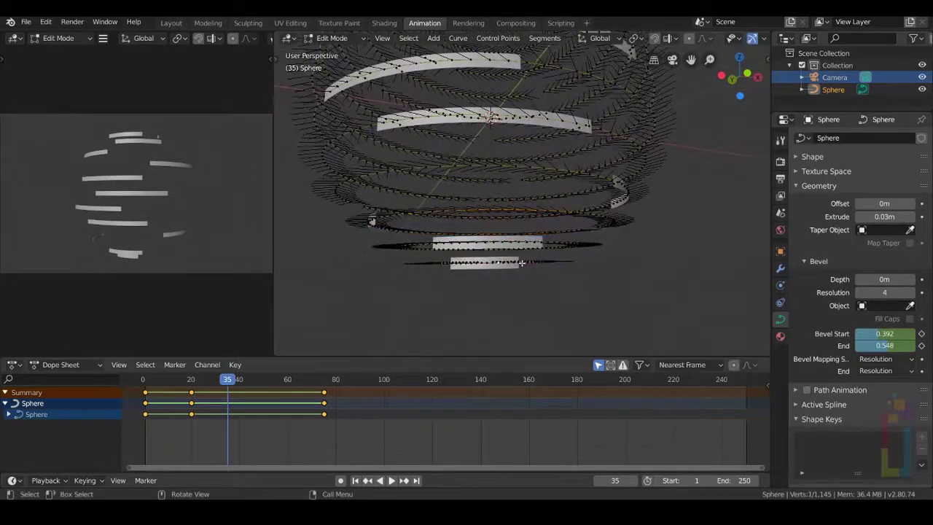
{"action": "key", "text": "ctrl+l"}
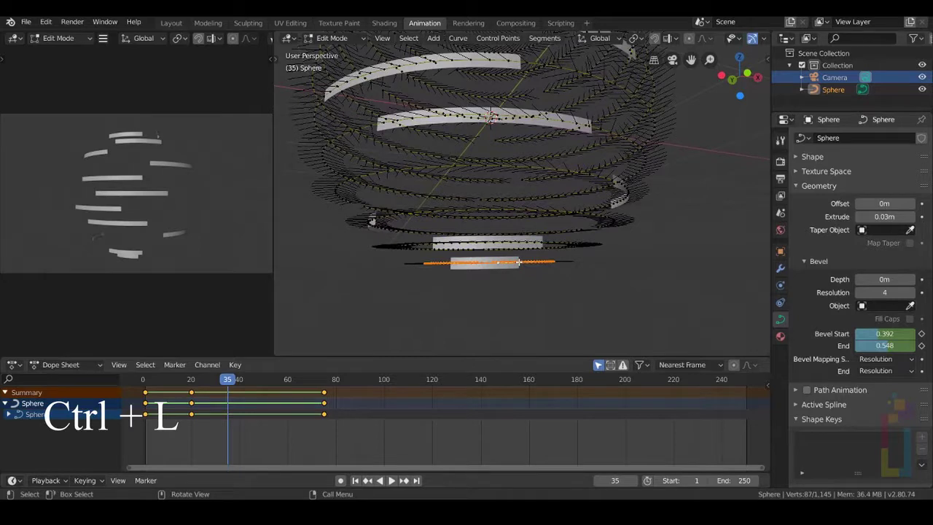
{"action": "key", "text": "r"}
{"action": "key", "text": "z"}
{"action": "left_click", "coordinate": [524, 205]}
{"action": "key", "text": "Tab"}
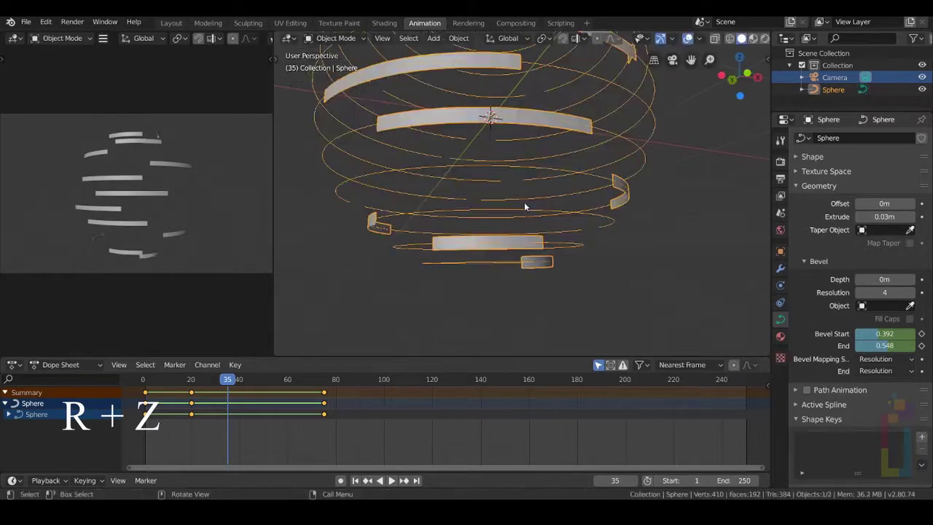
Step: Play the animation from frame 1 to review the staggered strips moving around the sphere
{"action": "middle_click_drag", "start_coordinate": [524, 202], "coordinate": [428, 337]}
{"action": "left_click", "coordinate": [354, 480]}
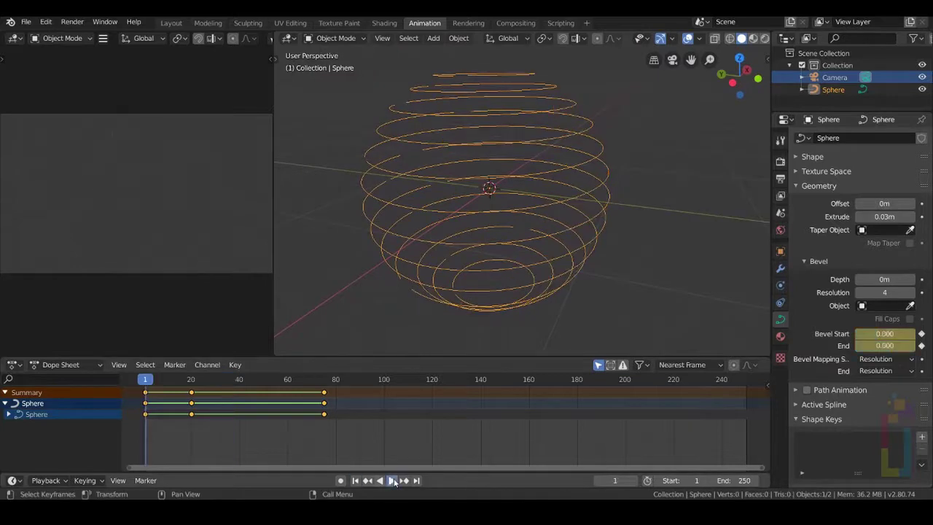
{"action": "left_click", "coordinate": [392, 481]}
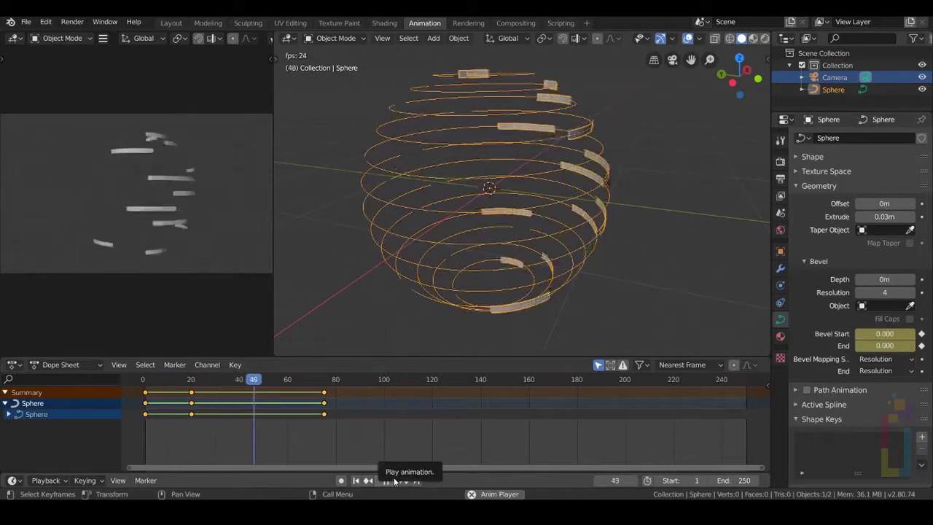
{"action": "key", "text": "Escape"}
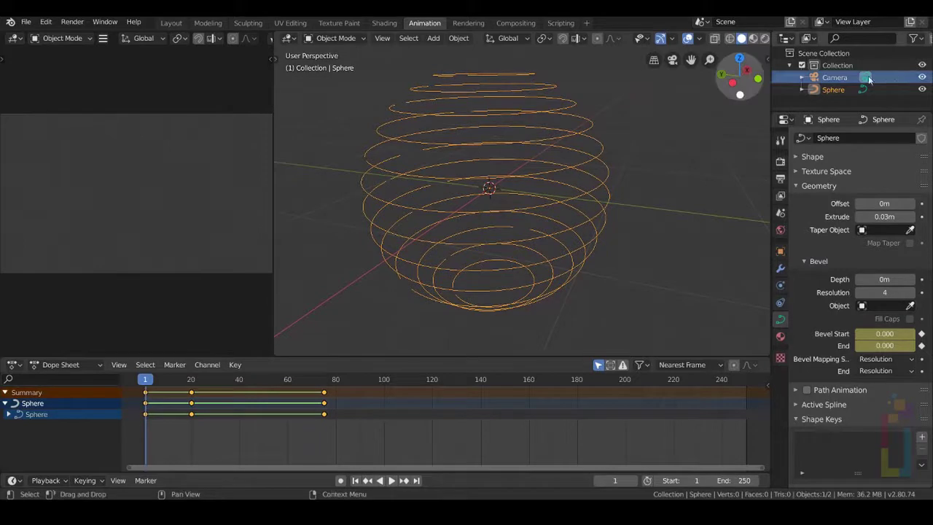
Step: Duplicate the sphere ring curve in place and make the copy the only selected object
{"action": "left_click", "coordinate": [846, 89]}
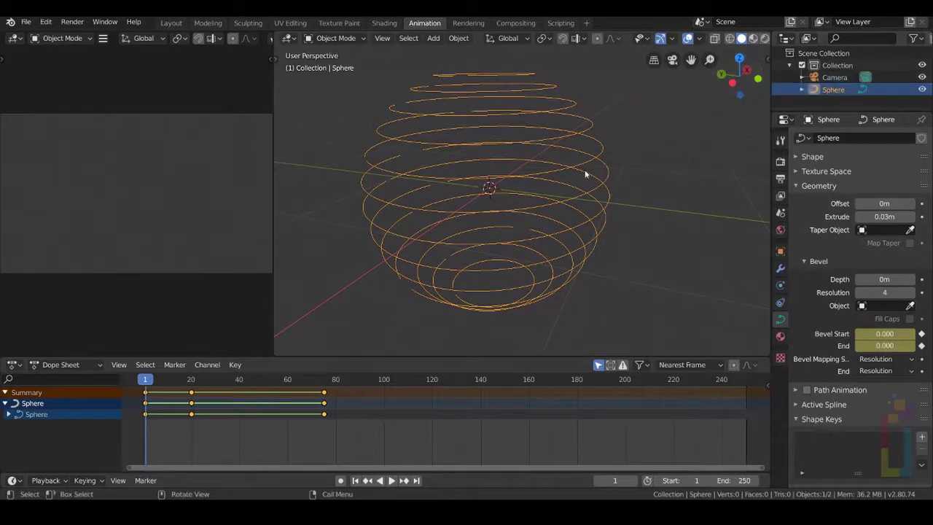
{"action": "key", "text": "shift+d"}
{"action": "right_click", "coordinate": [500, 152]}
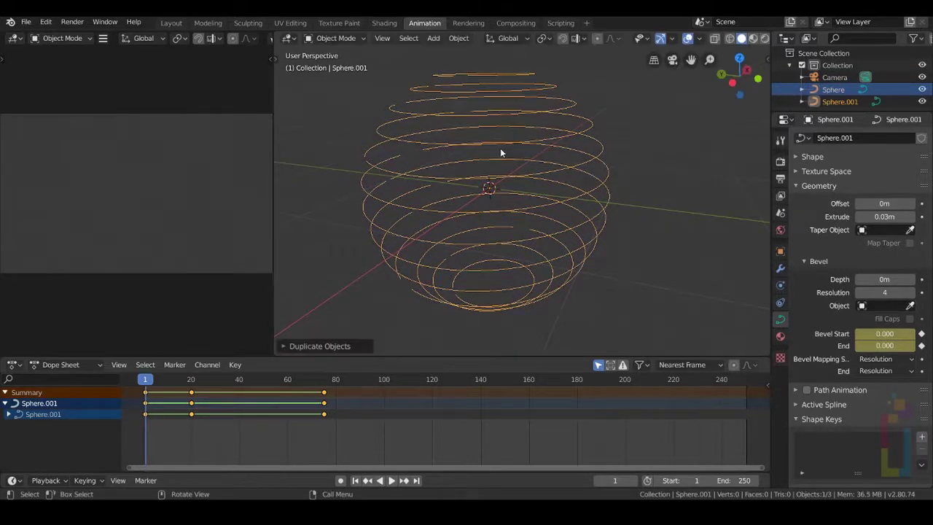
{"action": "left_click", "coordinate": [838, 101]}
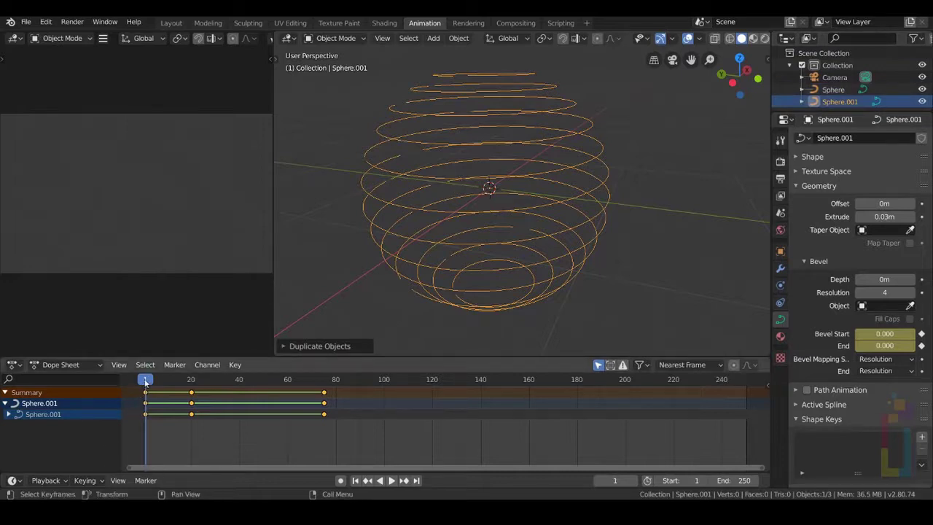
Step: Go to frame 29 and set the duplicate curve's geometry Offset to -0.29 m
{"action": "left_click_drag", "start_coordinate": [146, 382], "coordinate": [212, 379]}
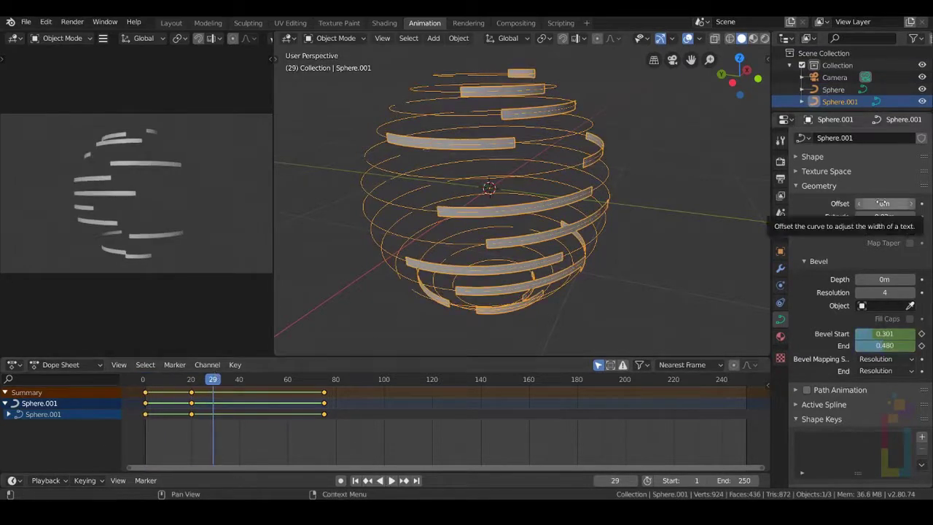
{"action": "left_click_drag", "start_coordinate": [881, 204], "coordinate": [857, 204]}
{"action": "mouse_move", "coordinate": [884, 203]}
{"action": "left_mouse_down"}
{"action": "mouse_move", "coordinate": [860, 203]}
{"action": "mouse_move", "coordinate": [880, 203]}
{"action": "left_mouse_up"}
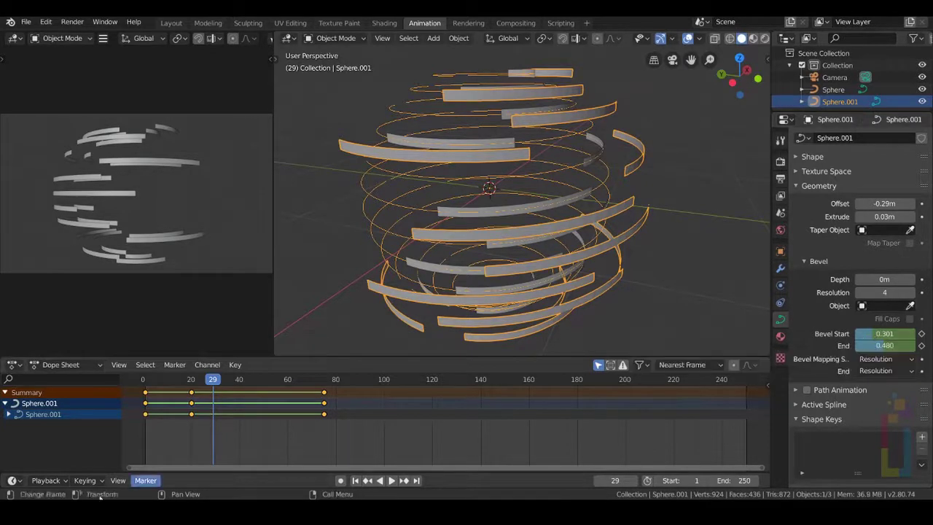
Step: At frame 20, keyframe the duplicate's Bevel Start at 0.180 and End at 0.227, and set its Extrude to 0.08 m
{"action": "left_click_drag", "start_coordinate": [214, 379], "coordinate": [192, 380]}
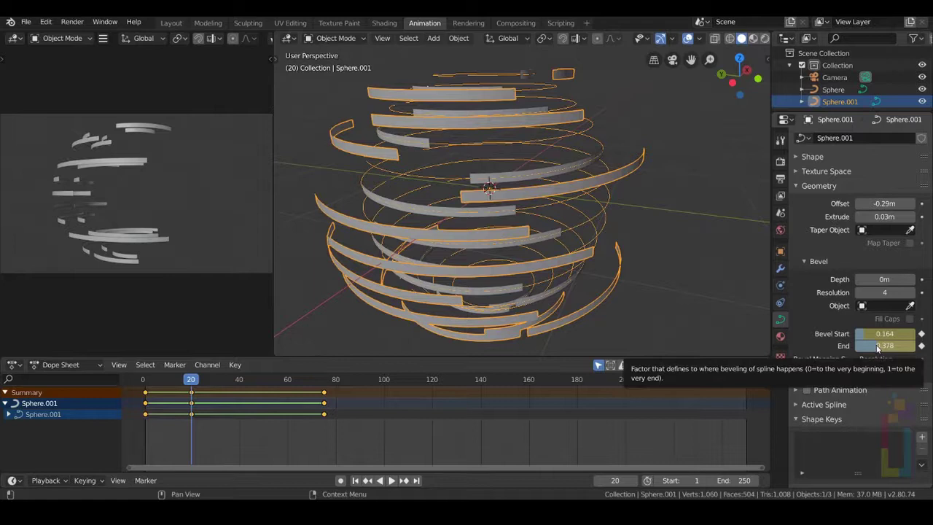
{"action": "left_click_drag", "start_coordinate": [878, 349], "coordinate": [892, 333]}
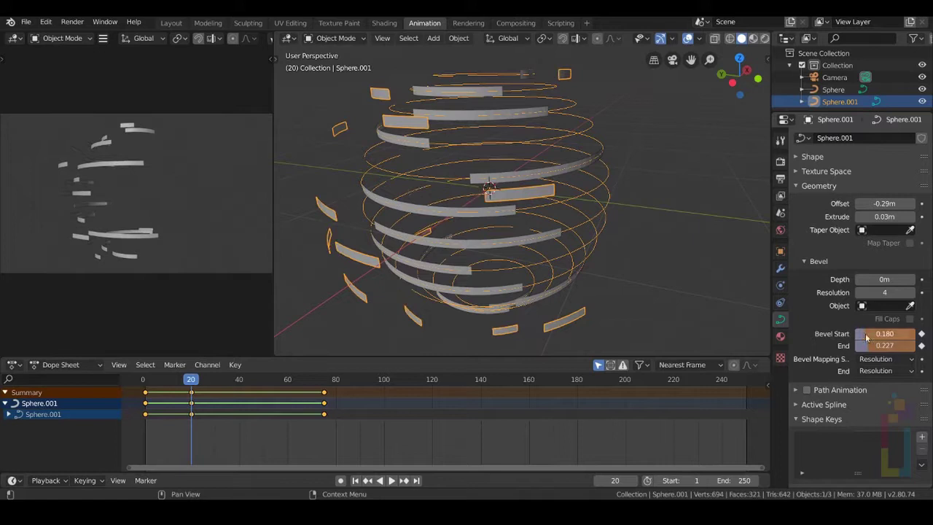
{"action": "left_click", "coordinate": [921, 333]}
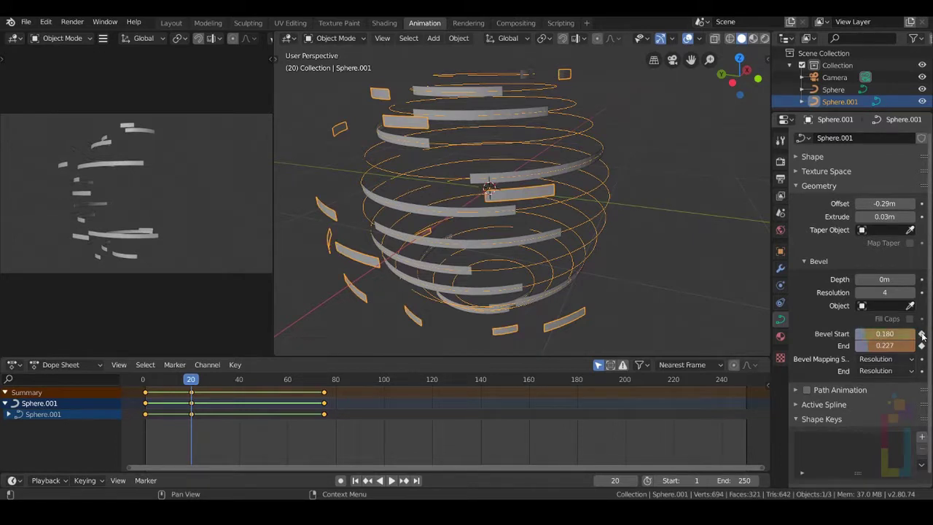
{"action": "left_click", "coordinate": [922, 346]}
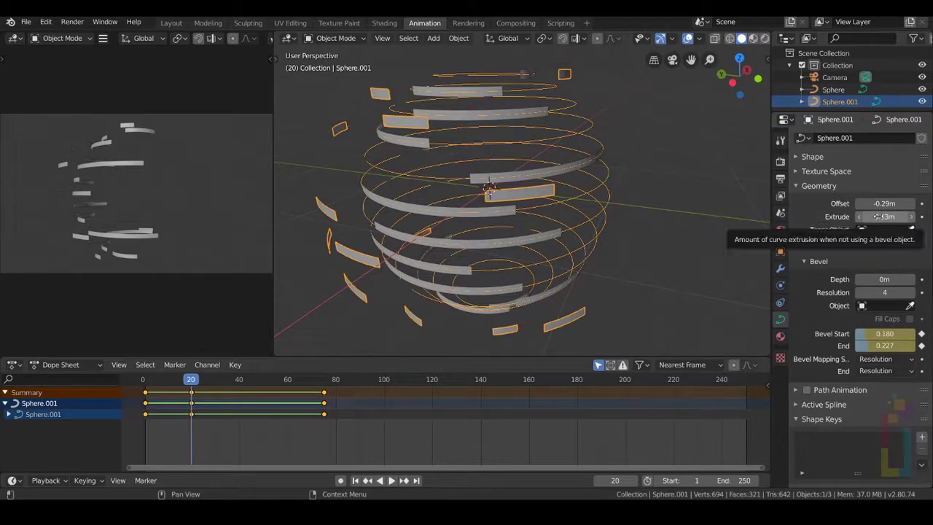
{"action": "left_click_drag", "start_coordinate": [880, 217], "coordinate": [890, 216]}
{"action": "middle_click_drag", "start_coordinate": [370, 193], "coordinate": [380, 170]}
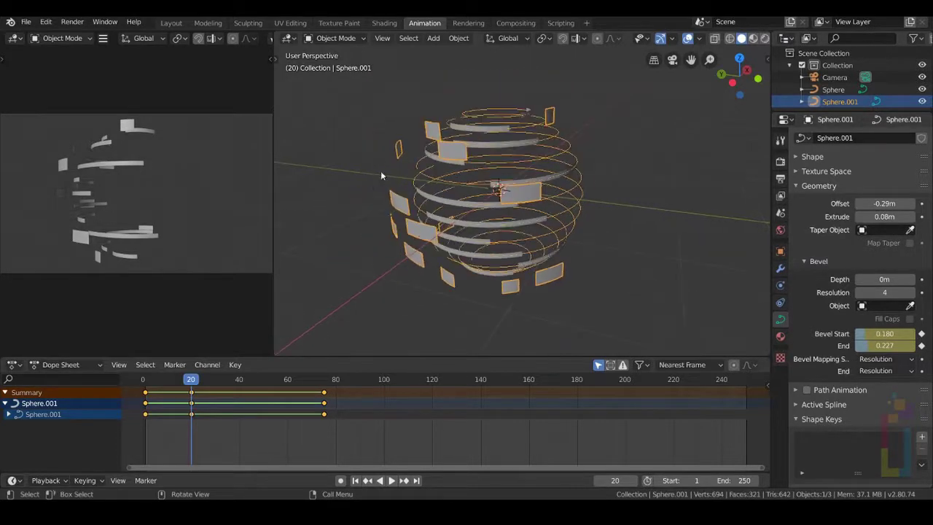
Step: Switch to the camera view, play the animation from frame 1, and stop at frame 36 to examine both strip layers
{"action": "key", "text": "KP_0"}
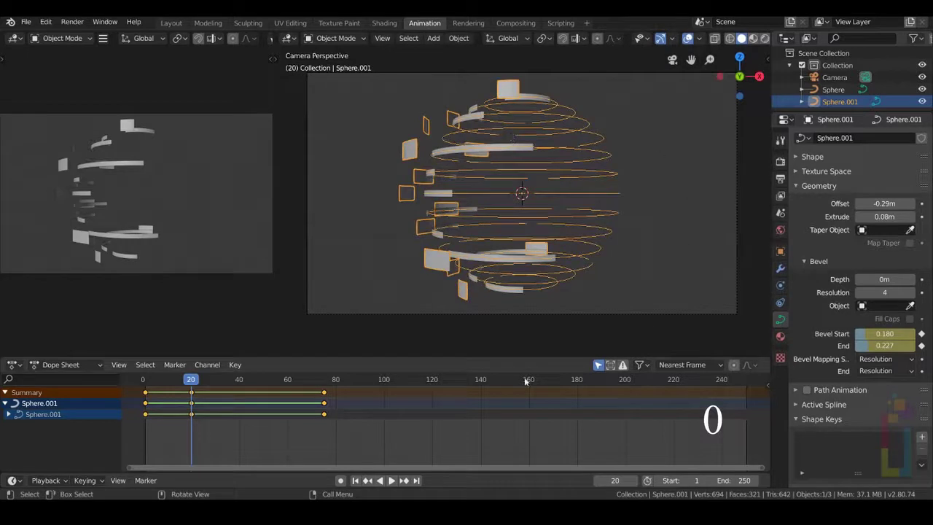
{"action": "left_click", "coordinate": [355, 480]}
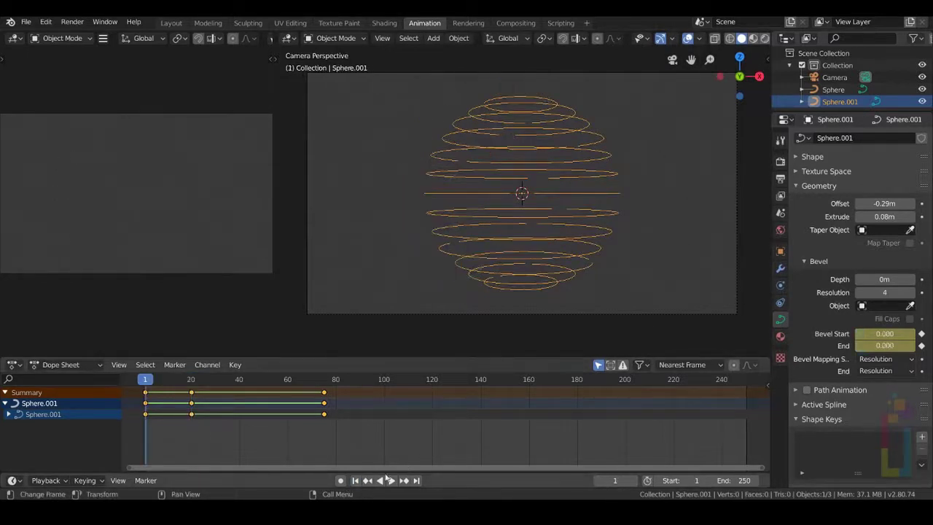
{"action": "left_click", "coordinate": [393, 480]}
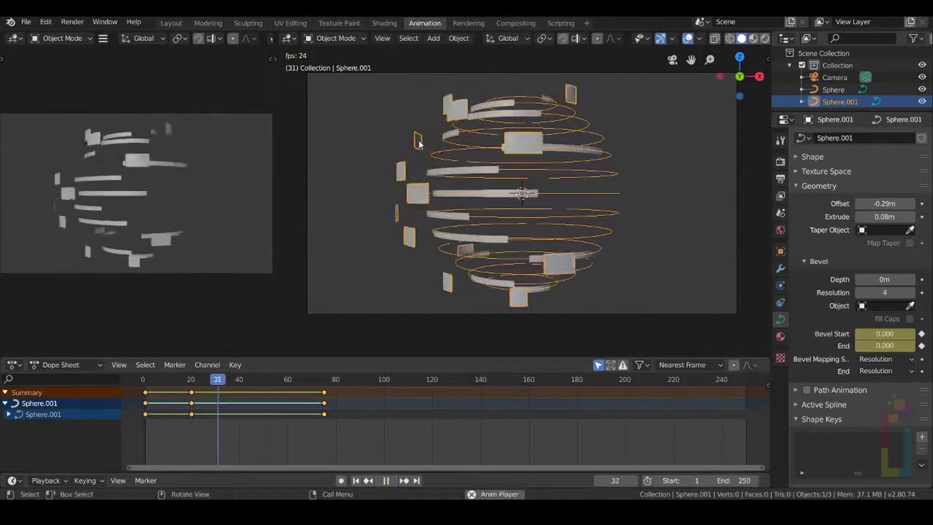
{"action": "key", "text": "space"}
{"action": "key", "text": "Left"}
{"action": "key", "text": "Left"}
{"action": "key", "text": "Left"}
{"action": "key", "text": "Left"}
{"action": "key", "text": "Left"}
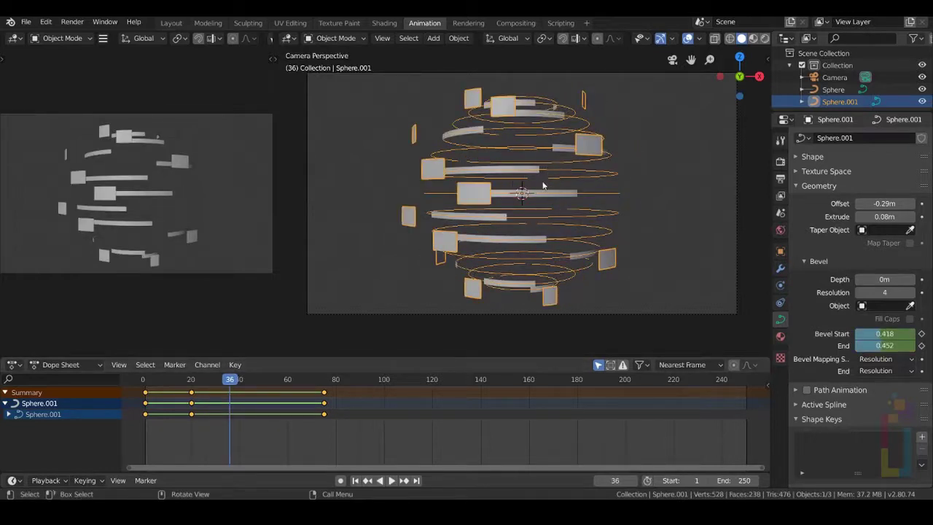
Step: Rotate the duplicate curve about the Z axis so its wide strips are offset from the original ones
{"action": "key", "text": "r"}
{"action": "key", "text": "z"}
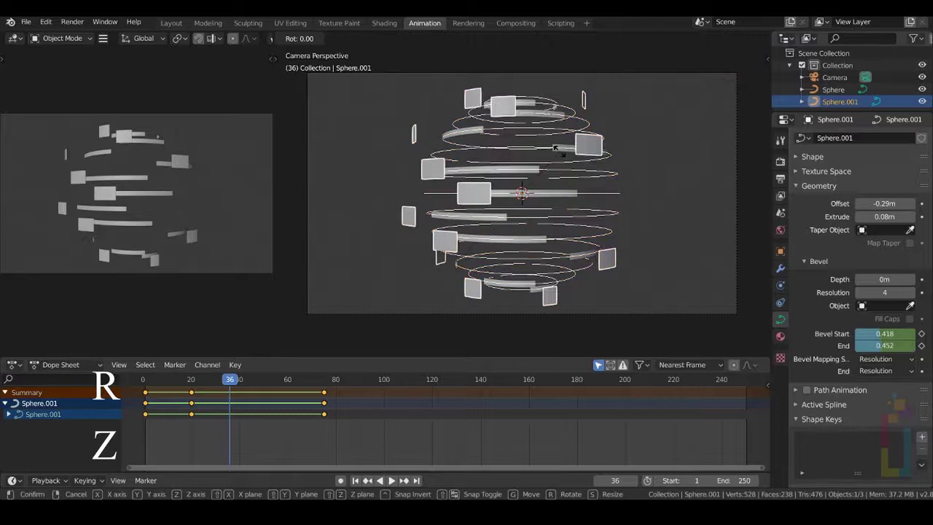
{"action": "key", "text": "Return"}
Step: Replay the animation from frame 1 to review the rotated outer strips against the original ones
{"action": "key", "text": "shift+Left"}
{"action": "key", "text": "space"}
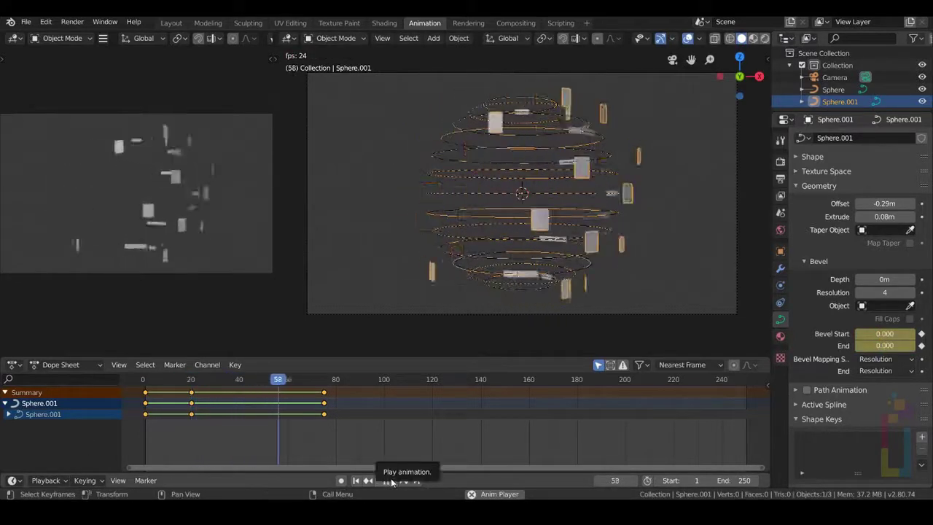
{"action": "key", "text": "Escape"}
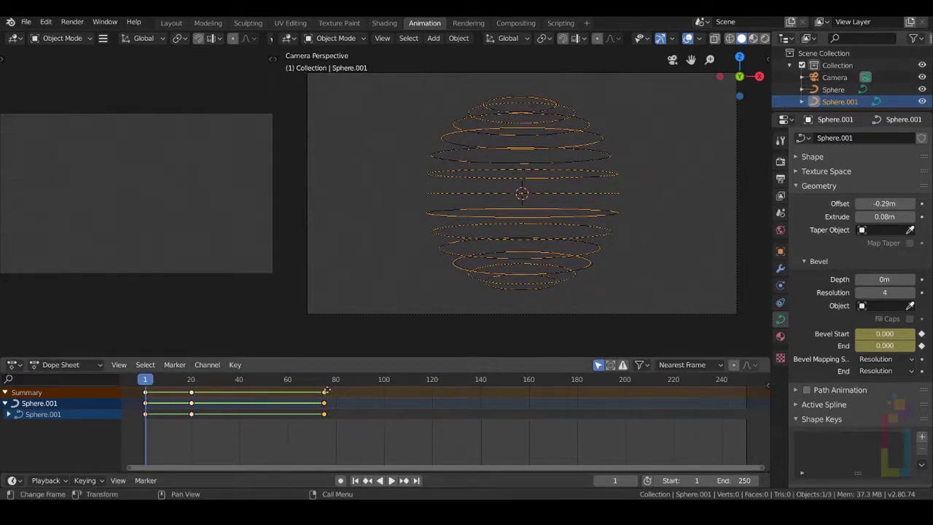
Step: Move the first duplicate's last, middle and first keyframes to about frames 94, 32 and 22, and preview the delayed strips
{"action": "left_click_drag", "start_coordinate": [325, 393], "coordinate": [365, 391]}
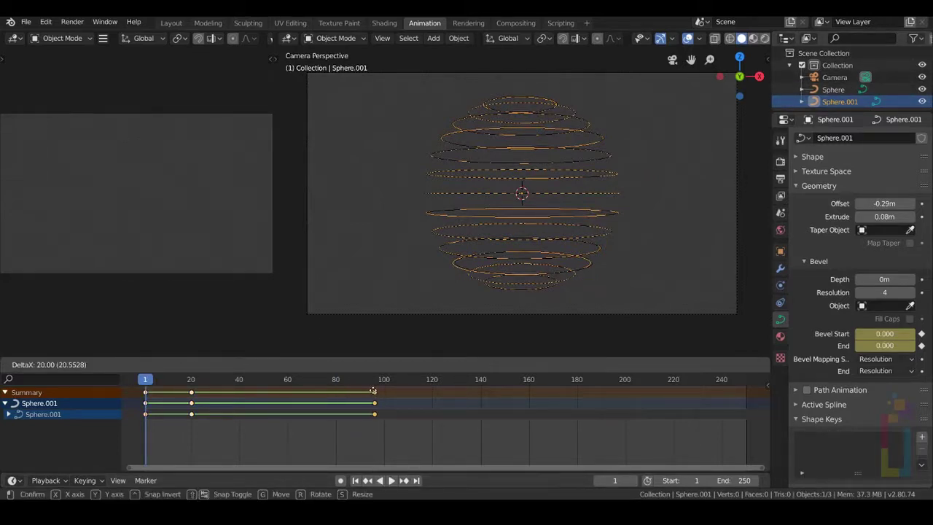
{"action": "left_click_drag", "start_coordinate": [370, 391], "coordinate": [369, 391]}
{"action": "left_click_drag", "start_coordinate": [192, 394], "coordinate": [220, 391]}
{"action": "left_click_drag", "start_coordinate": [145, 392], "coordinate": [195, 391]}
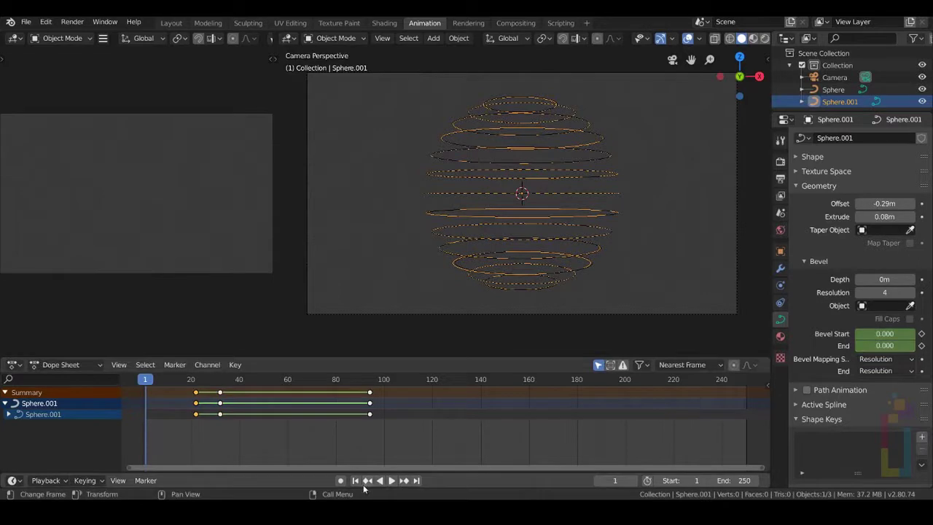
{"action": "left_click", "coordinate": [391, 480]}
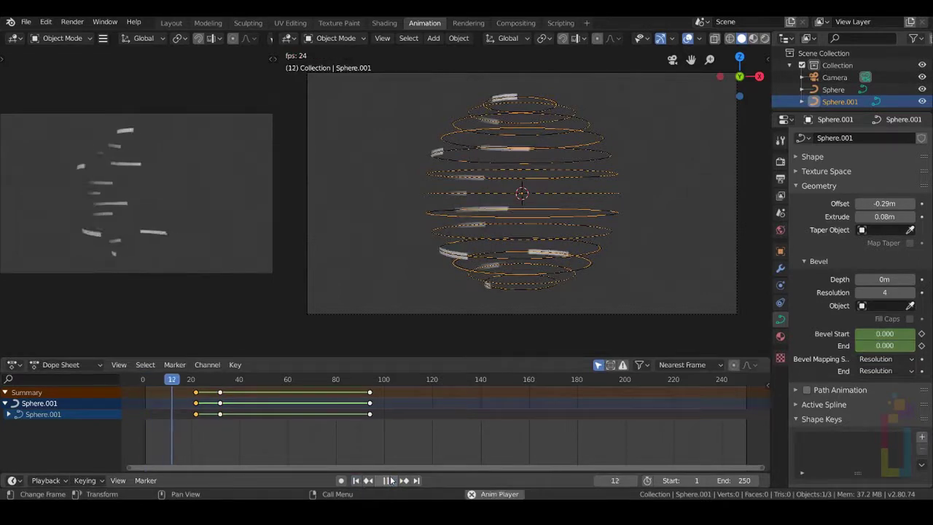
{"action": "key", "text": "Escape"}
Step: Select the original sphere curve and duplicate it again in place
{"action": "left_click", "coordinate": [457, 222]}
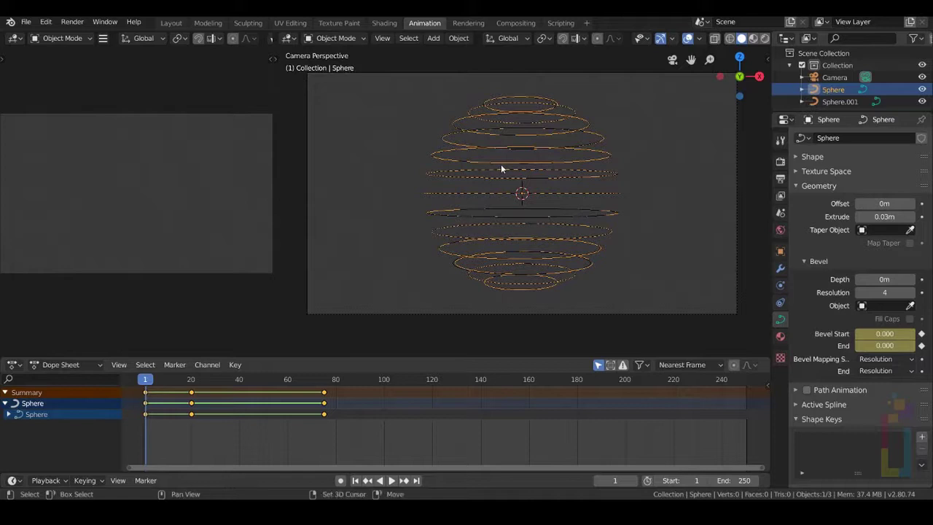
{"action": "key", "text": "shift+d"}
{"action": "key", "text": "Escape"}
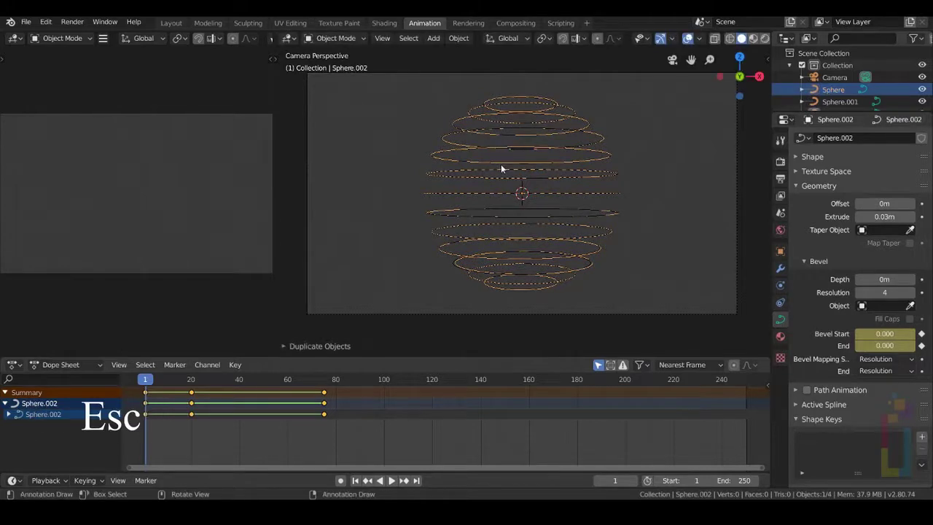
Step: Move the second copy's last, middle and first keyframes to about frames 99, 41 and 16, and set its Extrude to 0.02 m
{"action": "left_click_drag", "start_coordinate": [146, 382], "coordinate": [239, 381]}
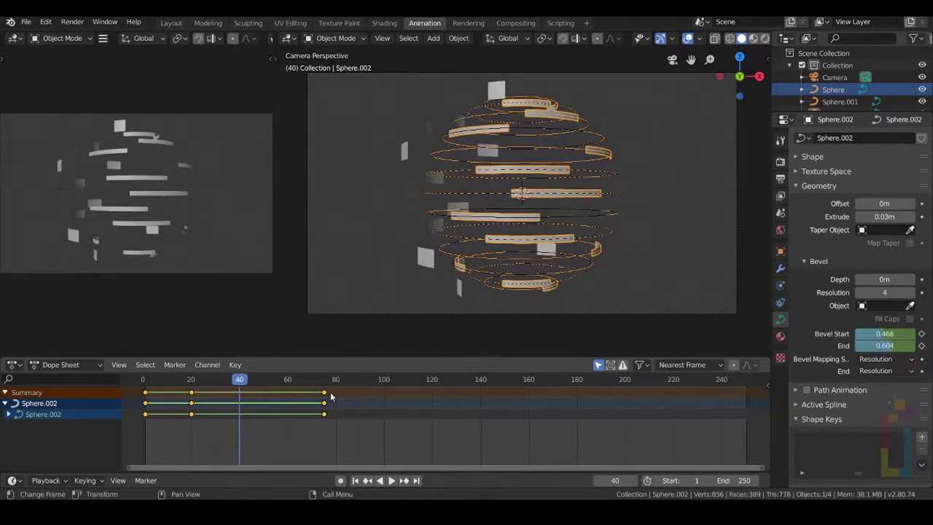
{"action": "left_click_drag", "start_coordinate": [324, 394], "coordinate": [381, 394]}
{"action": "left_click_drag", "start_coordinate": [192, 394], "coordinate": [240, 394]}
{"action": "left_click_drag", "start_coordinate": [151, 393], "coordinate": [182, 389]}
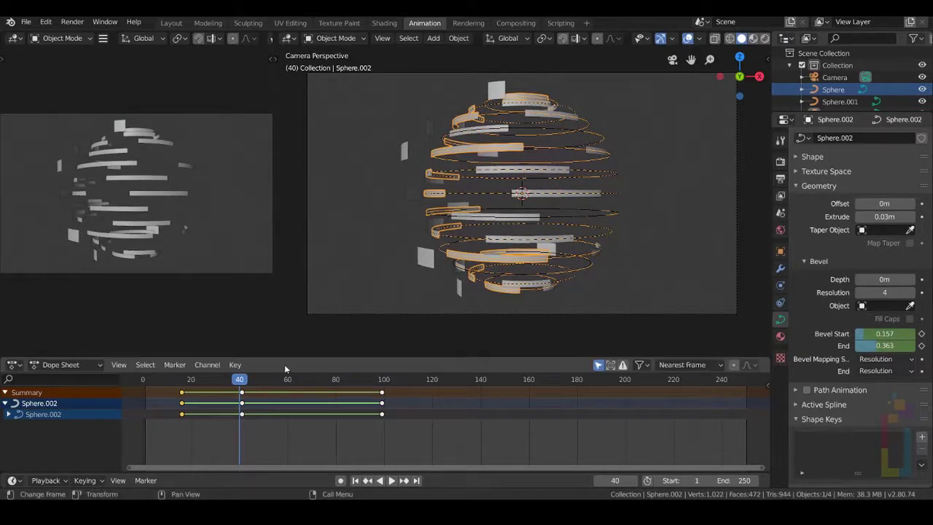
{"action": "mouse_move", "coordinate": [884, 217]}
{"action": "left_mouse_down"}
{"action": "mouse_move", "coordinate": [873, 216]}
{"action": "mouse_move", "coordinate": [883, 217]}
{"action": "left_mouse_up"}
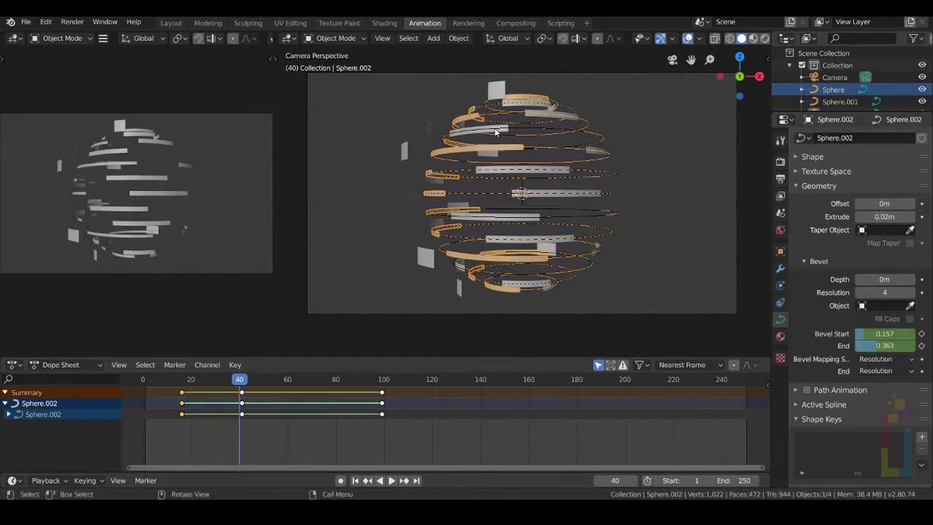
Step: Make the second copy, Sphere.002, the selected object in the scene collection
{"action": "scroll", "coordinate": [853, 91], "scroll_direction": "down", "scroll_amount": 2}
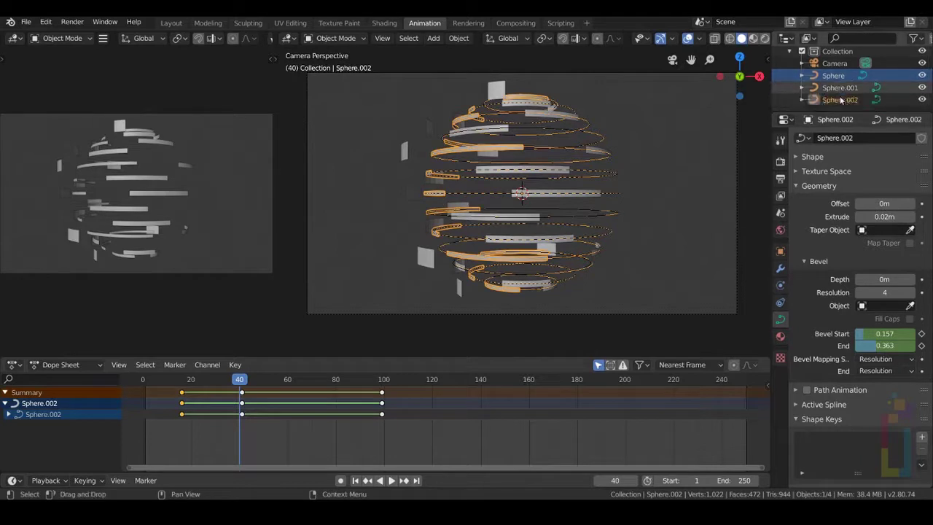
{"action": "left_click", "coordinate": [845, 100]}
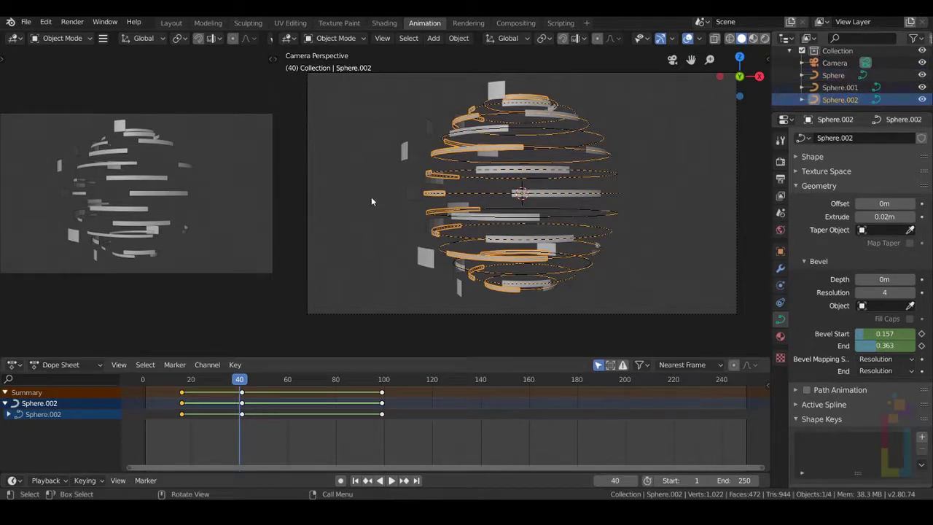
{"action": "key", "text": "r"}
{"action": "key", "text": "z"}
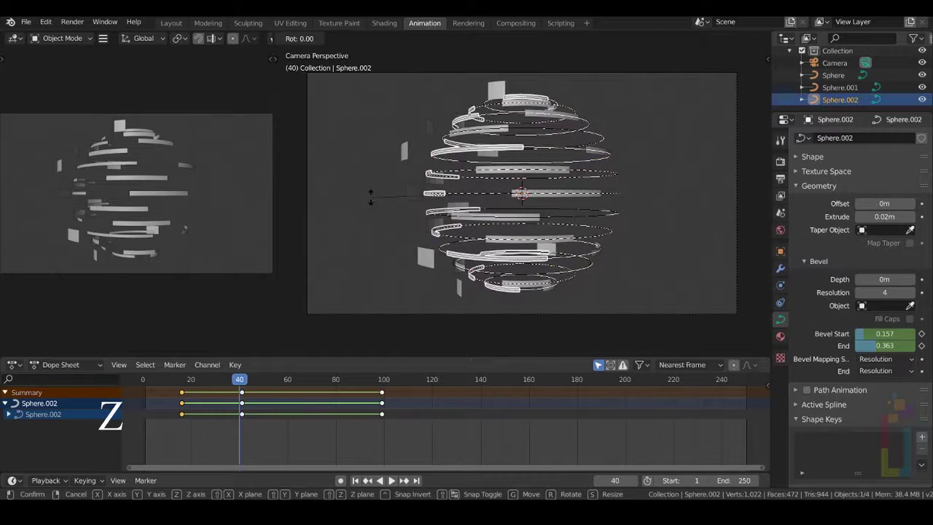
{"action": "left_click", "coordinate": [504, 170]}
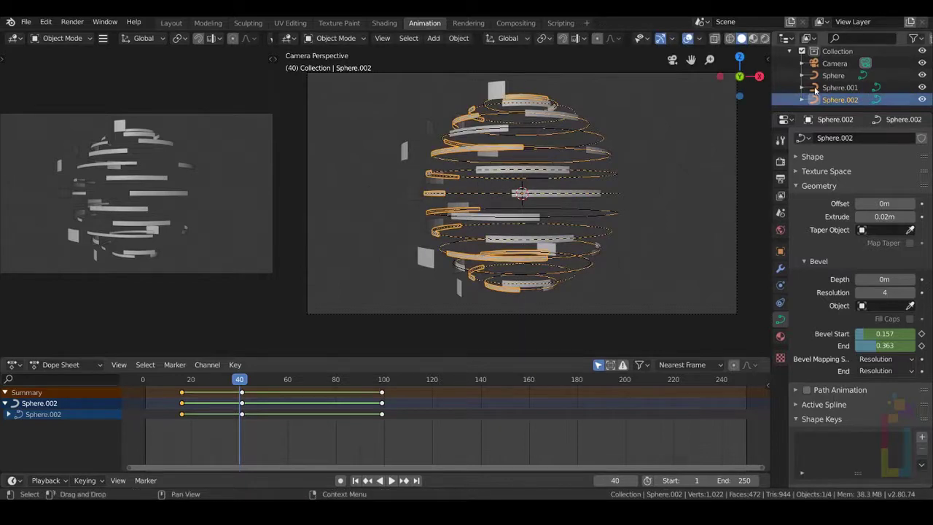
Step: Rotate Sphere.002 about the global Z axis to offset its thin strips from the other curves
{"action": "key", "text": "r"}
{"action": "key", "text": "z"}
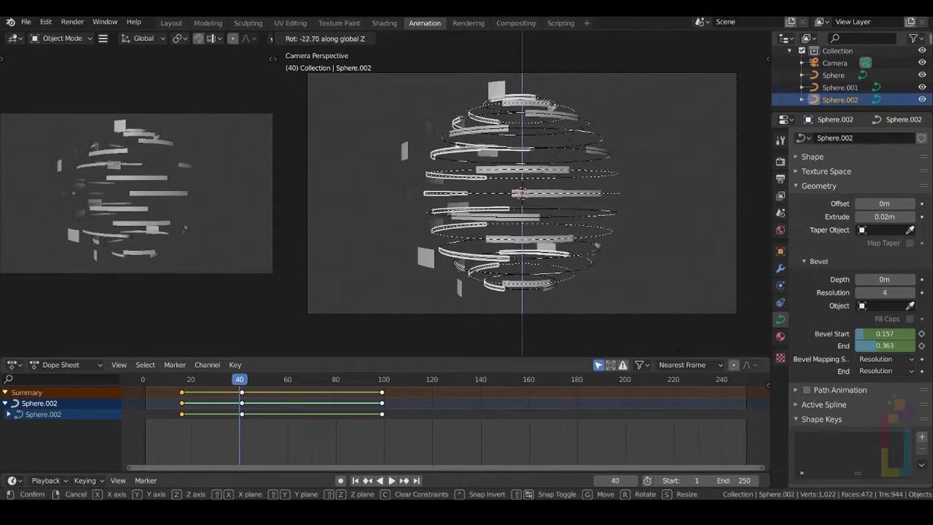
{"action": "left_click", "coordinate": [598, 262]}
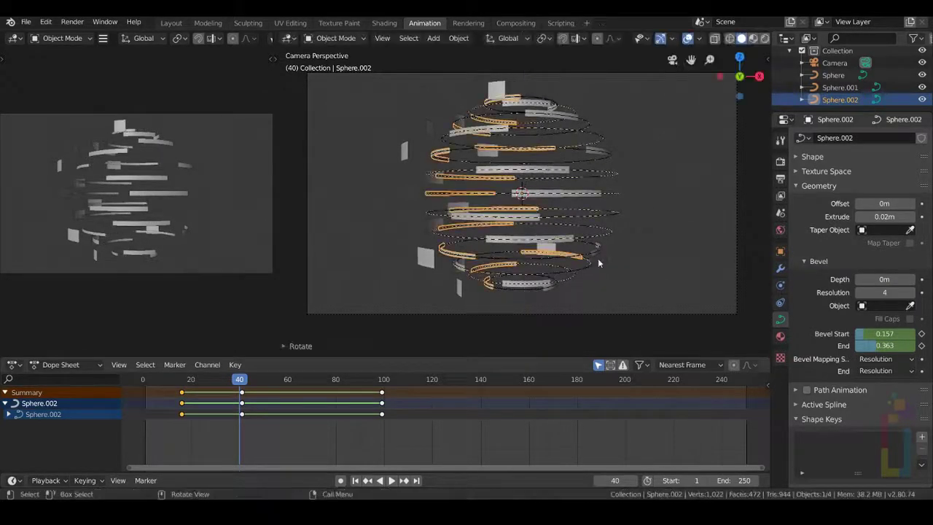
Step: Play the animation from frame 1, and examine all three strip layers at frame 55 from an angled perspective view
{"action": "left_click", "coordinate": [356, 481]}
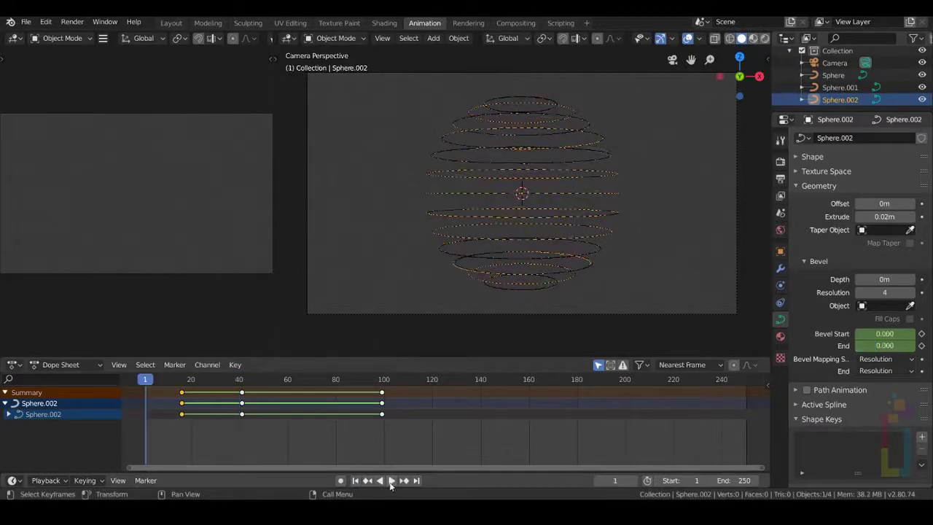
{"action": "left_click", "coordinate": [392, 481]}
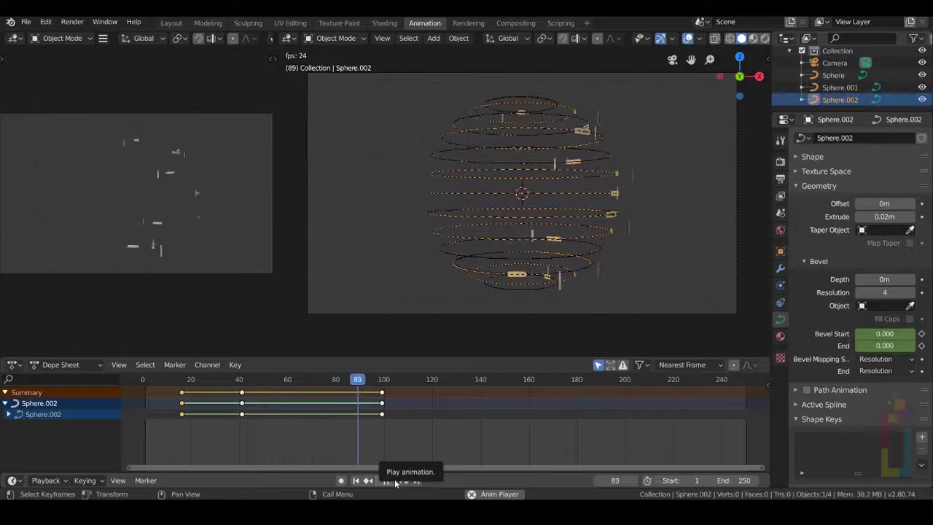
{"action": "left_click", "coordinate": [392, 480]}
{"action": "middle_click_drag", "start_coordinate": [510, 219], "coordinate": [576, 145]}
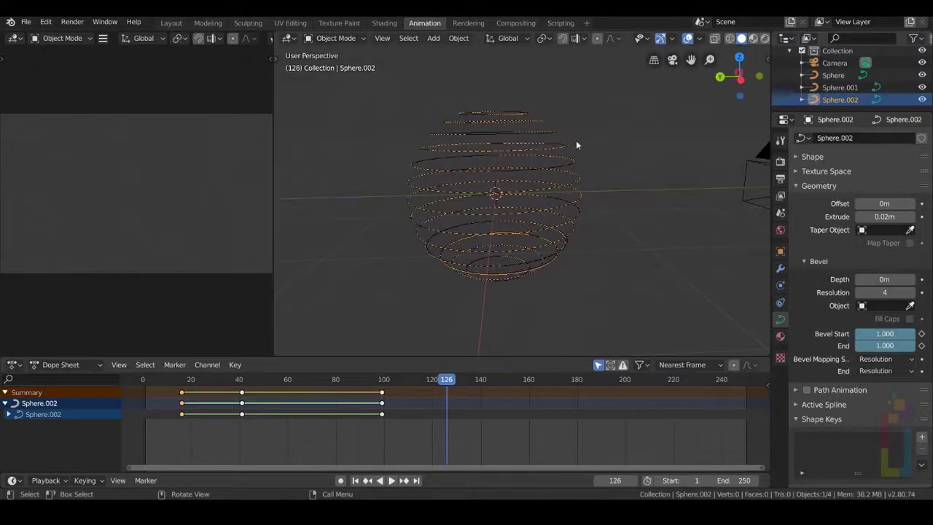
{"action": "left_click_drag", "start_coordinate": [450, 392], "coordinate": [275, 394]}
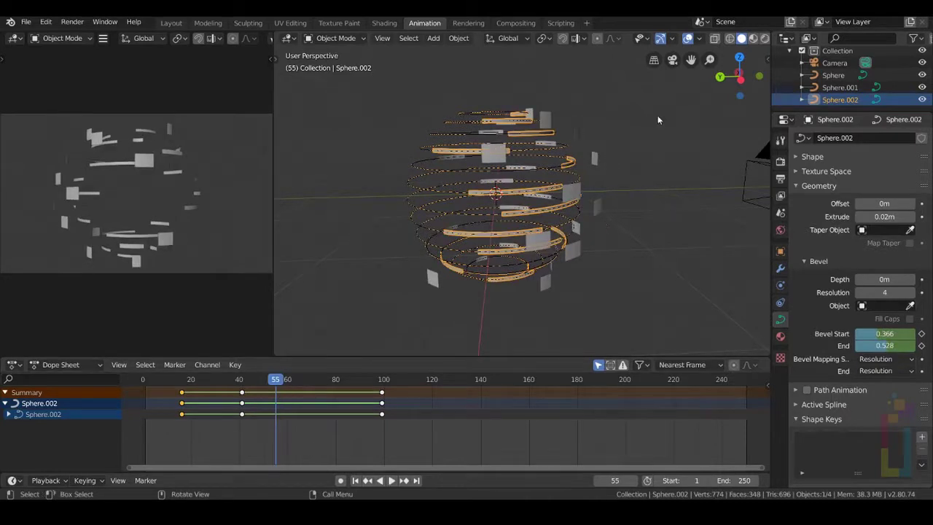
Step: Rotate the Sphere.002 strips further about the global Z axis and replay the animation from the first frame
{"action": "key", "text": "r"}
{"action": "key", "text": "z"}
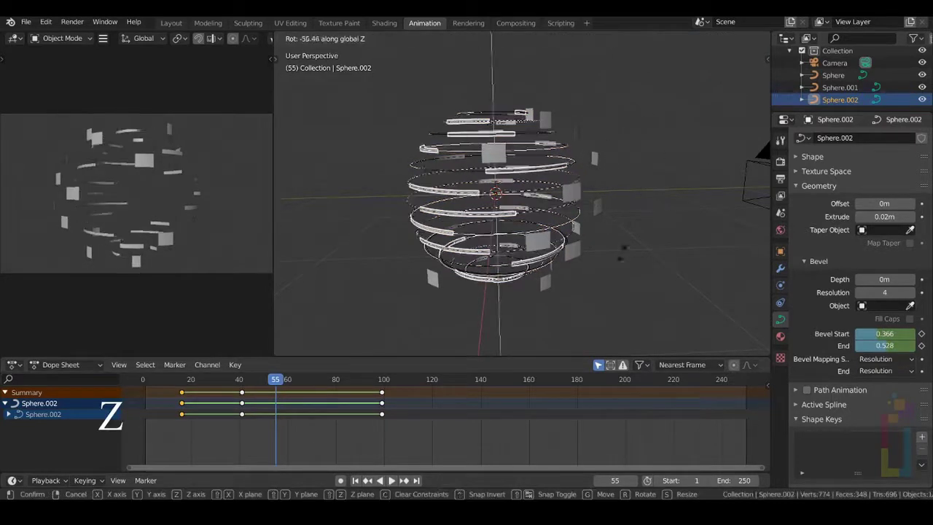
{"action": "left_click", "coordinate": [559, 325]}
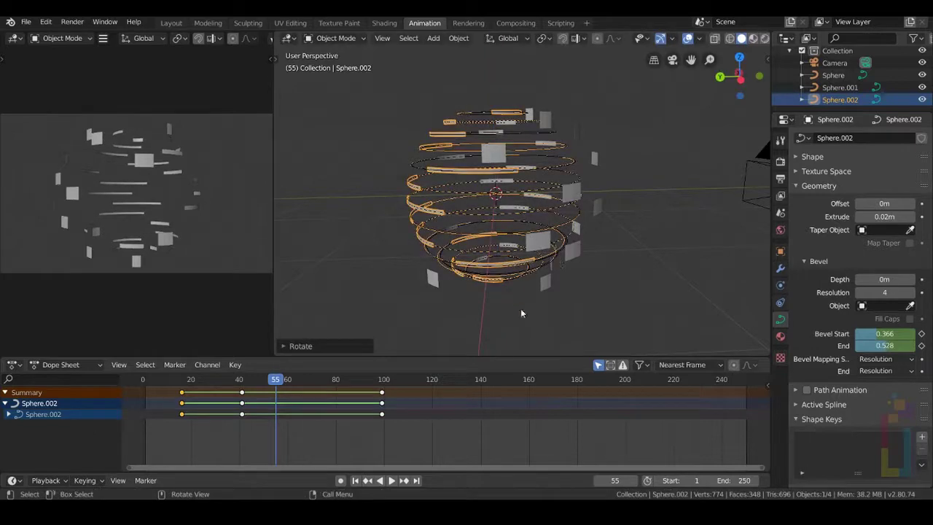
{"action": "left_click", "coordinate": [355, 481]}
{"action": "left_click", "coordinate": [391, 481]}
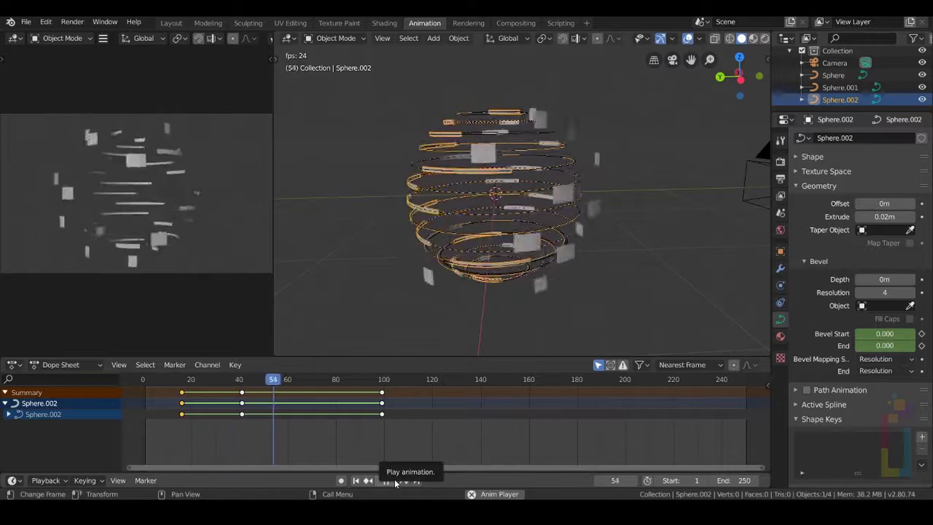
{"action": "left_click", "coordinate": [394, 481]}
Step: Select the original Sphere curve and tilt it about -38° around the global Y axis
{"action": "left_click", "coordinate": [833, 75]}
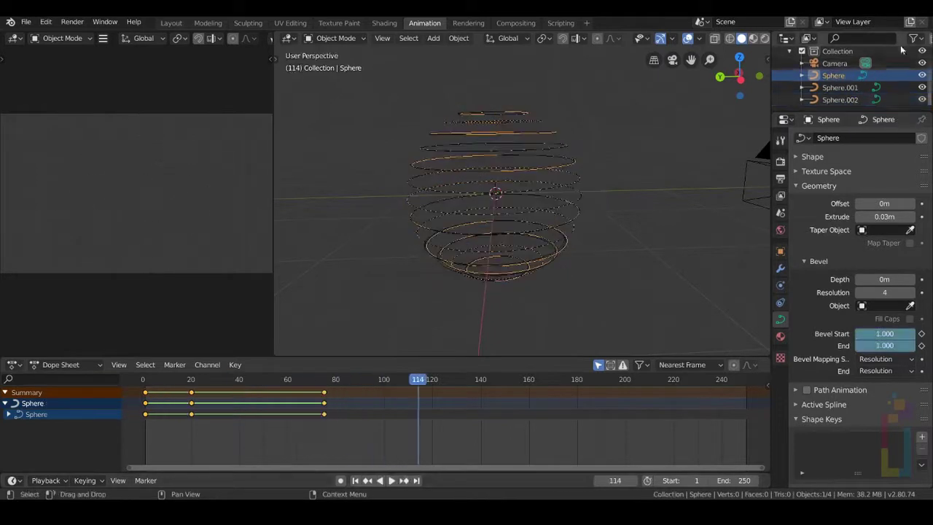
{"action": "middle_click_drag", "start_coordinate": [718, 130], "coordinate": [527, 186]}
{"action": "scroll", "coordinate": [565, 147], "scroll_direction": "up", "scroll_amount": 2}
{"action": "middle_click_drag", "start_coordinate": [565, 147], "coordinate": [588, 147]}
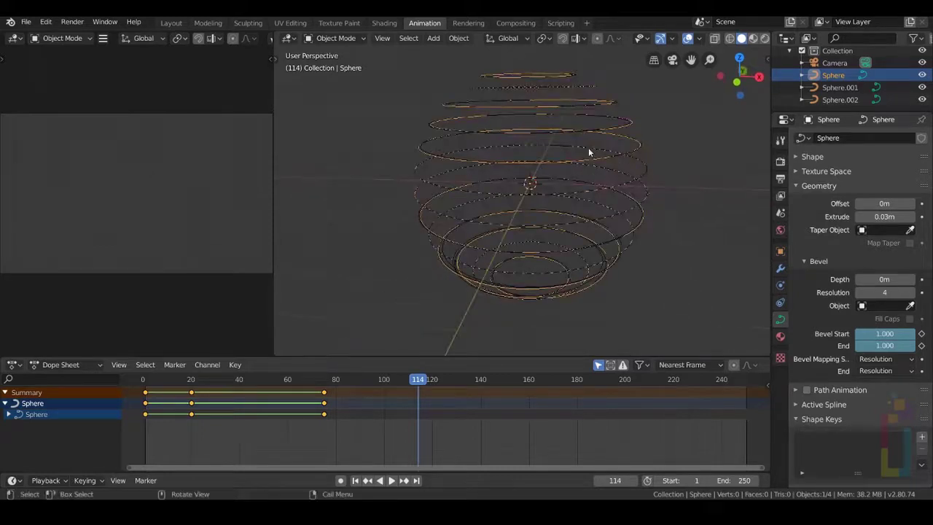
{"action": "key", "text": "r"}
{"action": "key", "text": "y"}
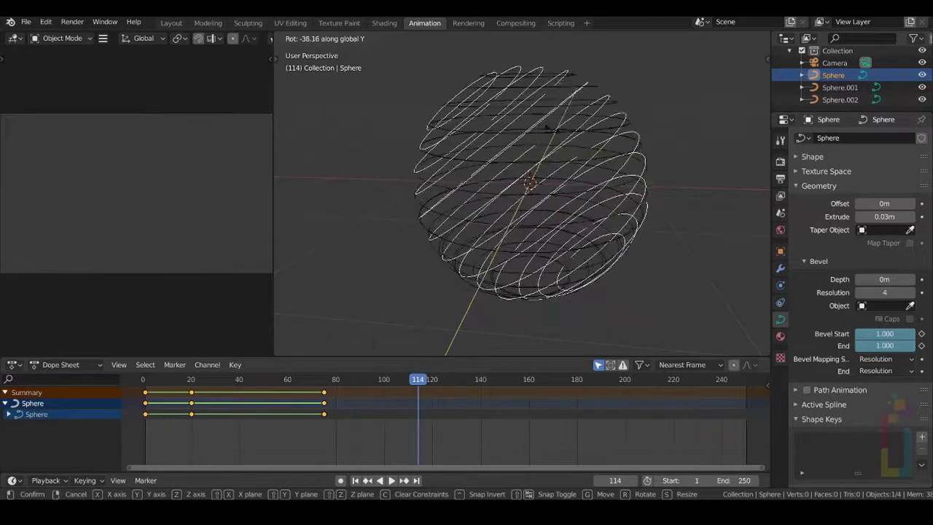
{"action": "key", "text": "Return"}
Step: Select Sphere.001 and tilt it around the global Y axis, less steeply than the original Sphere curve
{"action": "left_click", "coordinate": [838, 88]}
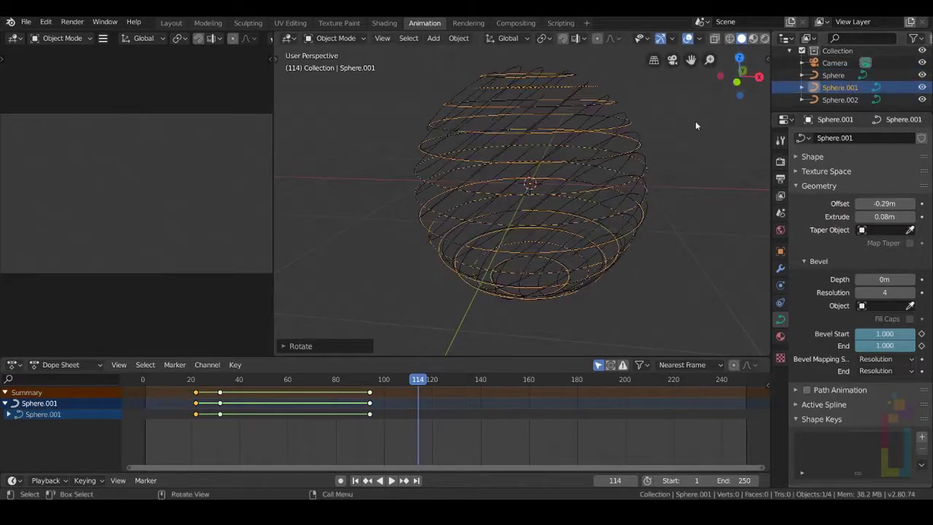
{"action": "key", "text": "r"}
{"action": "key", "text": "y"}
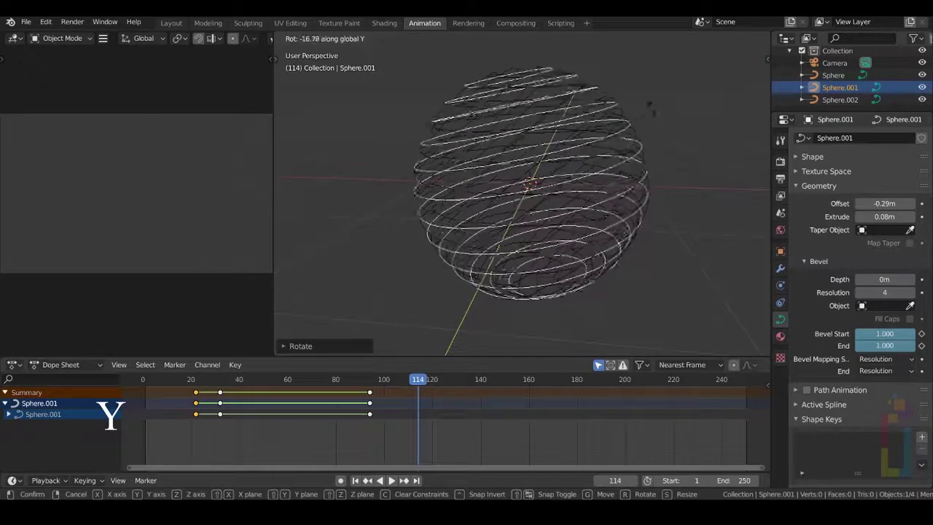
{"action": "key", "text": "Return"}
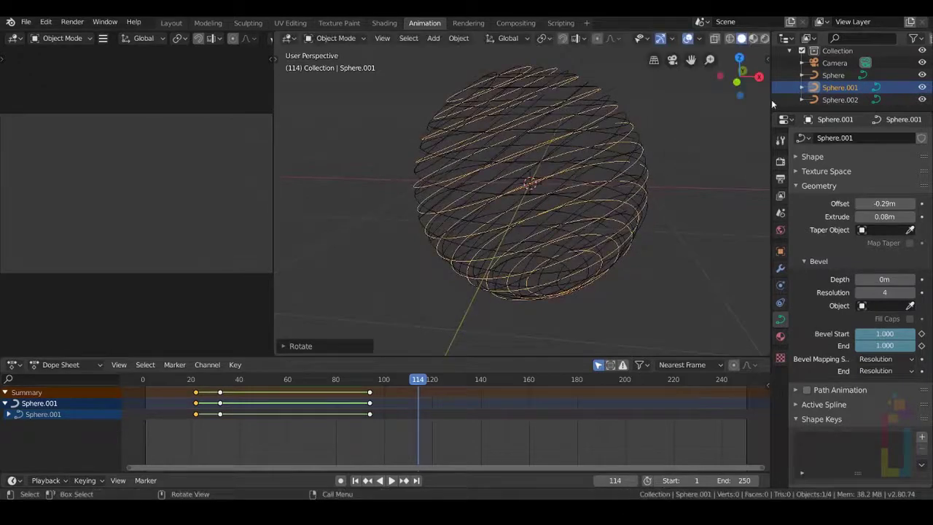
Step: Select Sphere.002 and tilt it around the global Y axis in the opposite direction to the other two curves
{"action": "left_click", "coordinate": [836, 100]}
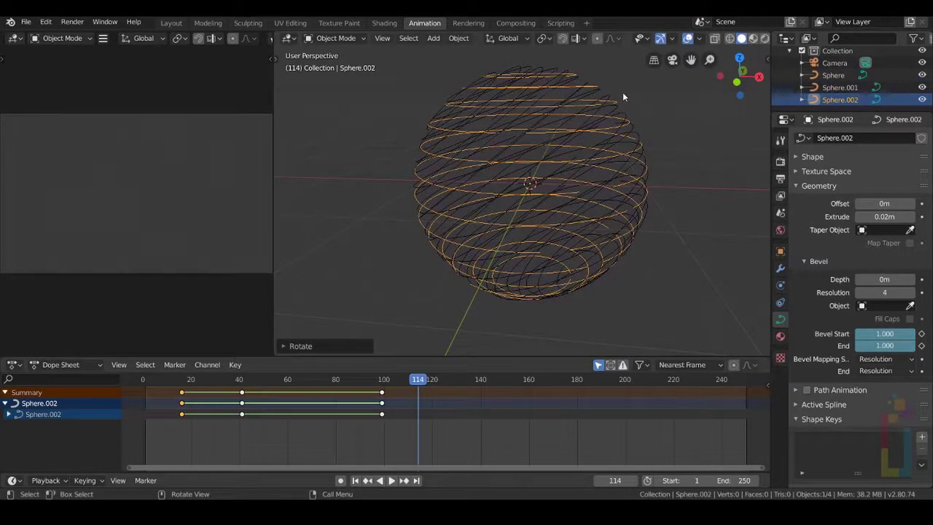
{"action": "key", "text": "r"}
{"action": "key", "text": "y"}
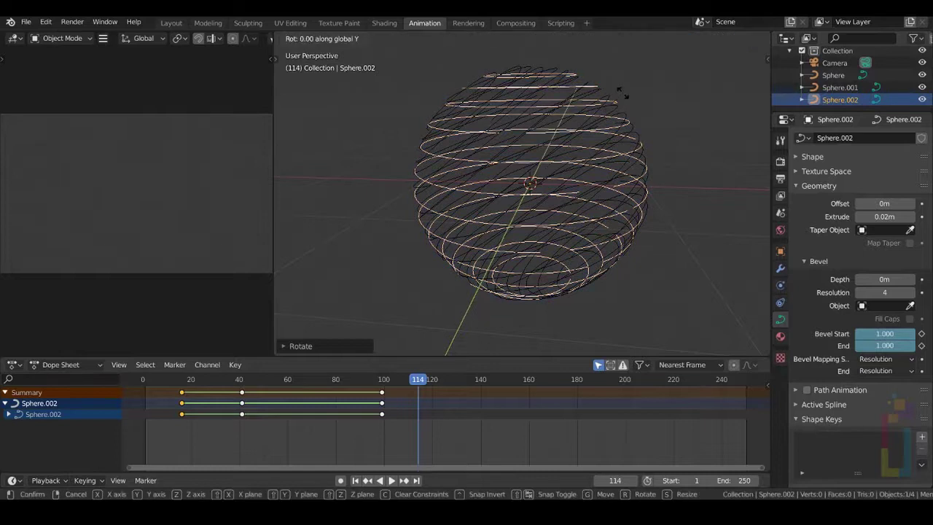
{"action": "key", "text": "Return"}
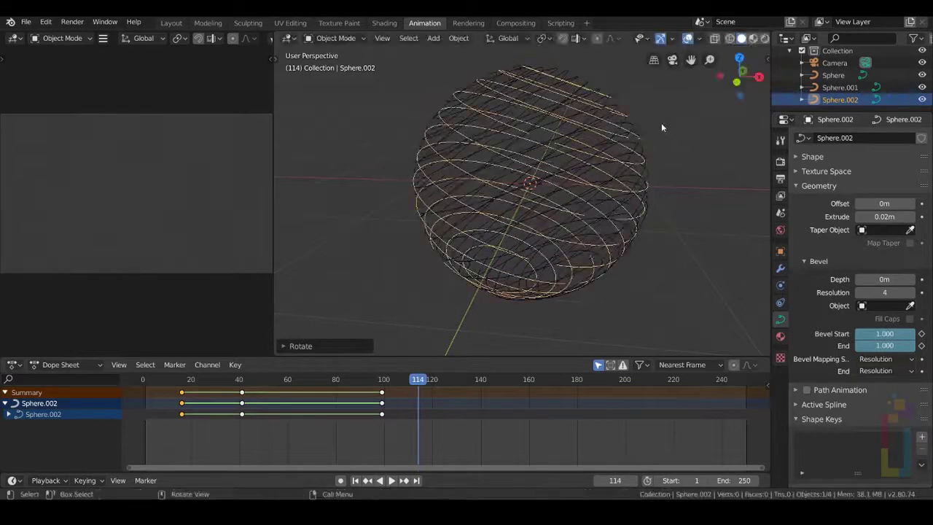
Step: Play the animation from frame 1 to review the three tilted strip layers, and return to frame 1
{"action": "left_click", "coordinate": [392, 480]}
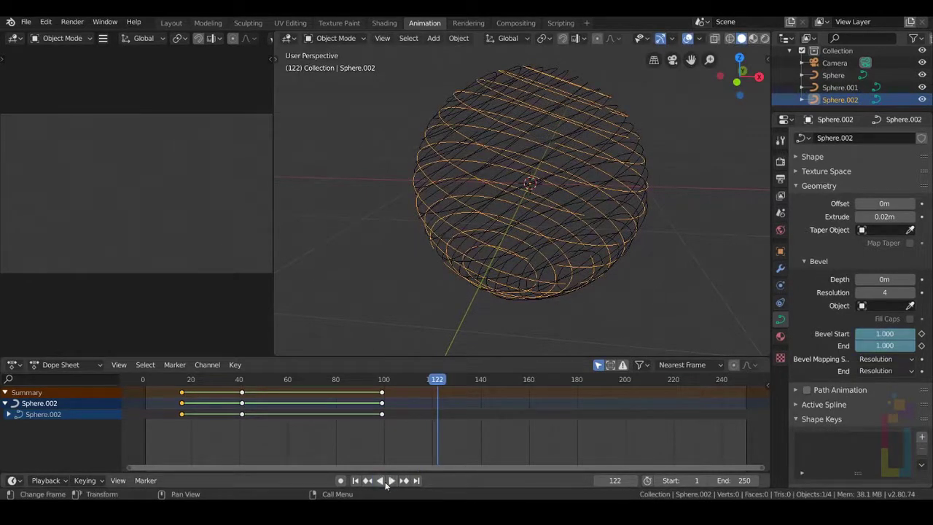
{"action": "key", "text": "shift+Left"}
{"action": "left_click", "coordinate": [392, 480]}
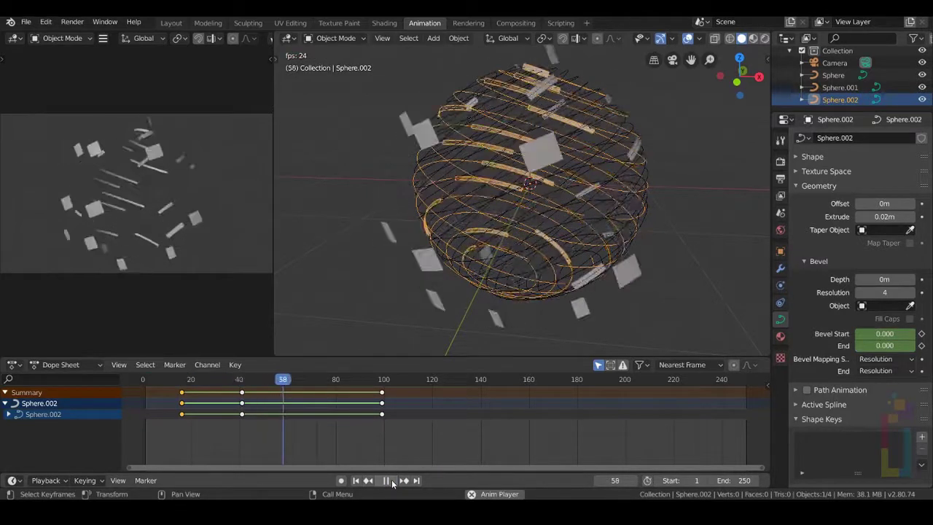
{"action": "left_click", "coordinate": [391, 480]}
{"action": "key", "text": "shift+Left"}
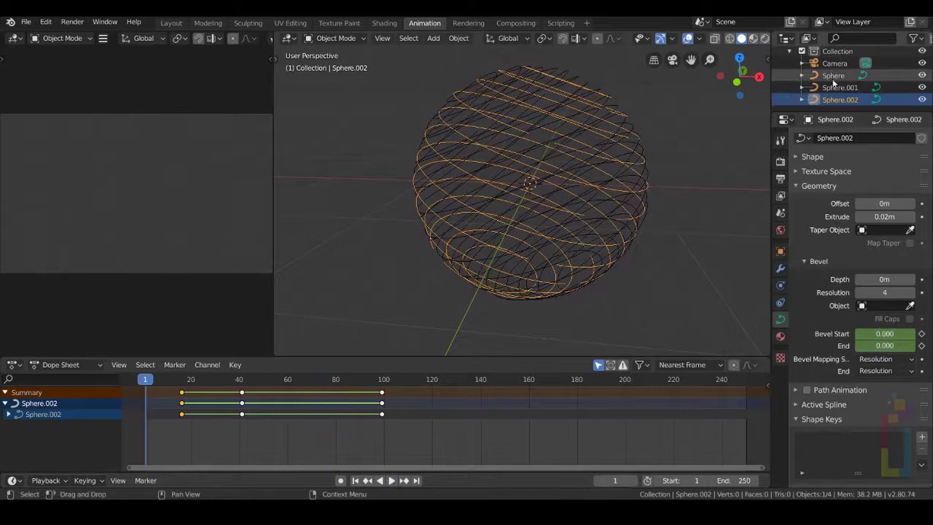
Step: Select the original Sphere curve and scrub the timeline to frame 46
{"action": "left_click", "coordinate": [833, 76]}
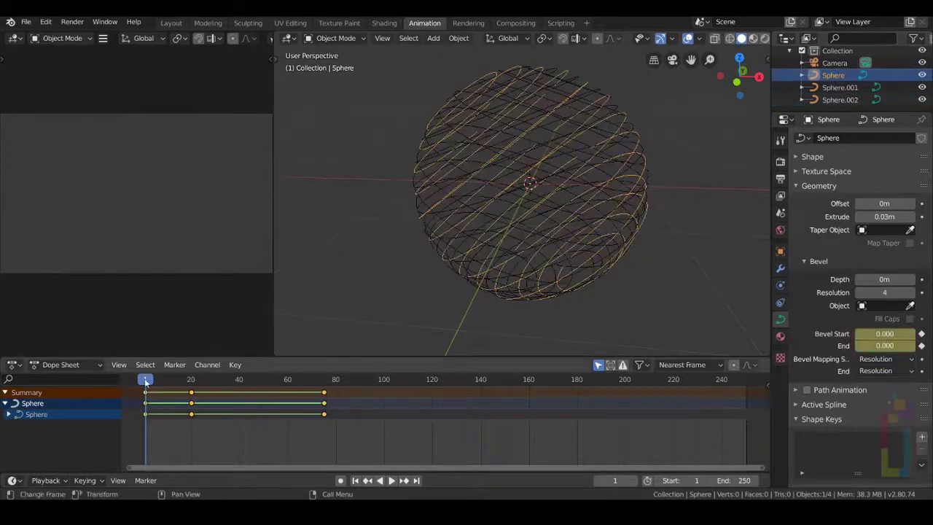
{"action": "key", "text": "space"}
{"action": "left_click_drag", "start_coordinate": [186, 379], "coordinate": [255, 362]}
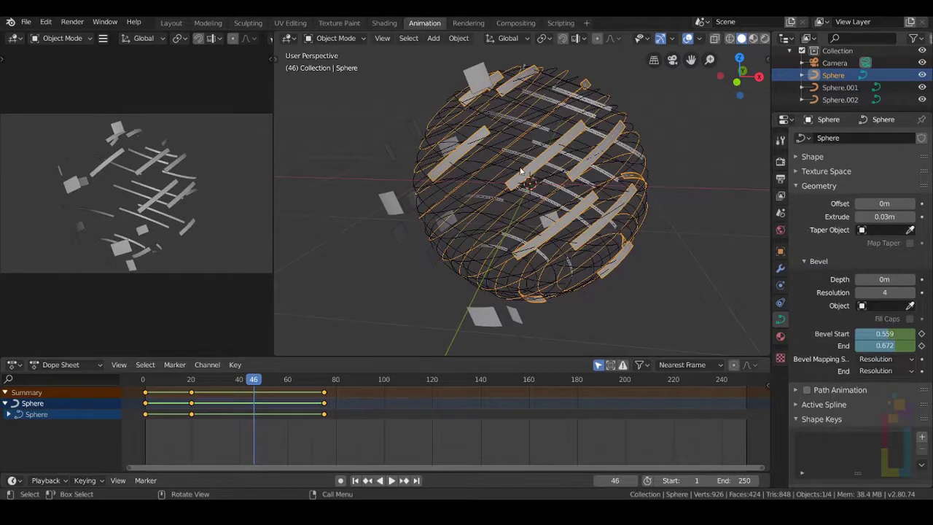
Step: Switch to the Layout workspace and hide Sphere.001 and Sphere.002 in the viewport
{"action": "left_click", "coordinate": [172, 24]}
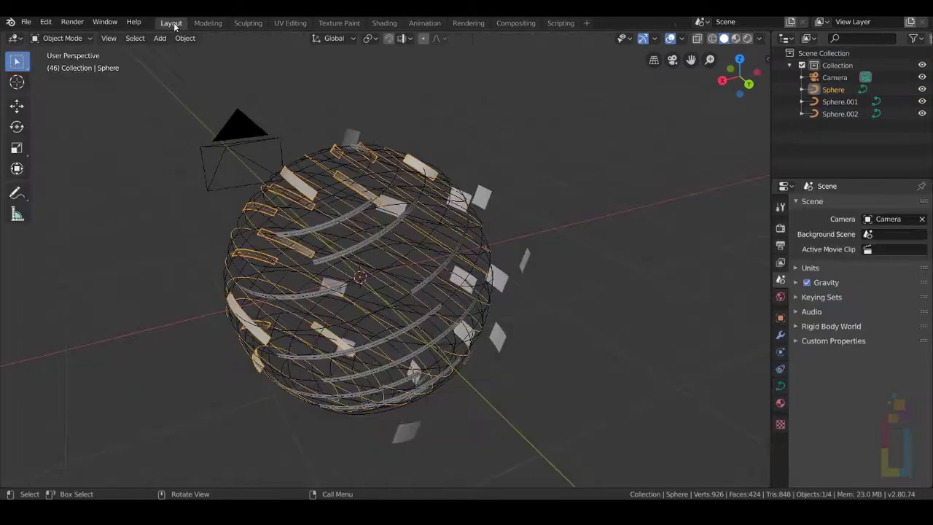
{"action": "left_click", "coordinate": [922, 102]}
{"action": "left_click", "coordinate": [921, 114]}
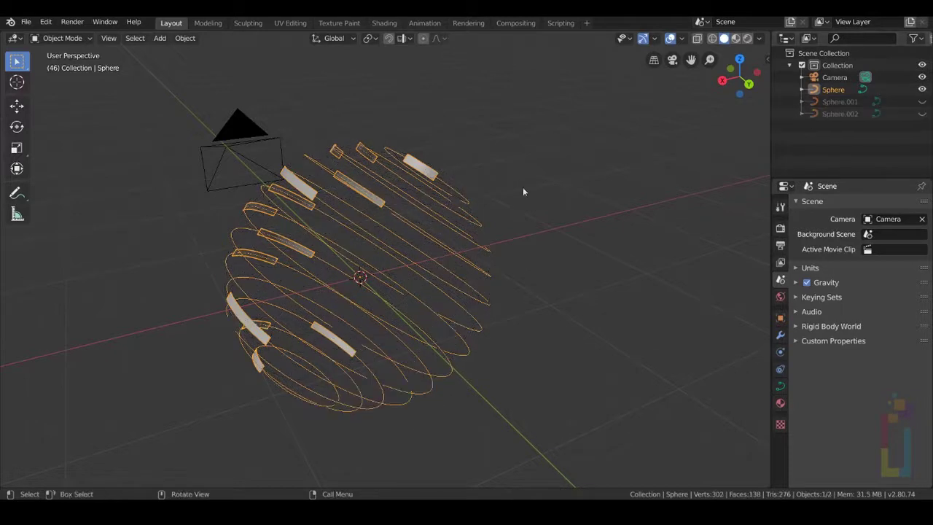
Step: Add a Path curve at the world origin and move it up 1.27 m along the global Z axis
{"action": "middle_click_drag", "start_coordinate": [474, 222], "coordinate": [424, 233]}
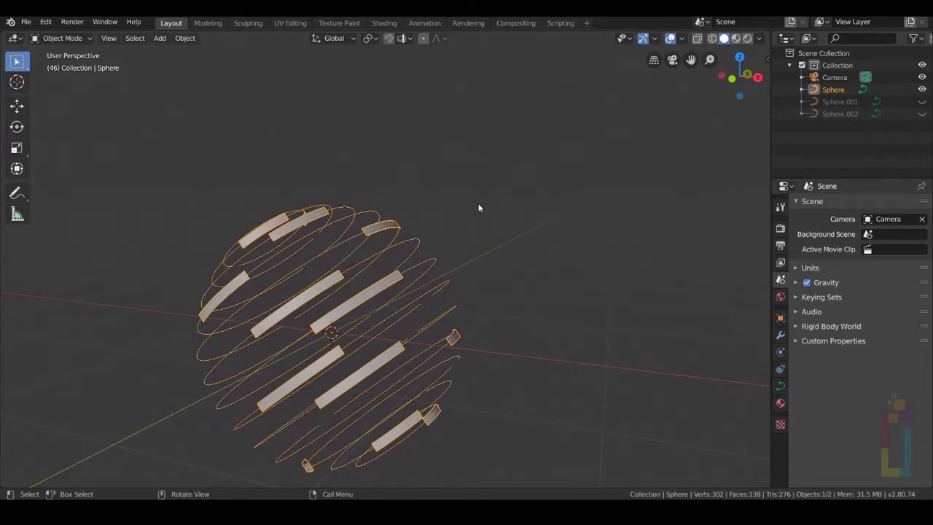
{"action": "key", "text": "shift+a"}
{"action": "mouse_move", "coordinate": [473, 215]}
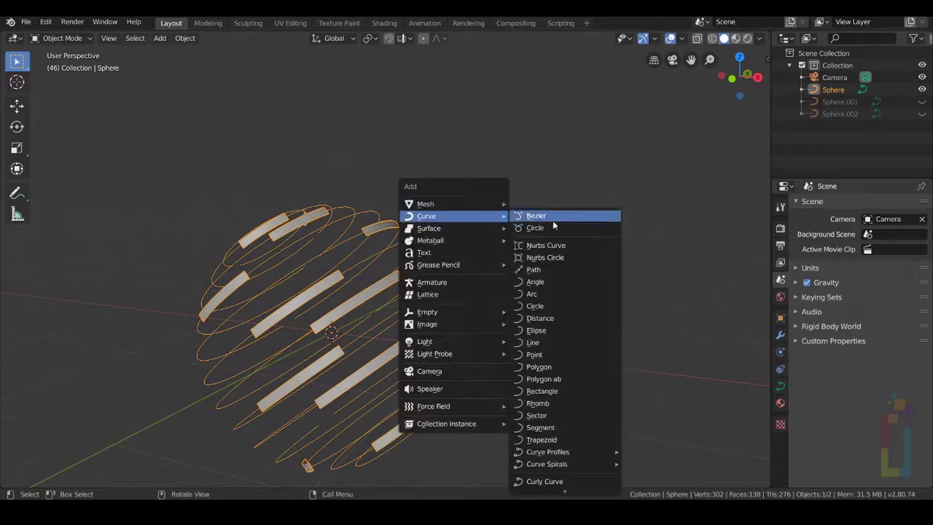
{"action": "left_click", "coordinate": [552, 269]}
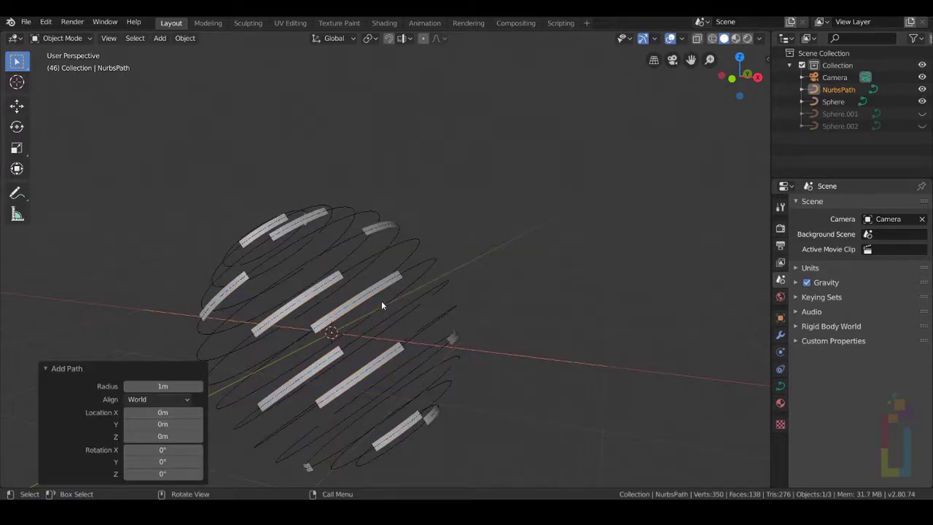
{"action": "key", "text": "g"}
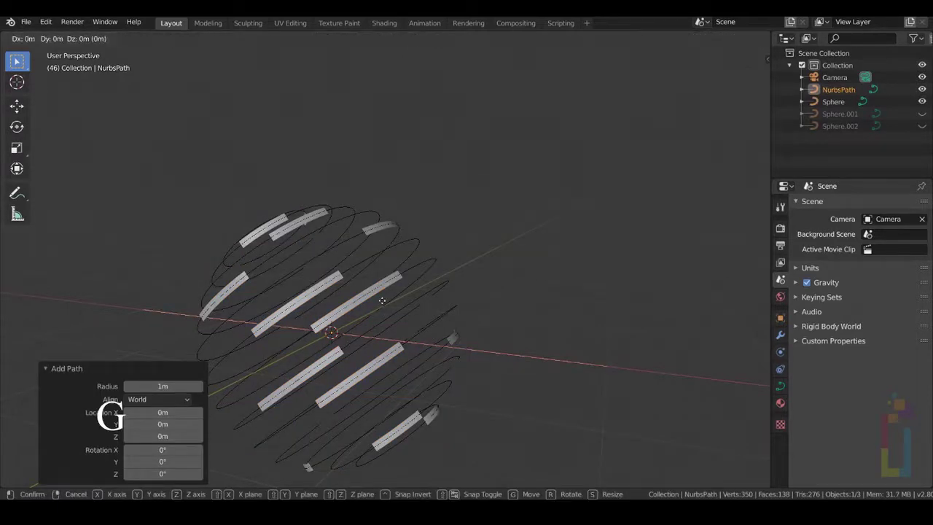
{"action": "key", "text": "z"}
{"action": "left_click", "coordinate": [386, 160]}
{"action": "middle_click_drag", "start_coordinate": [387, 160], "coordinate": [456, 206]}
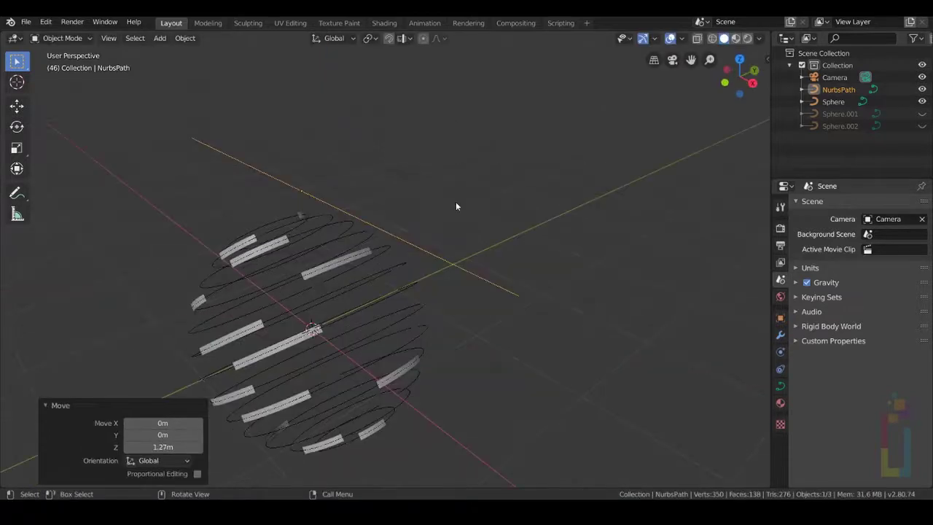
Step: In Edit Mode, delete the second and fourth control points of the NurbsPath curve, keeping its middle and end points
{"action": "key", "text": "Tab"}
{"action": "left_click", "coordinate": [389, 232]}
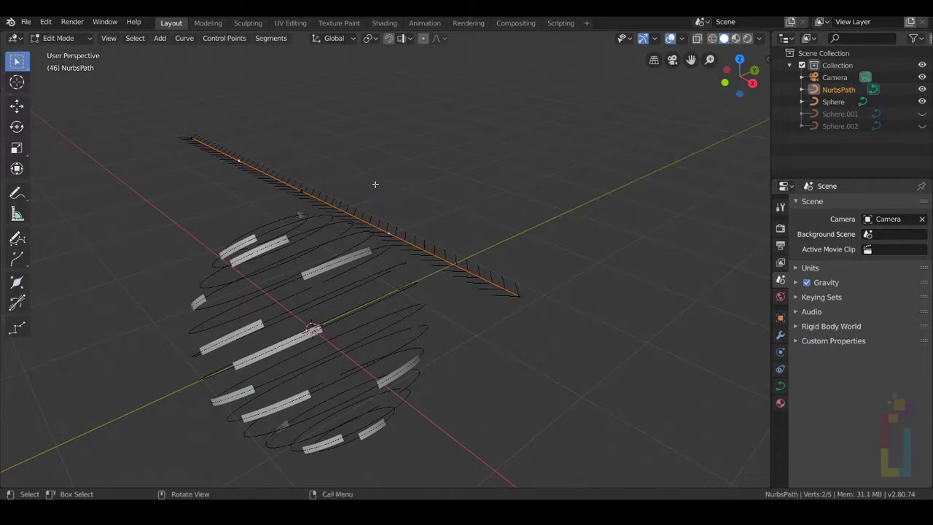
{"action": "key", "text": "x"}
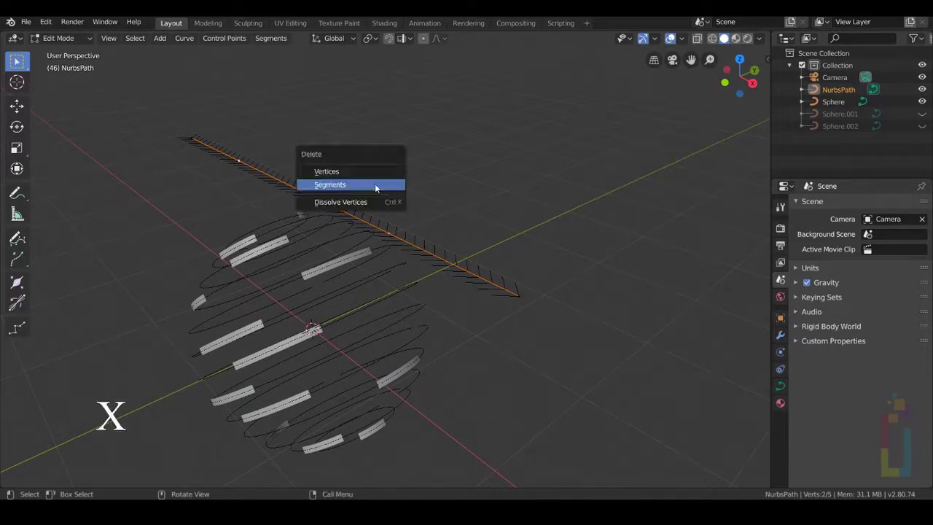
{"action": "left_click", "coordinate": [369, 173]}
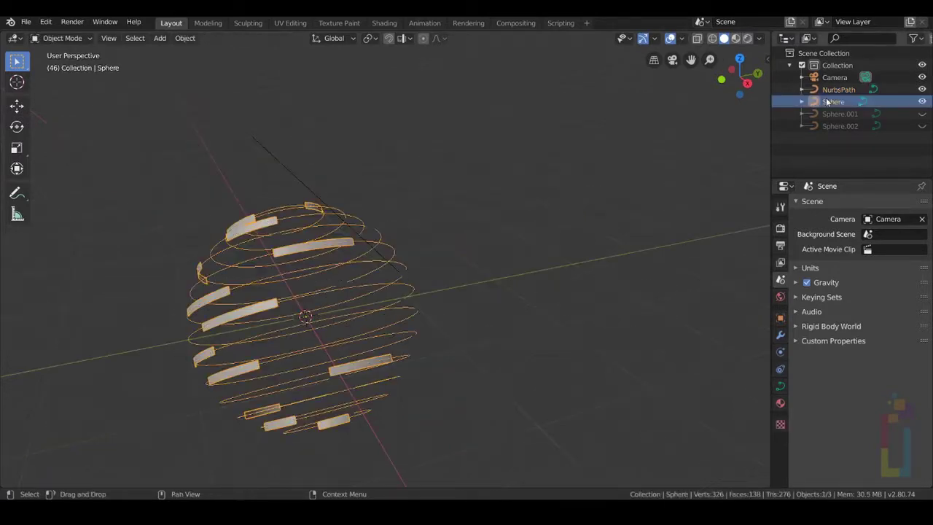
Step: In the Sphere curve's Geometry settings, set NurbsPath as its Taper Object
{"action": "left_click", "coordinate": [780, 386]}
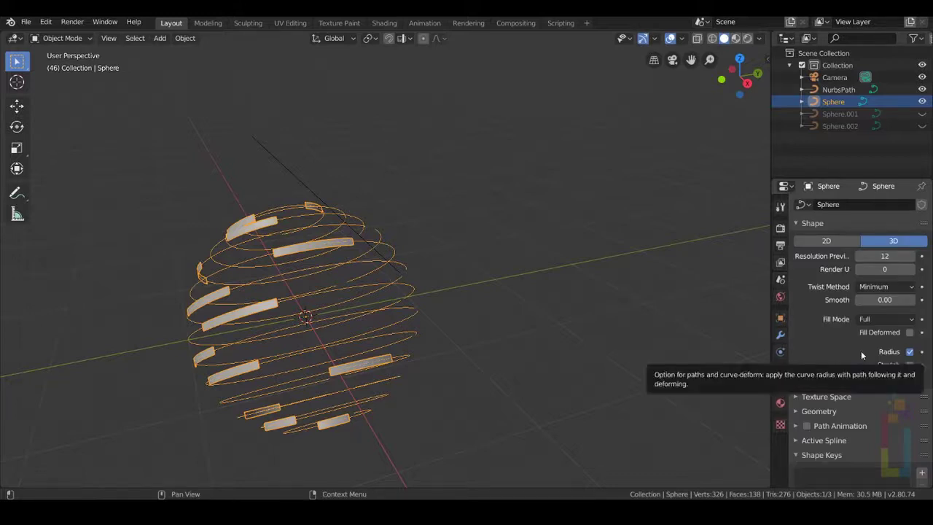
{"action": "left_click", "coordinate": [799, 223]}
{"action": "left_click", "coordinate": [803, 253]}
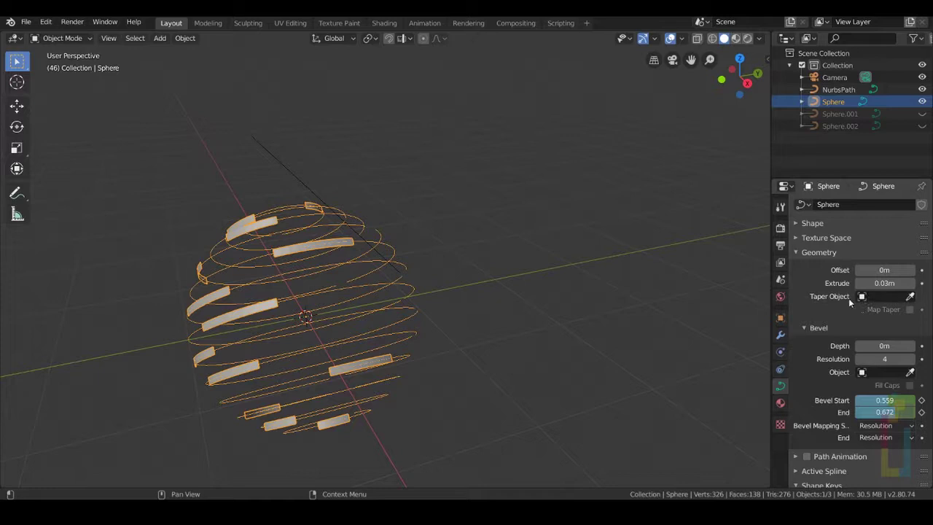
{"action": "left_click", "coordinate": [864, 297]}
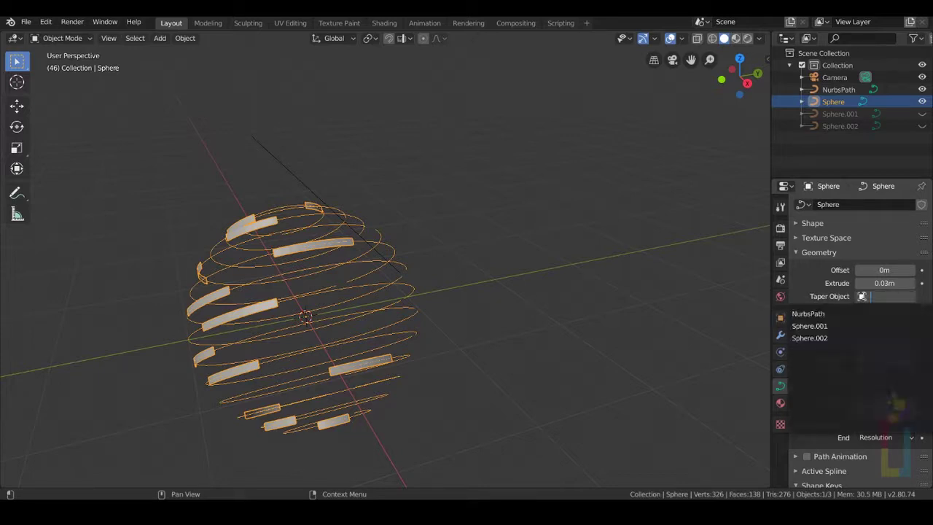
{"action": "left_click", "coordinate": [814, 313]}
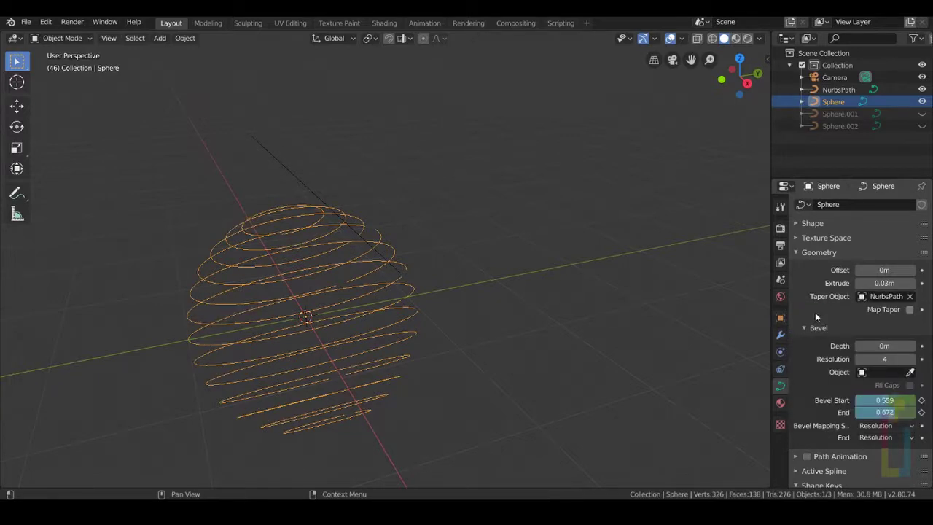
Step: In Edit Mode, move the NurbsPath curve's far end point about -0.137 m along the global Y axis
{"action": "left_click", "coordinate": [828, 90]}
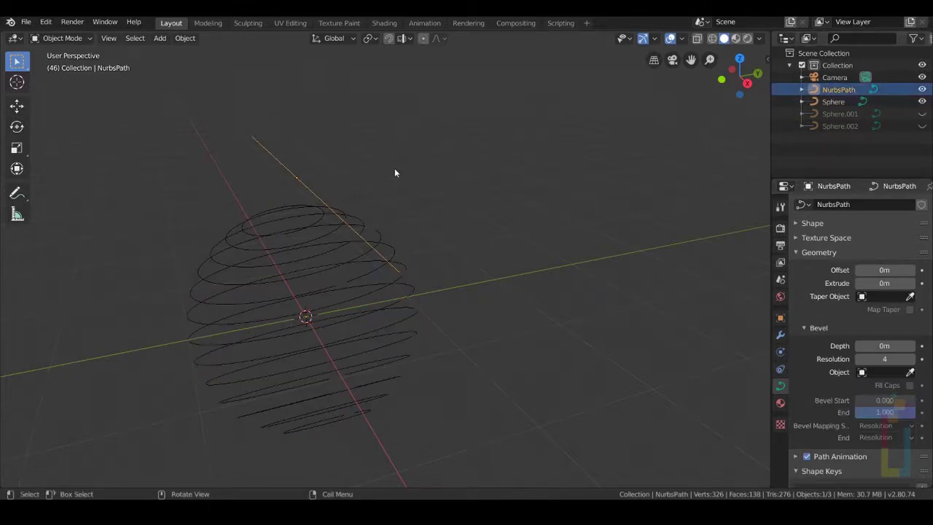
{"action": "key", "text": "Tab"}
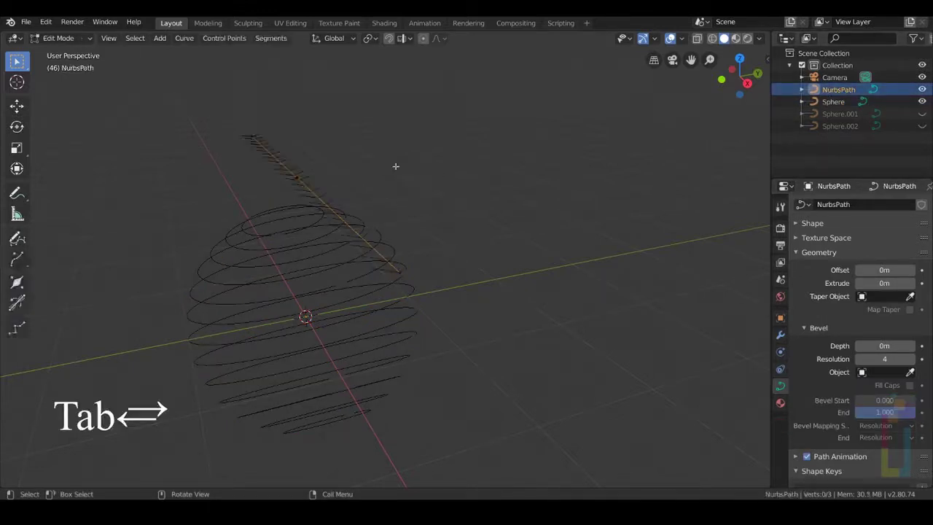
{"action": "left_click", "coordinate": [253, 137]}
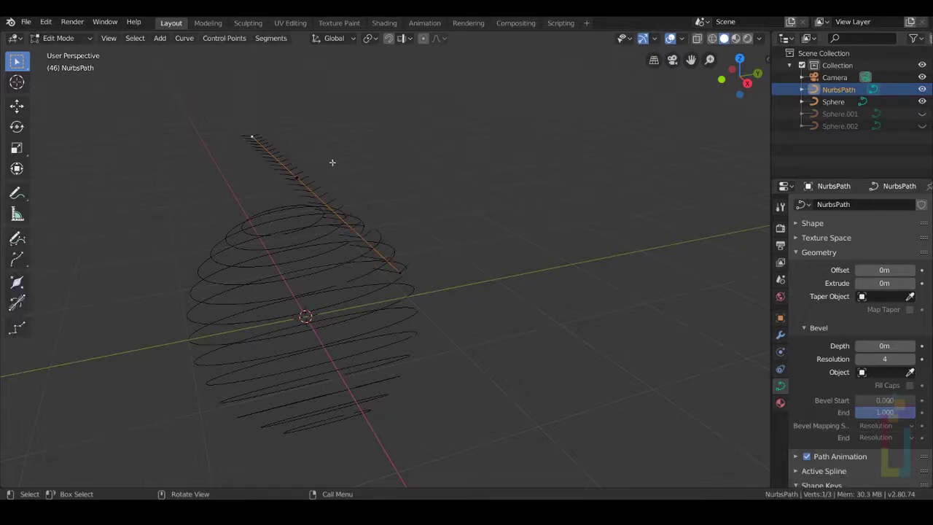
{"action": "key", "text": "g"}
{"action": "key", "text": "y"}
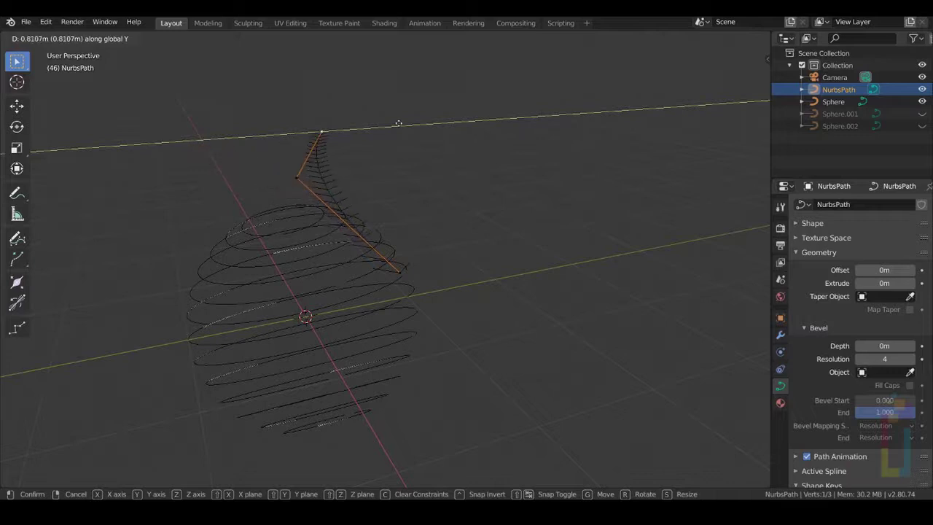
{"action": "left_click", "coordinate": [338, 154]}
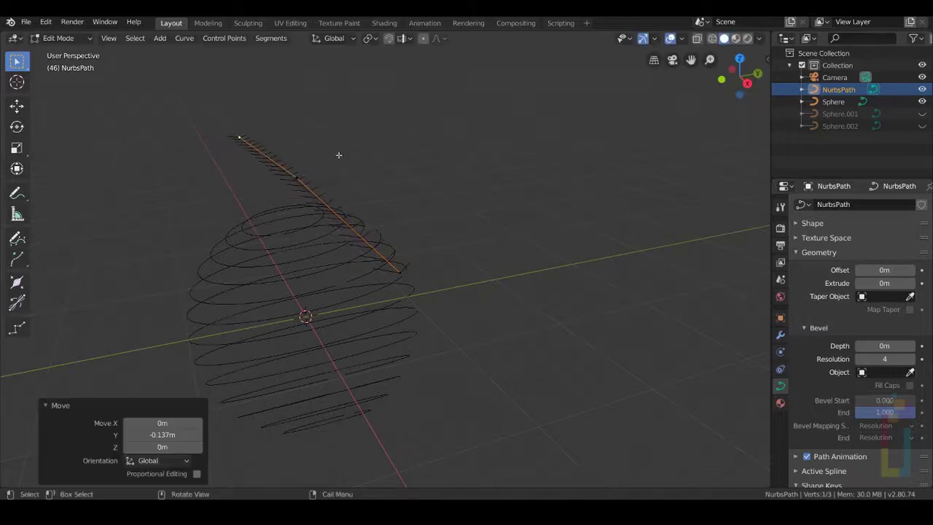
Step: Move the NurbsPath curve's near end point, closest to the sphere, about 1.13 m along global Y
{"action": "left_click", "coordinate": [398, 271]}
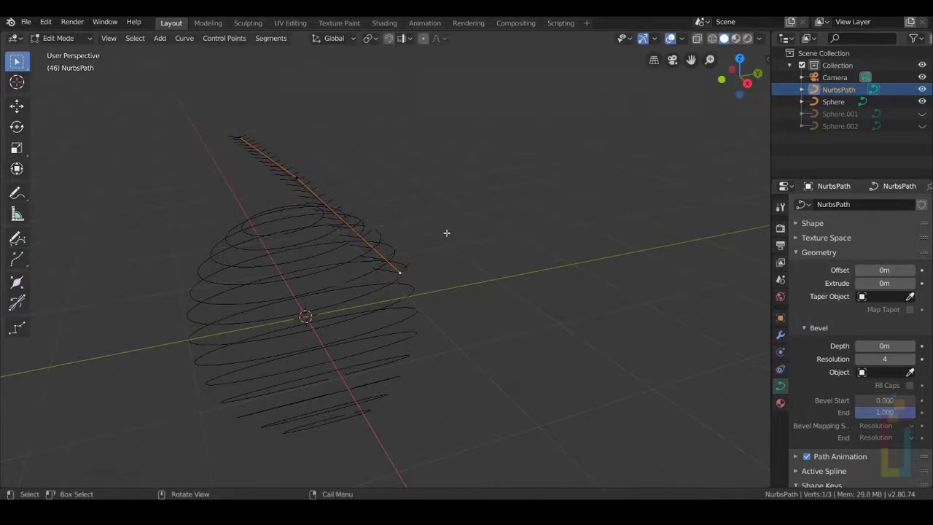
{"action": "key", "text": "g"}
{"action": "key", "text": "y"}
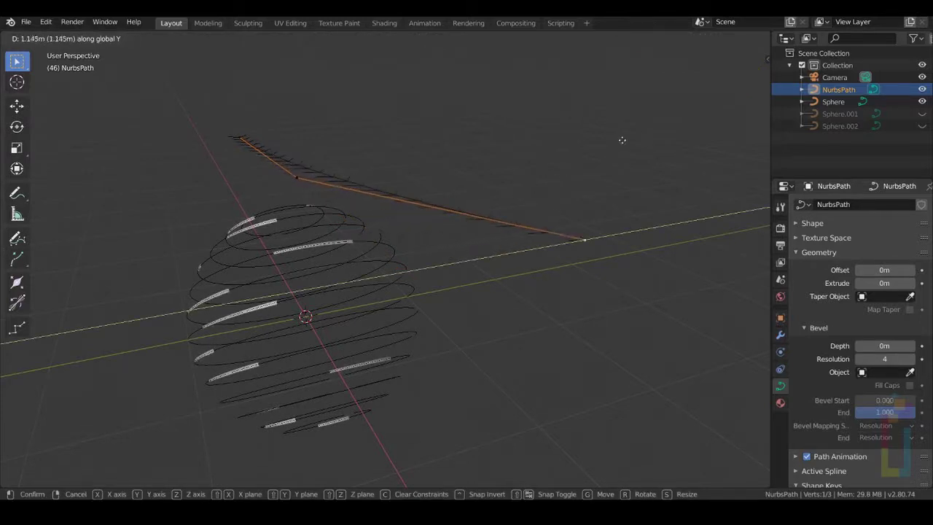
{"action": "left_click", "coordinate": [486, 160]}
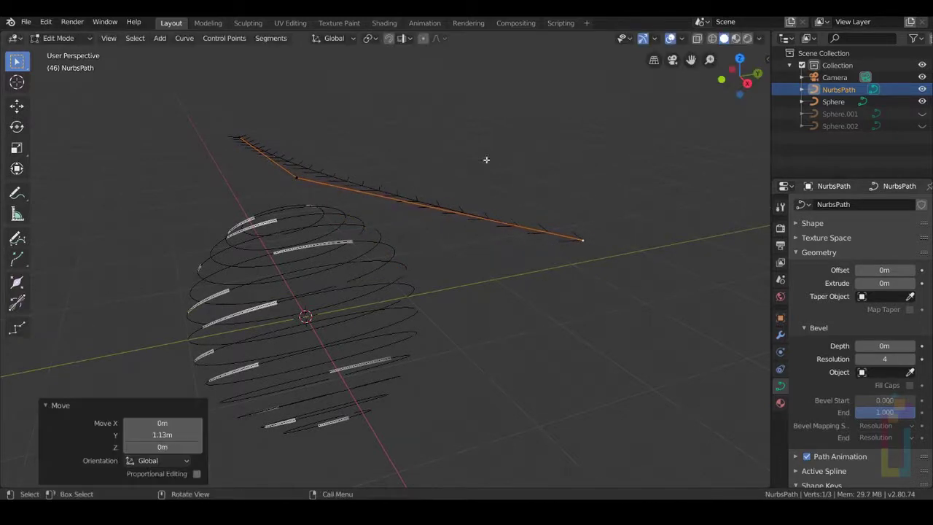
Step: Shift the NurbsPath curve's middle control point slightly in the positive global Y direction
{"action": "left_click", "coordinate": [299, 177]}
{"action": "key", "text": "g"}
{"action": "key", "text": "y"}
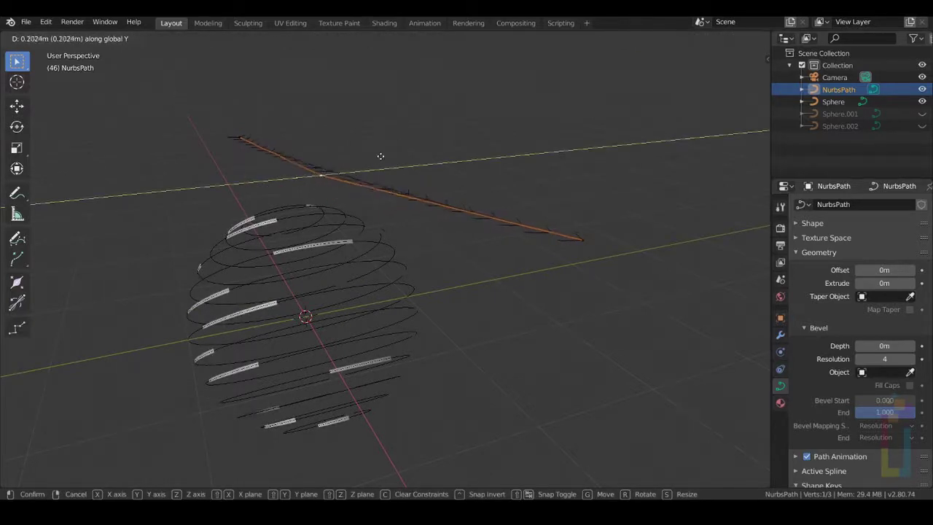
{"action": "left_click", "coordinate": [375, 160]}
Step: Move the NurbsPath curve's far end point another -1.63 m or so along global Y
{"action": "left_click", "coordinate": [240, 136]}
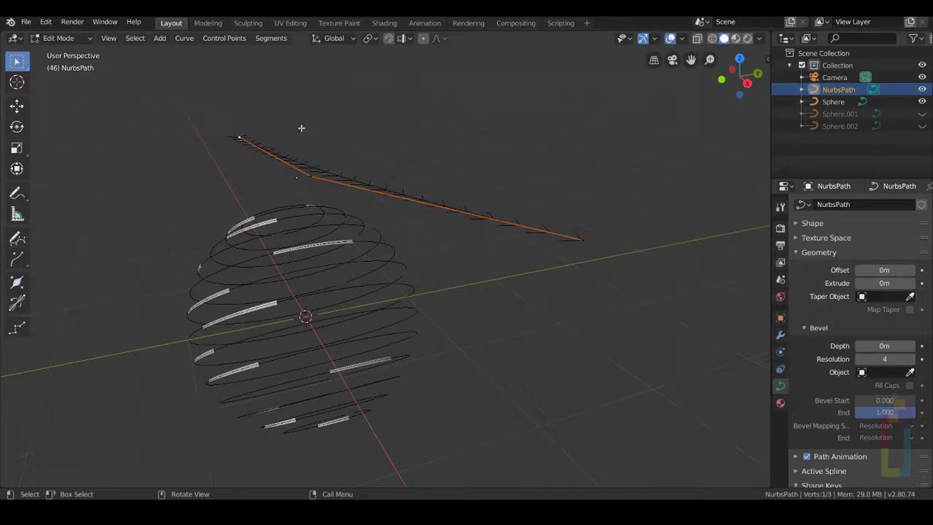
{"action": "key", "text": "g"}
{"action": "key", "text": "y"}
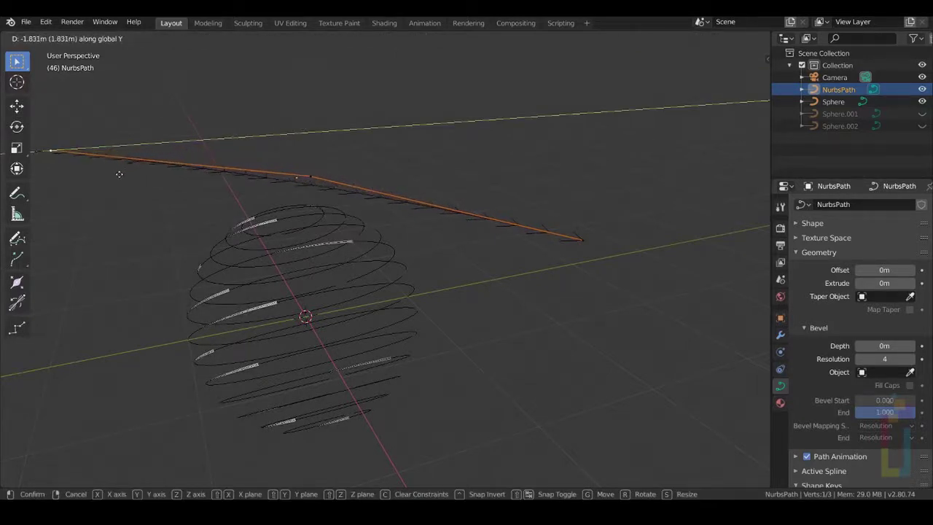
{"action": "left_click", "coordinate": [141, 167]}
Step: Move the NurbsPath curve's near end point about 0.376 m further along global Y
{"action": "middle_click_drag", "start_coordinate": [425, 298], "coordinate": [392, 285]}
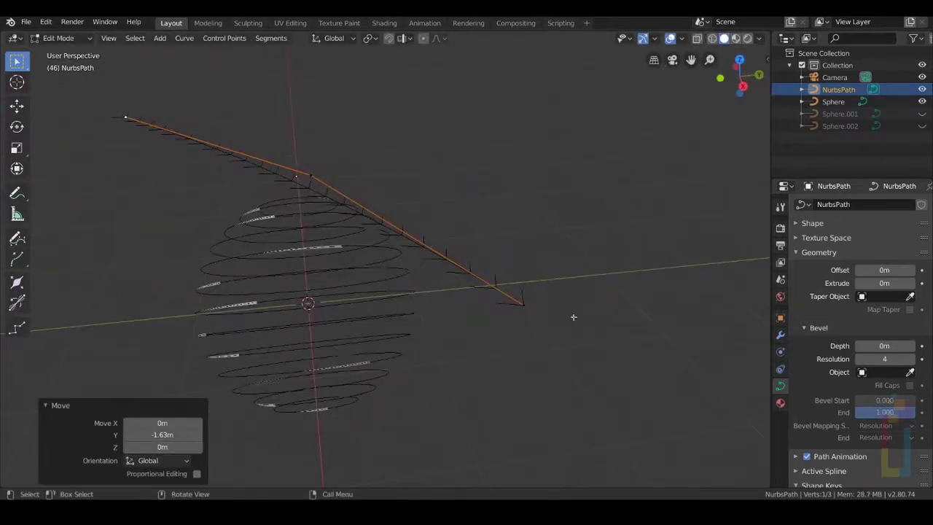
{"action": "left_click", "coordinate": [523, 305]}
{"action": "key", "text": "g"}
{"action": "key", "text": "y"}
{"action": "left_click", "coordinate": [441, 115]}
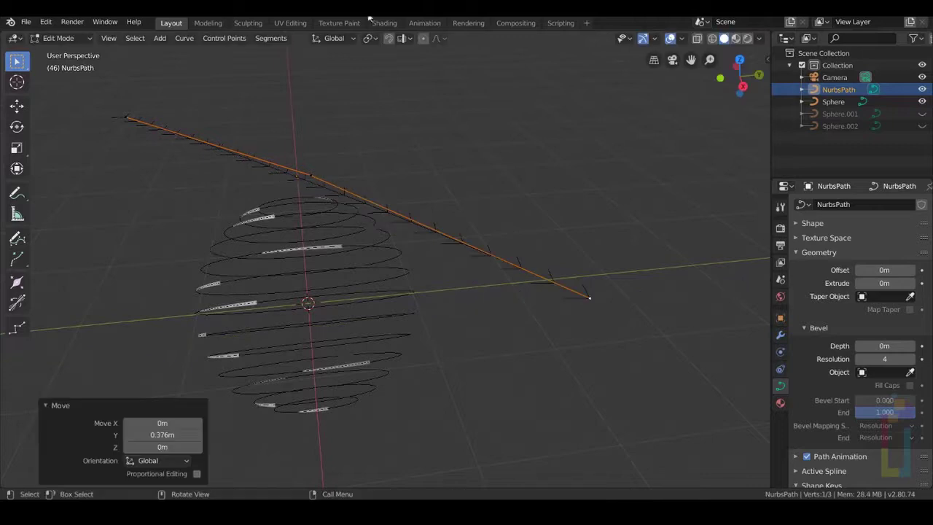
Step: Switch to the Animation workspace and make Sphere.001 and Sphere.002 visible in the viewport again
{"action": "left_click", "coordinate": [431, 24]}
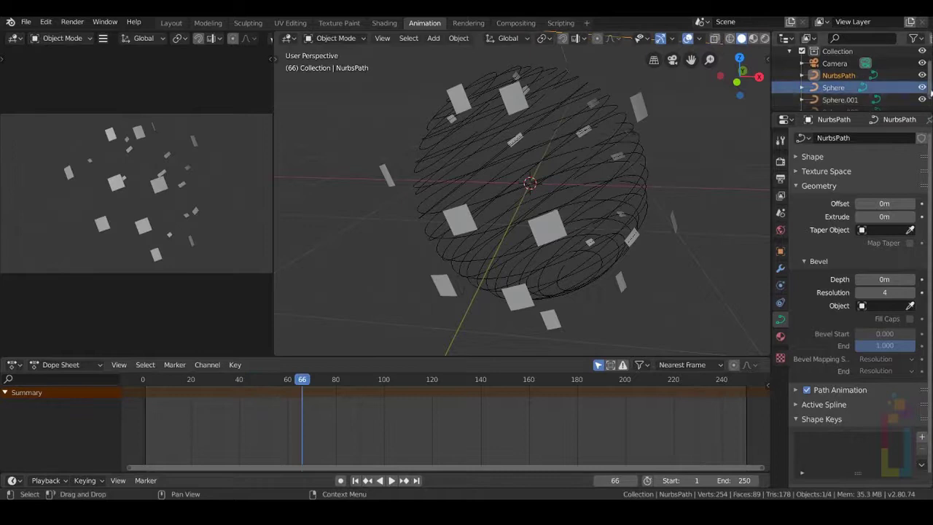
{"action": "scroll", "coordinate": [927, 106], "scroll_direction": "down", "scroll_amount": 1}
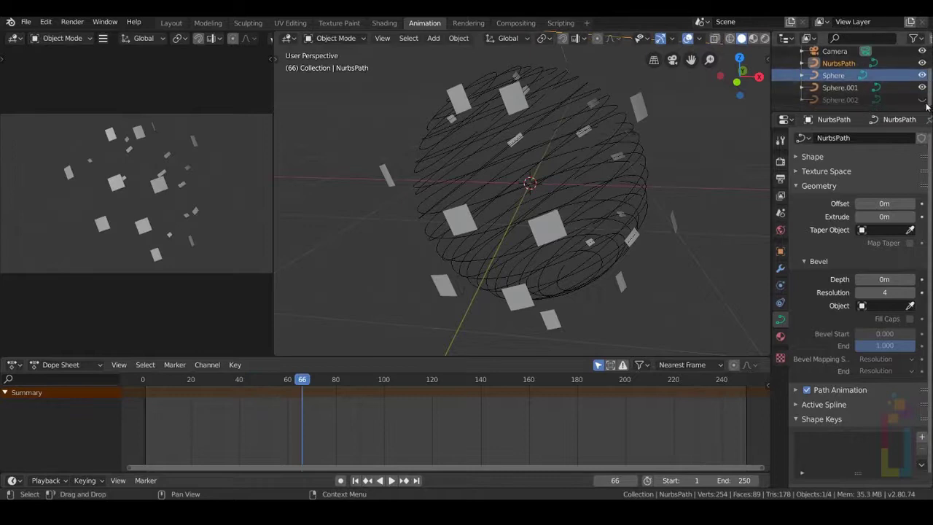
{"action": "left_click", "coordinate": [922, 100]}
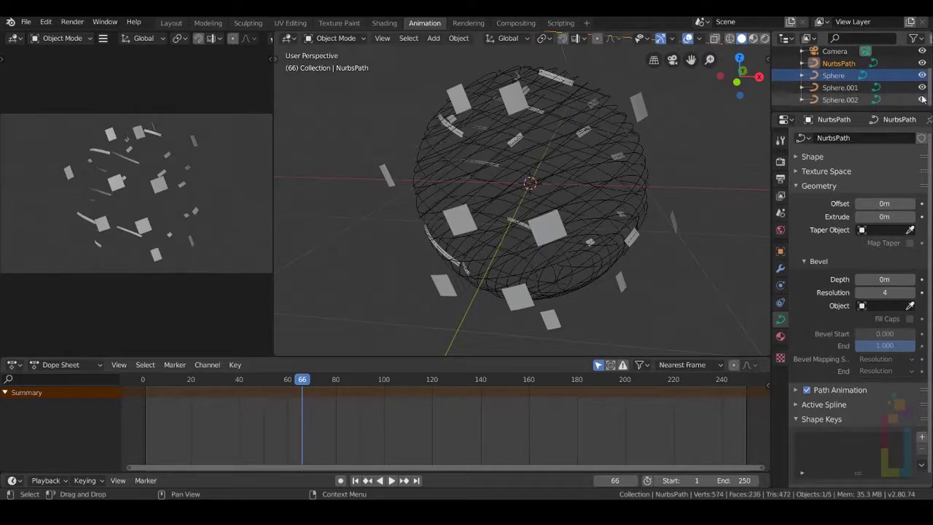
Step: Play the animation from the first frame to review the tapered strips, and stop playback
{"action": "left_click", "coordinate": [356, 481]}
{"action": "left_click", "coordinate": [391, 481]}
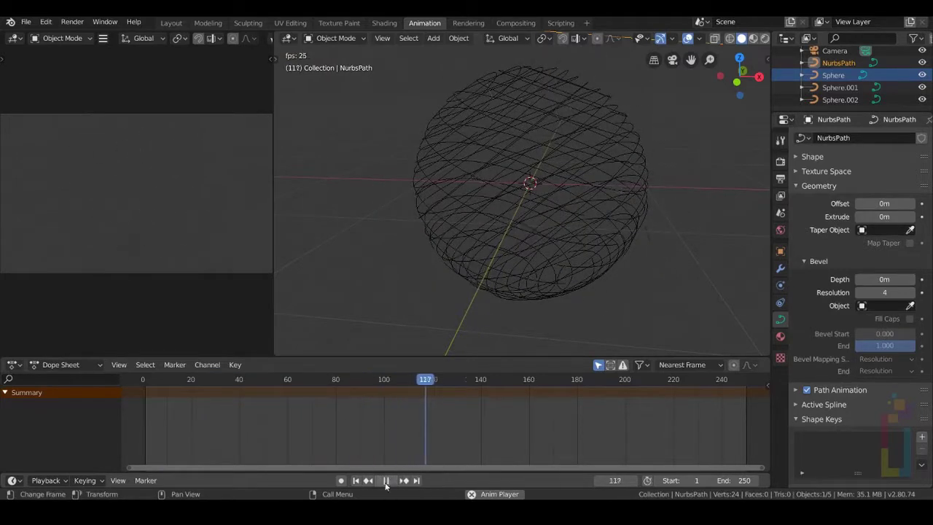
{"action": "key", "text": "Escape"}
Step: Add a cube mesh at the world origin in the centre of the sphere curves
{"action": "left_click", "coordinate": [496, 175]}
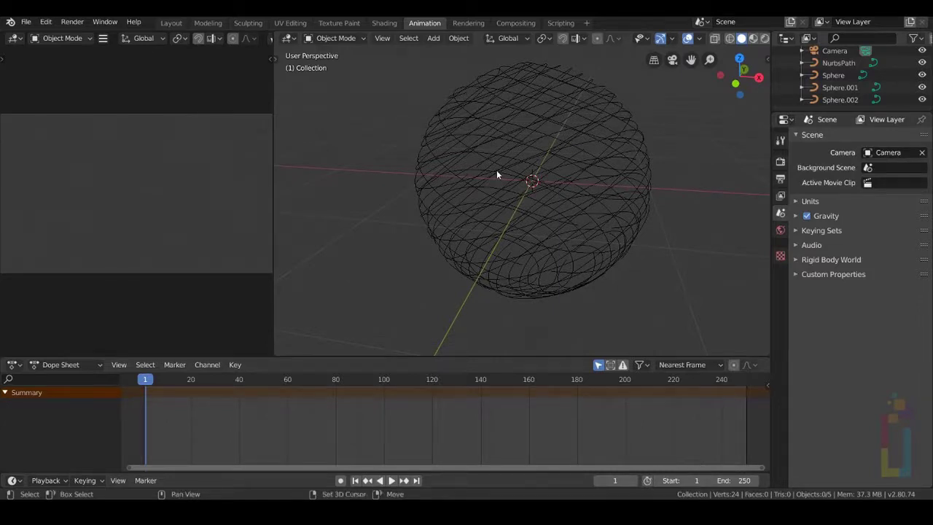
{"action": "key", "text": "shift+a"}
{"action": "mouse_move", "coordinate": [494, 171]}
{"action": "left_click", "coordinate": [551, 183]}
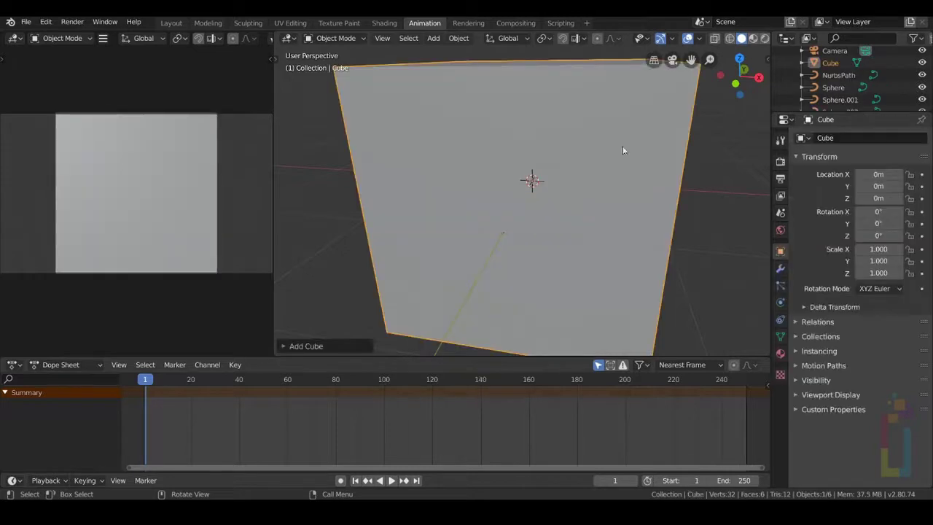
Step: In Edit Mode, scale the cube's geometry down uniformly to about a quarter of its size and view it through the camera
{"action": "key", "text": "Tab"}
{"action": "key", "text": "s"}
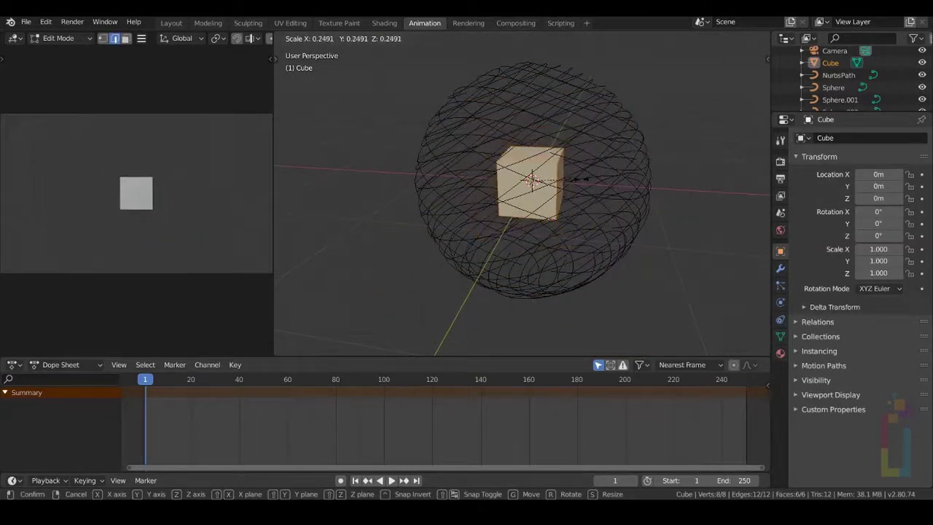
{"action": "left_click", "coordinate": [586, 176]}
{"action": "key", "text": "Tab"}
{"action": "key", "text": "KP_0"}
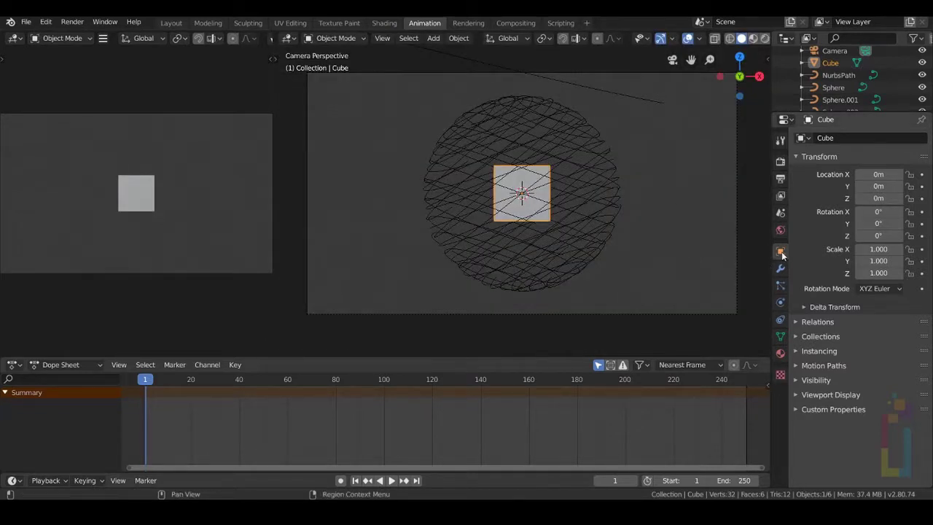
Step: Keyframe the cube's Z rotation at 0° on frame 1 and at 360° on frame 100
{"action": "left_click", "coordinate": [922, 236]}
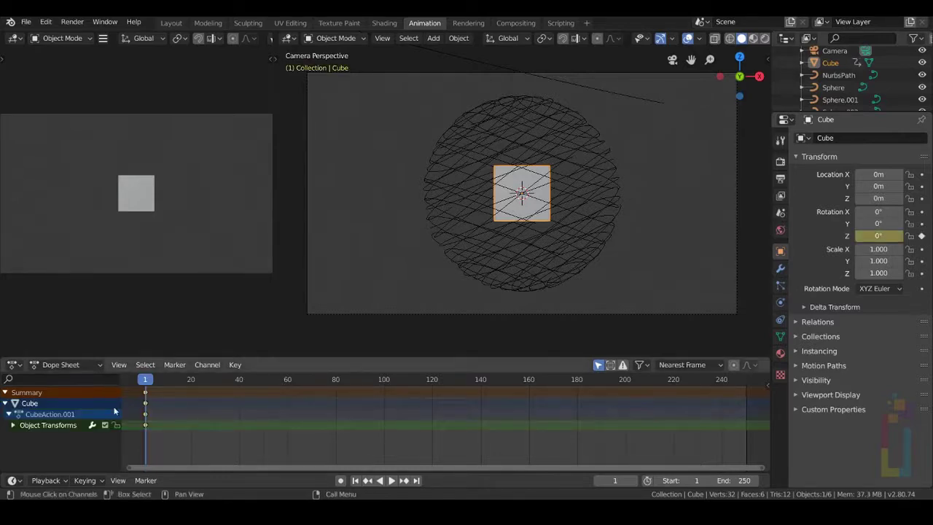
{"action": "left_click_drag", "start_coordinate": [147, 384], "coordinate": [384, 378]}
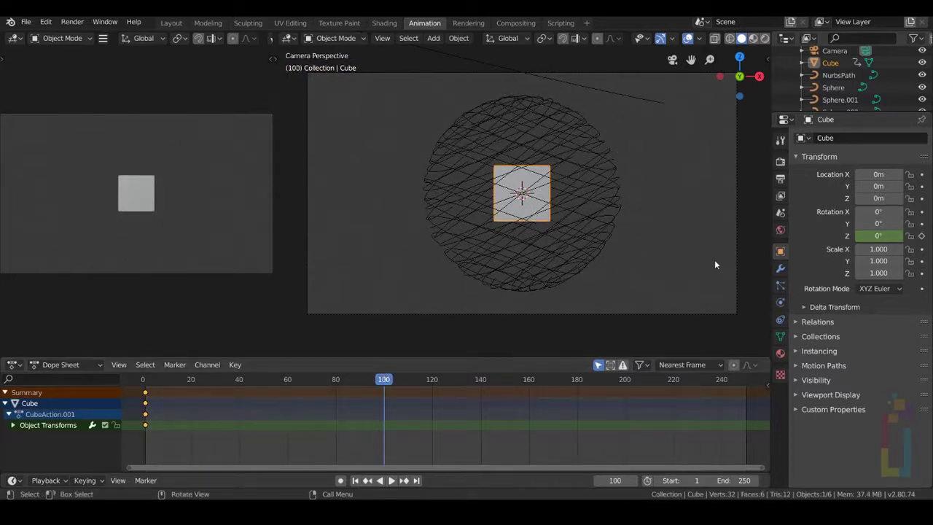
{"action": "left_click", "coordinate": [882, 237]}
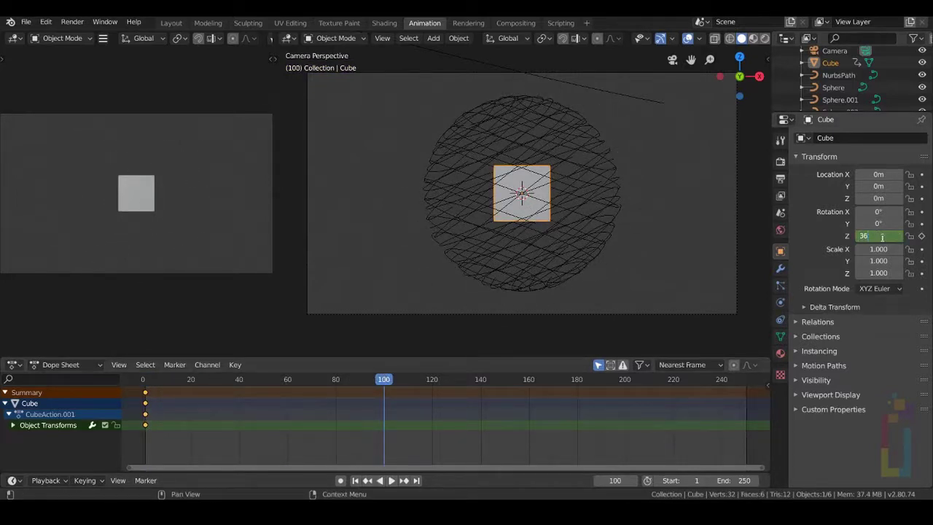
{"action": "key", "text": "Return"}
{"action": "left_click", "coordinate": [921, 236]}
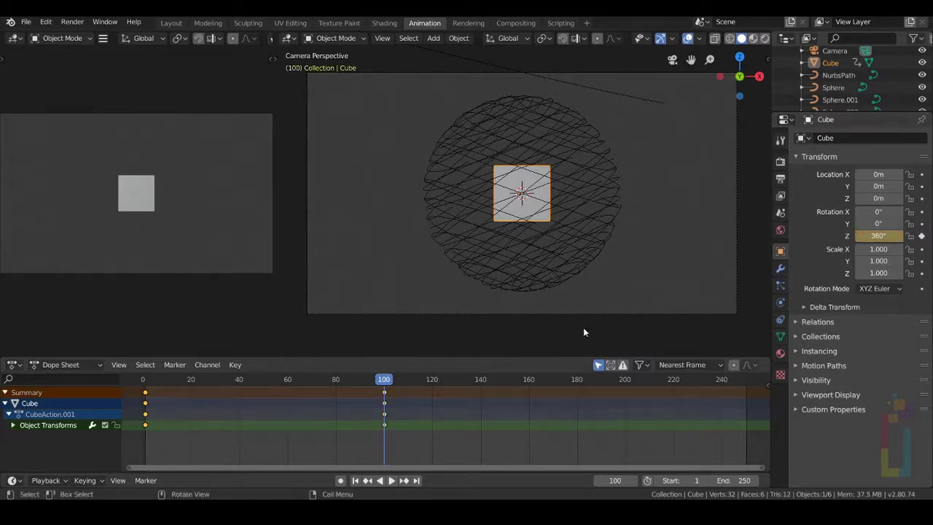
Step: Set the interpolation mode of the cube's rotation keyframes to Linear
{"action": "right_click", "coordinate": [261, 408]}
{"action": "mouse_move", "coordinate": [261, 409]}
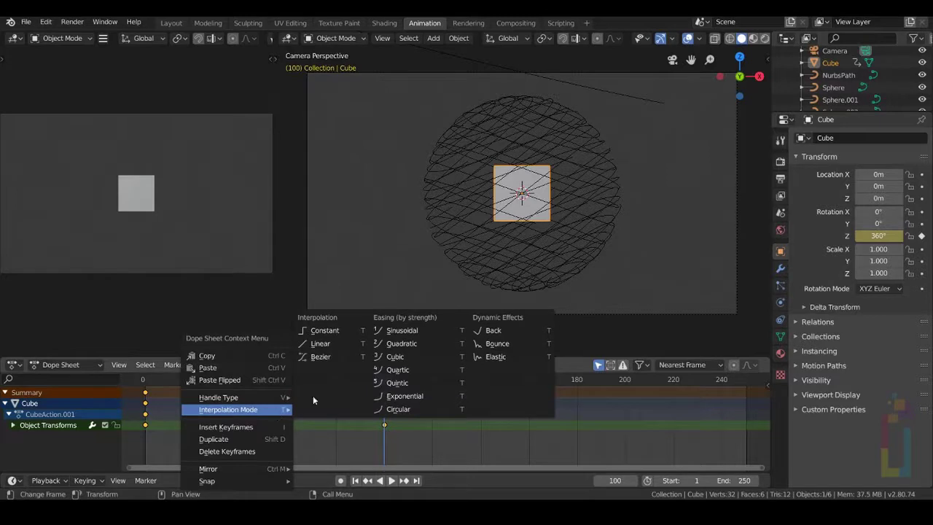
{"action": "left_click", "coordinate": [324, 349]}
Step: Play the animation from the first frame to check the cube's spin, and stop playback
{"action": "left_click", "coordinate": [355, 480]}
{"action": "left_click", "coordinate": [389, 480]}
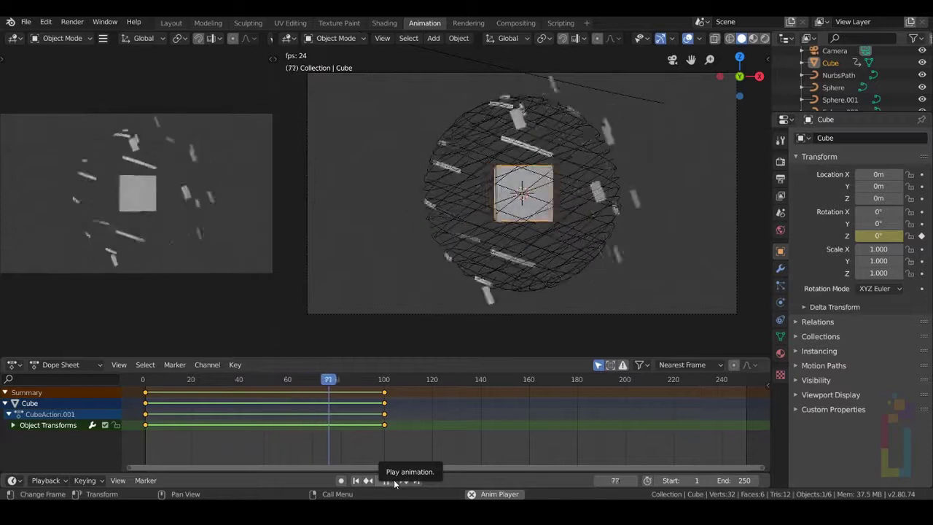
{"action": "left_click", "coordinate": [393, 479]}
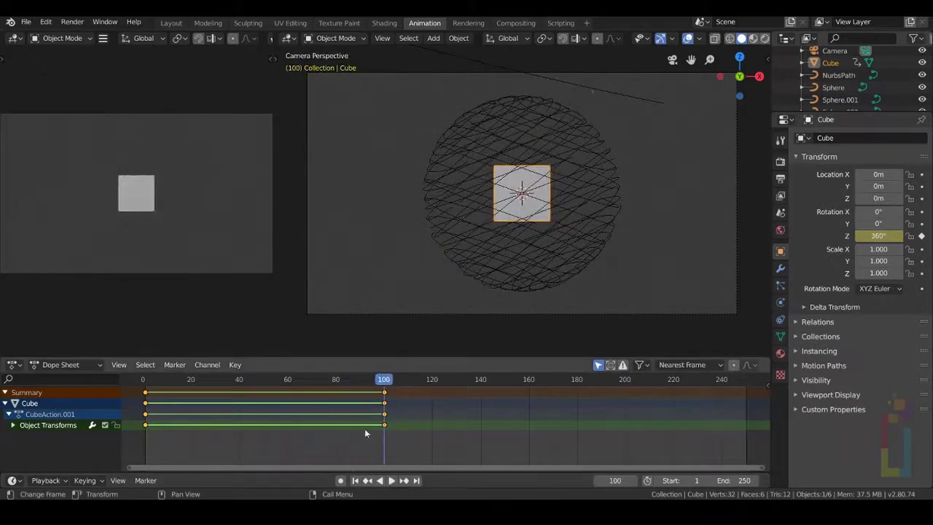
Step: Keyframe the cube's X and Y rotation at 0° on frame 100 and go back to frame 20
{"action": "left_click", "coordinate": [922, 212]}
{"action": "left_click", "coordinate": [922, 224]}
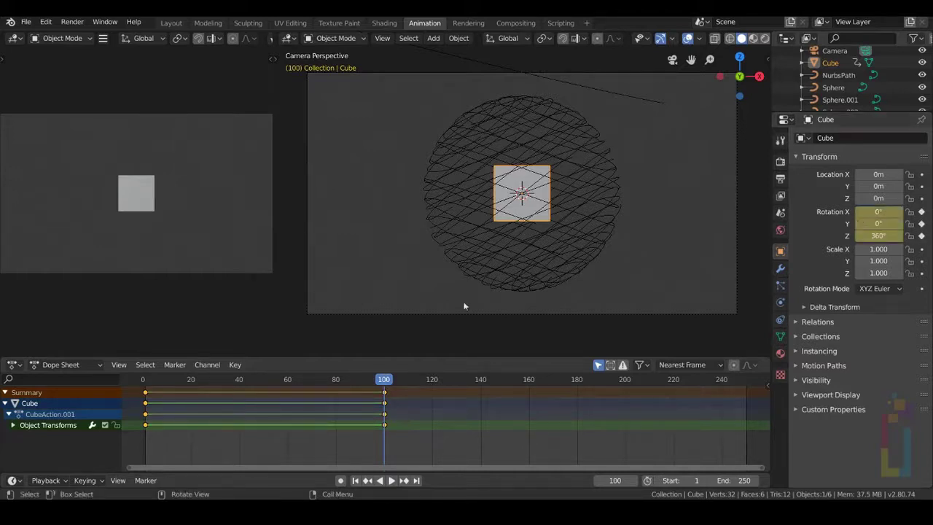
{"action": "key", "text": "shift+ctrl+space"}
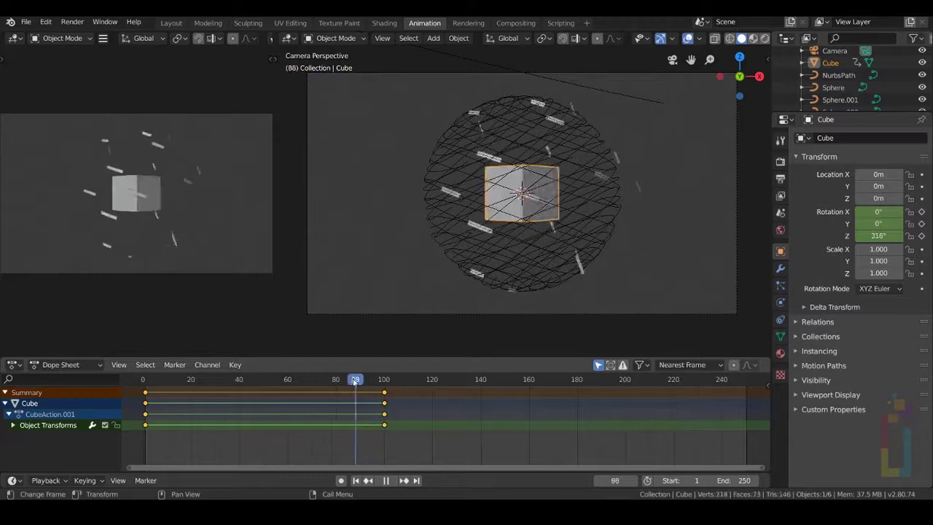
{"action": "left_click_drag", "start_coordinate": [242, 390], "coordinate": [192, 387]}
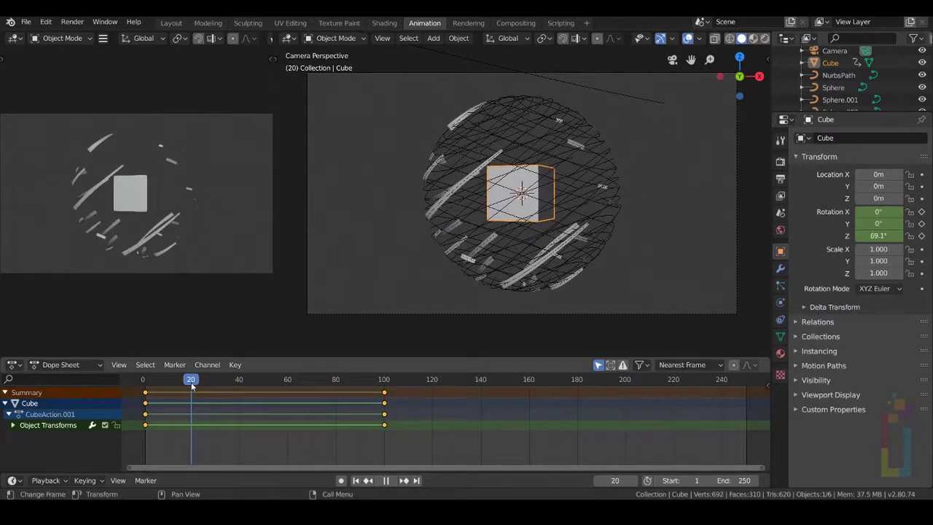
{"action": "key", "text": "shift+ctrl+space"}
Step: Rotate the cube about -19° around the global Y axis at frame 20 and keyframe its X and Y rotation
{"action": "middle_click_drag", "start_coordinate": [510, 204], "coordinate": [563, 170]}
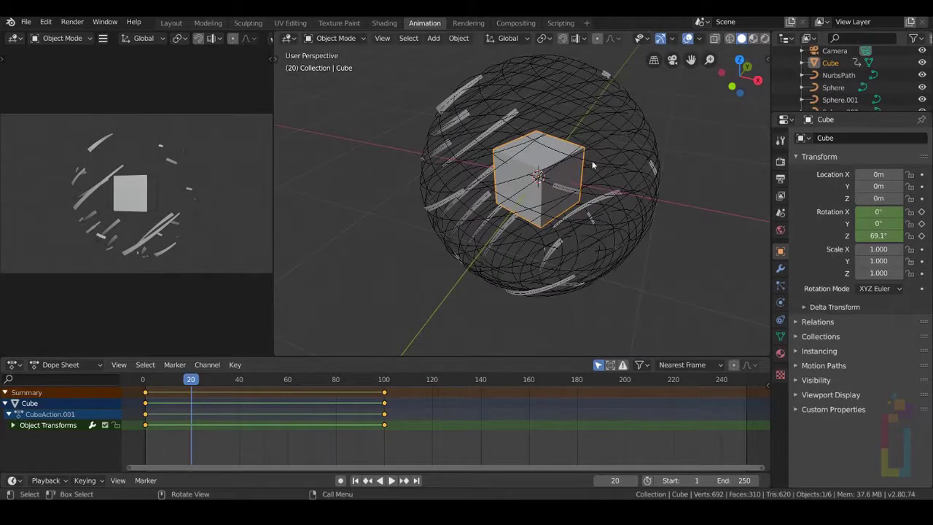
{"action": "key", "text": "r"}
{"action": "key", "text": "r"}
{"action": "key", "text": "y"}
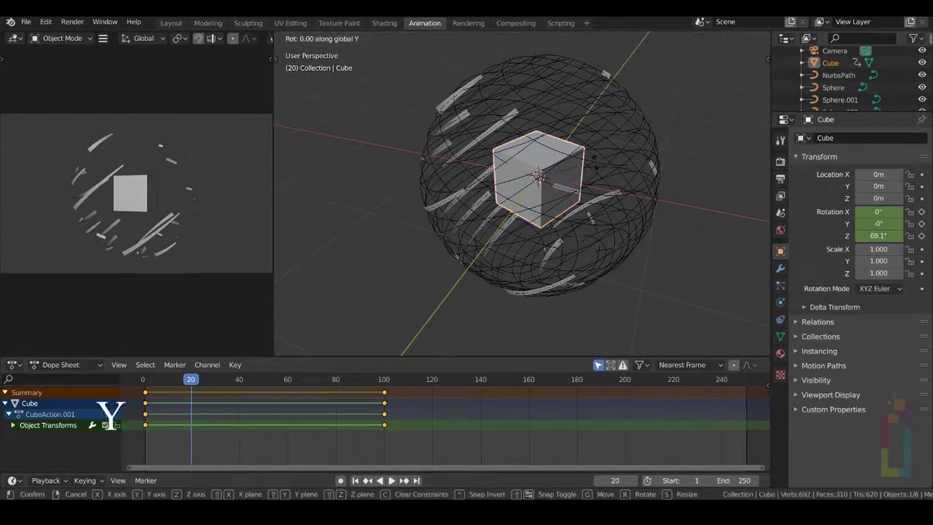
{"action": "key", "text": "y"}
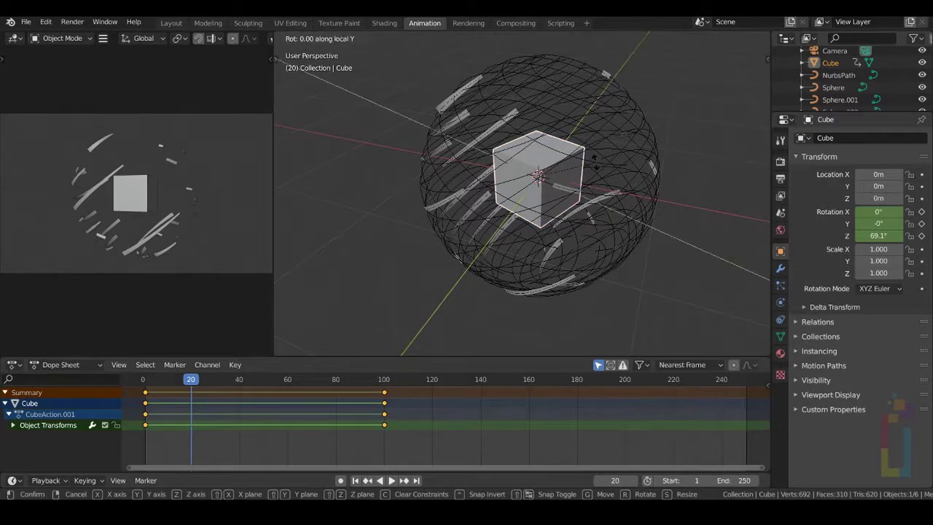
{"action": "key", "text": "y"}
{"action": "key", "text": "y"}
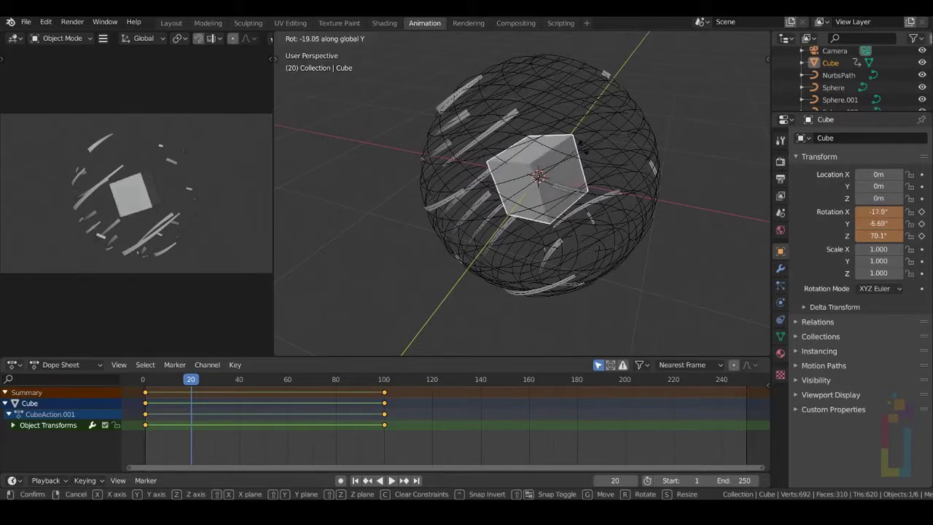
{"action": "key", "text": "Return"}
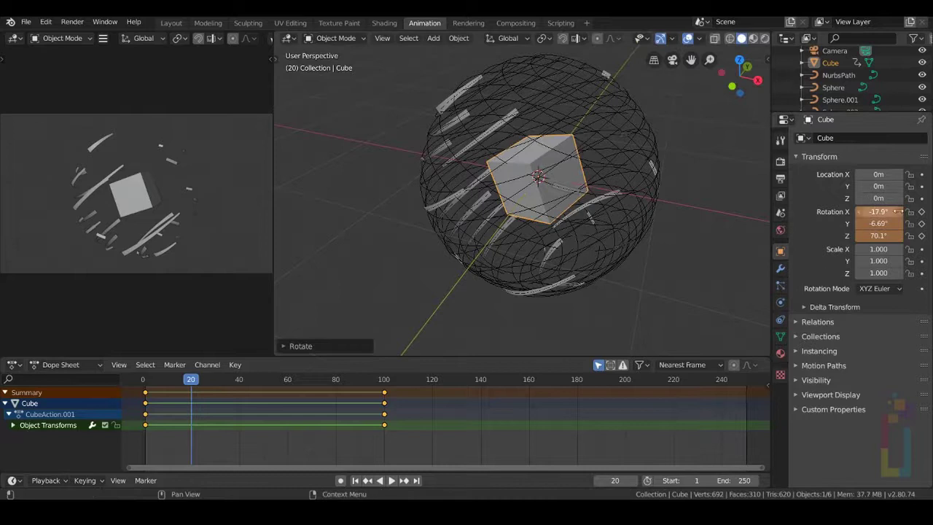
{"action": "left_click", "coordinate": [921, 211]}
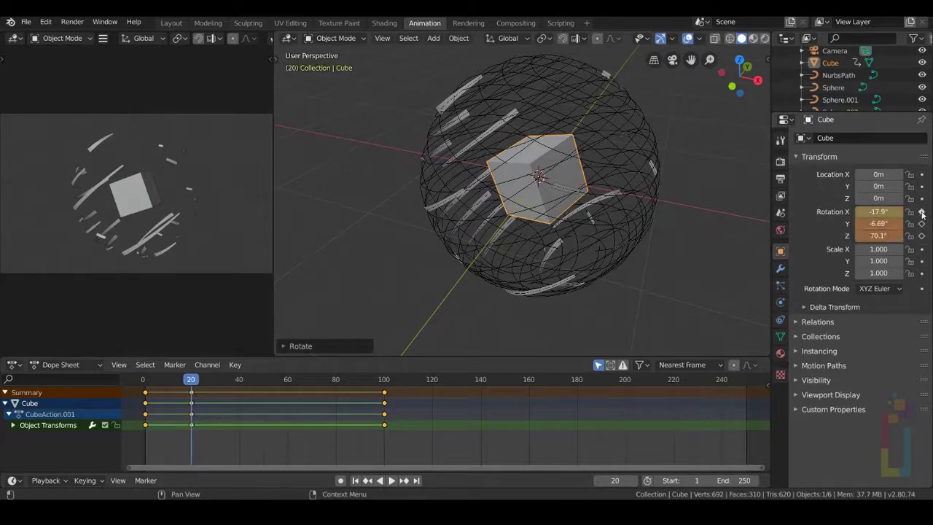
{"action": "left_click", "coordinate": [921, 224]}
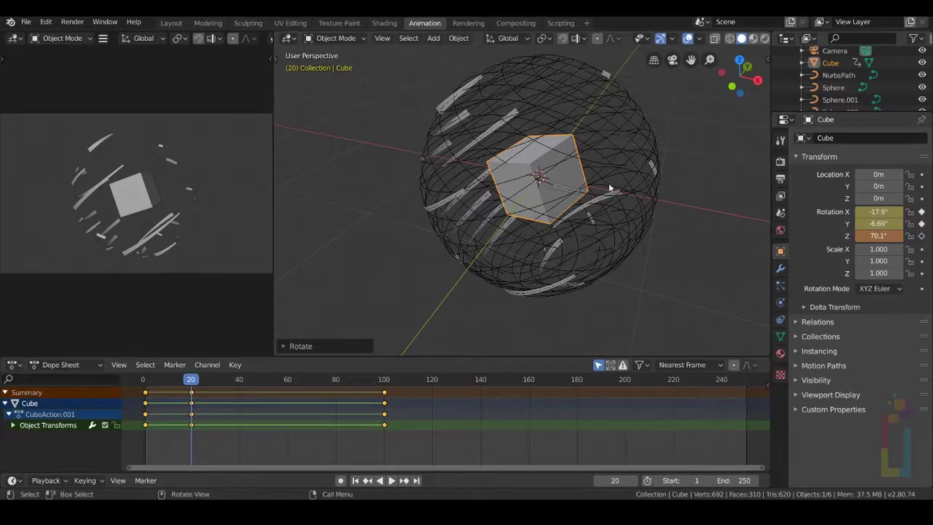
Step: Play the animation from the first frame in camera view to check the cube's tilting spin, and stop playback
{"action": "key", "text": "KP_0"}
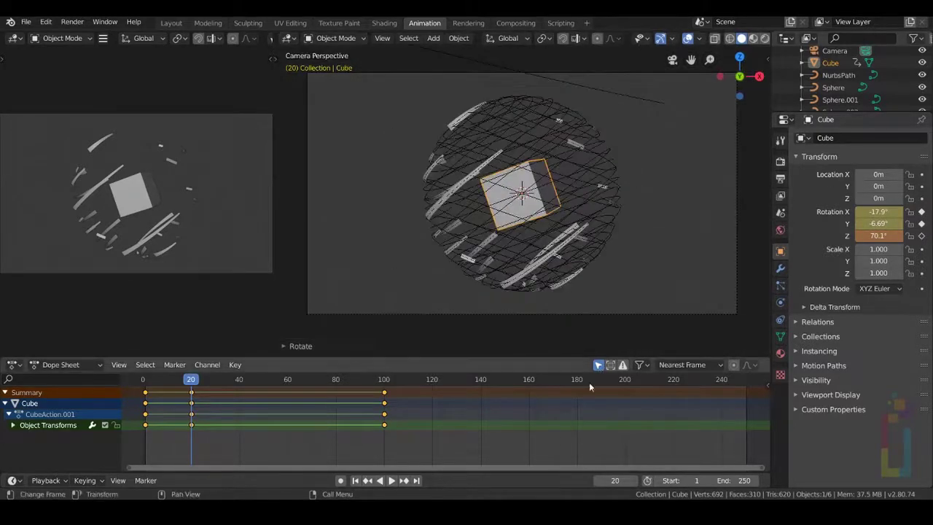
{"action": "left_click", "coordinate": [355, 480]}
{"action": "left_click", "coordinate": [391, 480]}
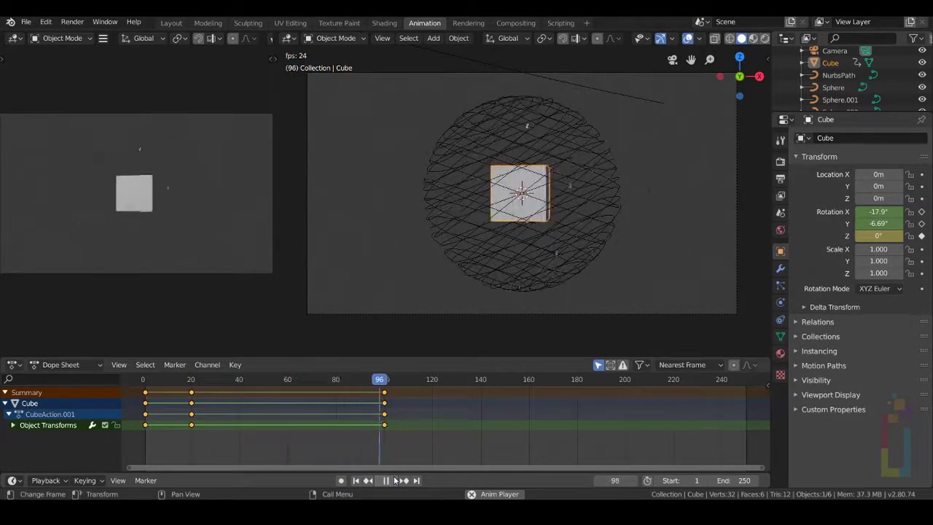
{"action": "left_click", "coordinate": [384, 480]}
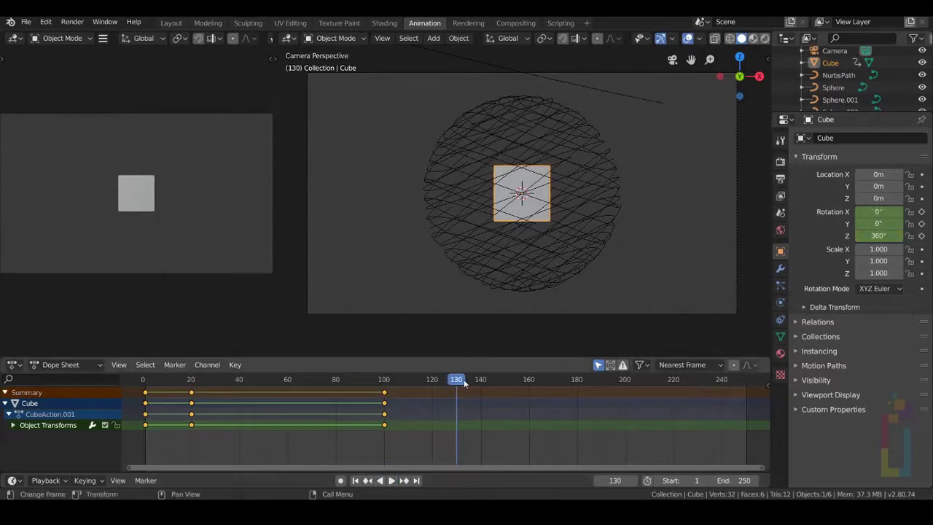
Step: Set the cube's X, Y and Z scale to 0 on frame 1 and keyframe all three values
{"action": "left_click_drag", "start_coordinate": [459, 381], "coordinate": [144, 414]}
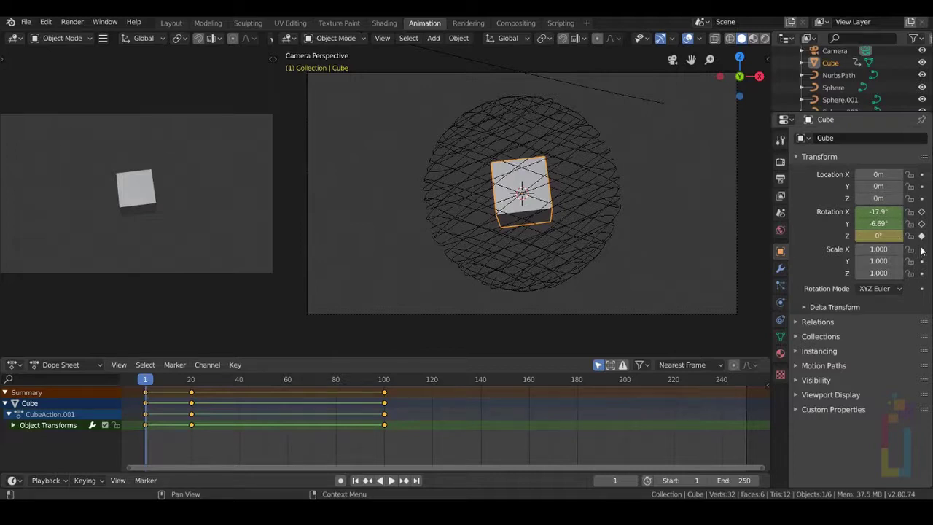
{"action": "left_click_drag", "start_coordinate": [878, 249], "coordinate": [876, 248]}
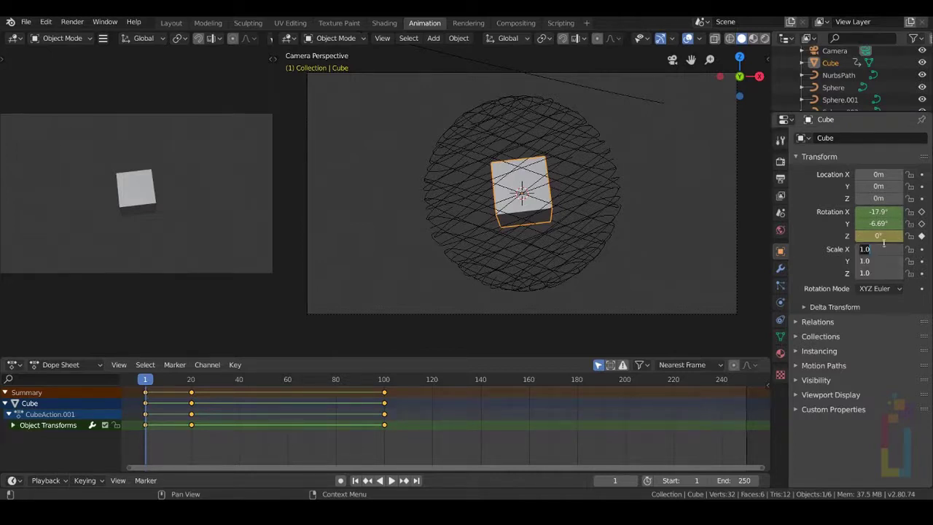
{"action": "type", "text": "0"}
{"action": "key", "text": "Return"}
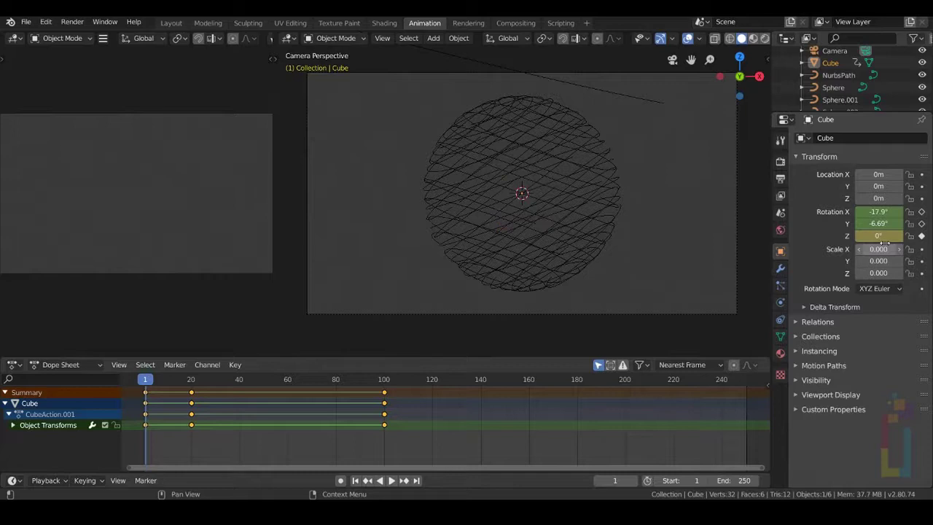
{"action": "left_click", "coordinate": [921, 249]}
{"action": "left_click", "coordinate": [921, 260]}
{"action": "left_click", "coordinate": [921, 272]}
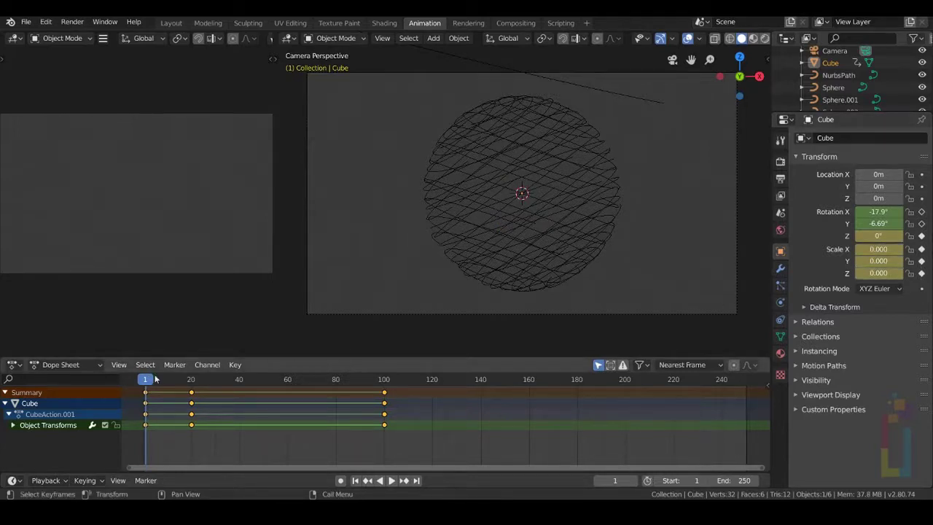
Step: Advance to frame 35, set the cube's X, Y and Z scale to 1 and keyframe all three values
{"action": "key", "text": "space"}
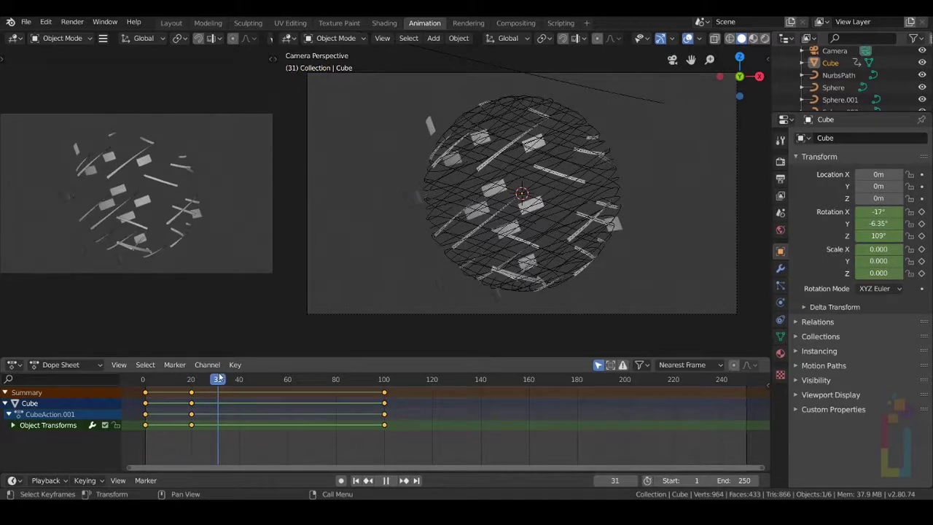
{"action": "key", "text": "space"}
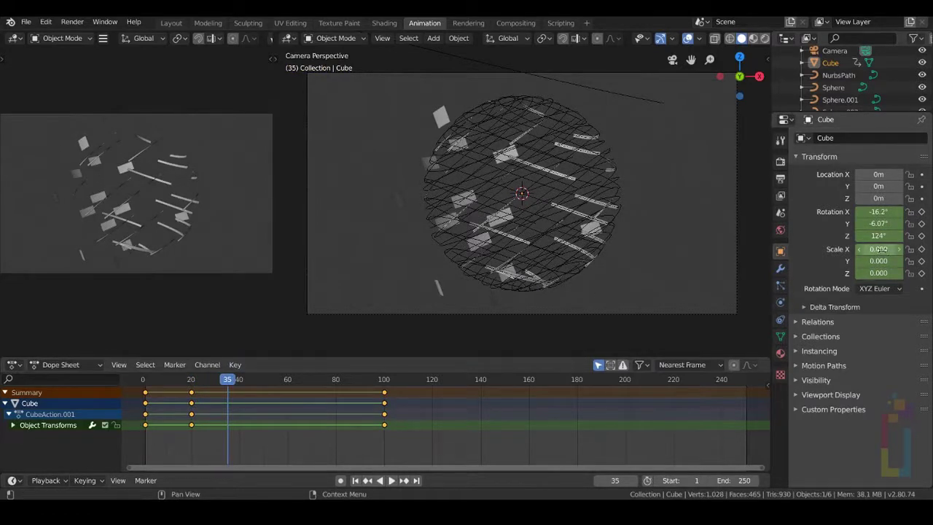
{"action": "left_click_drag", "start_coordinate": [880, 249], "coordinate": [880, 272]}
{"action": "type", "text": "1"}
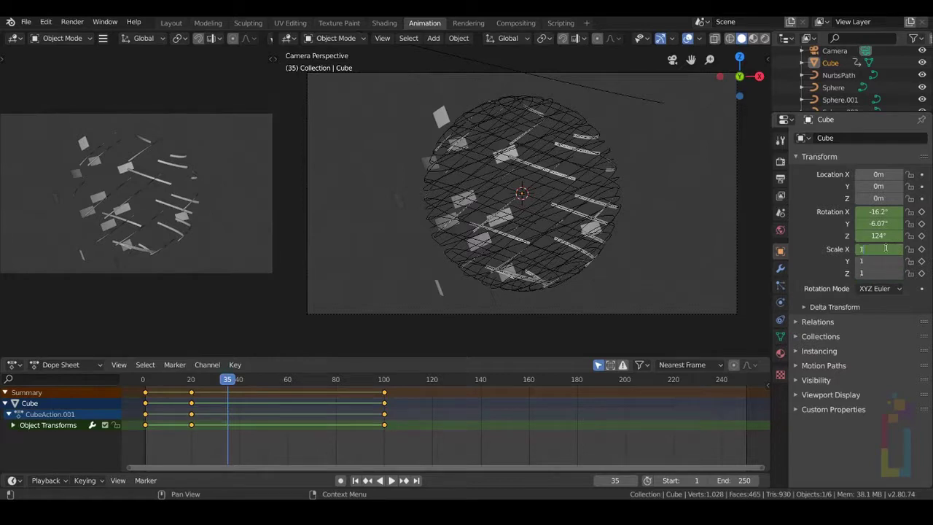
{"action": "key", "text": "Return"}
{"action": "left_click", "coordinate": [922, 249]}
{"action": "left_click", "coordinate": [922, 261]}
{"action": "left_click", "coordinate": [922, 273]}
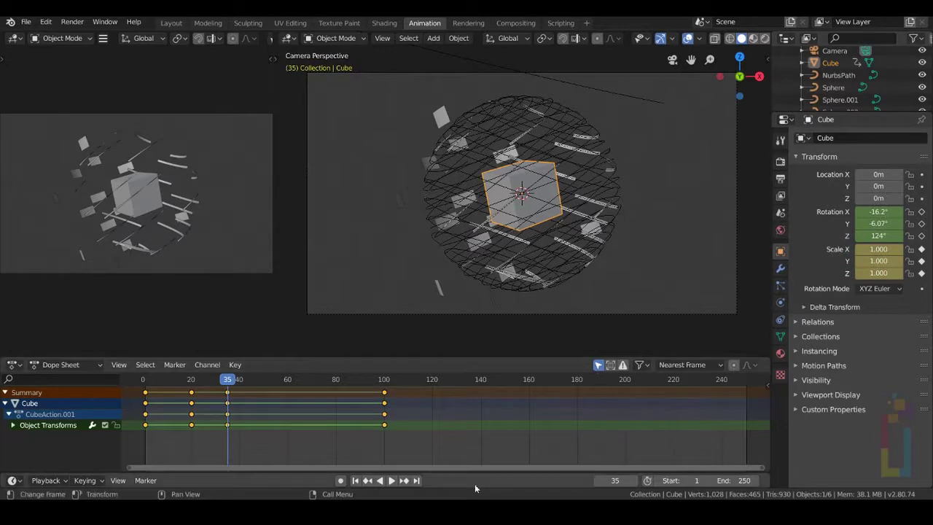
Step: Play the animation to check how the cube scales up, stop playback and go to frame 100
{"action": "left_click", "coordinate": [391, 480]}
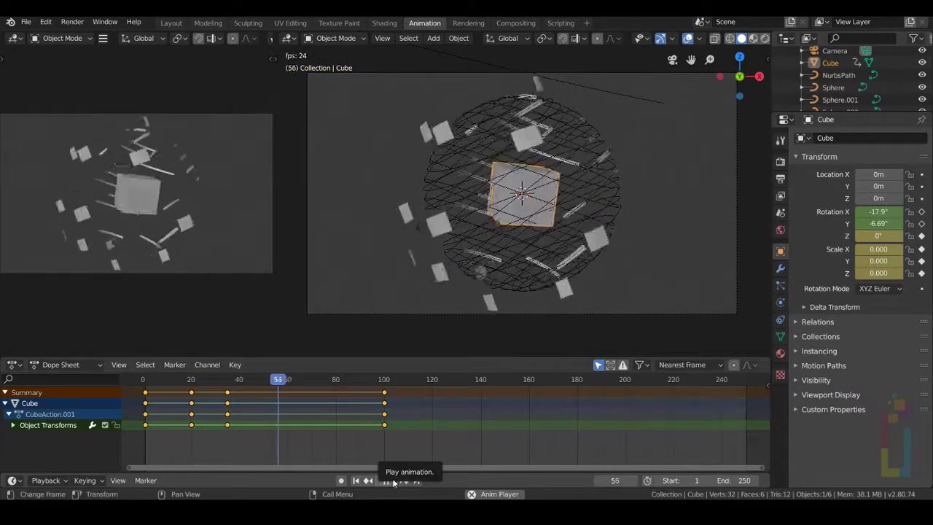
{"action": "left_click", "coordinate": [389, 480]}
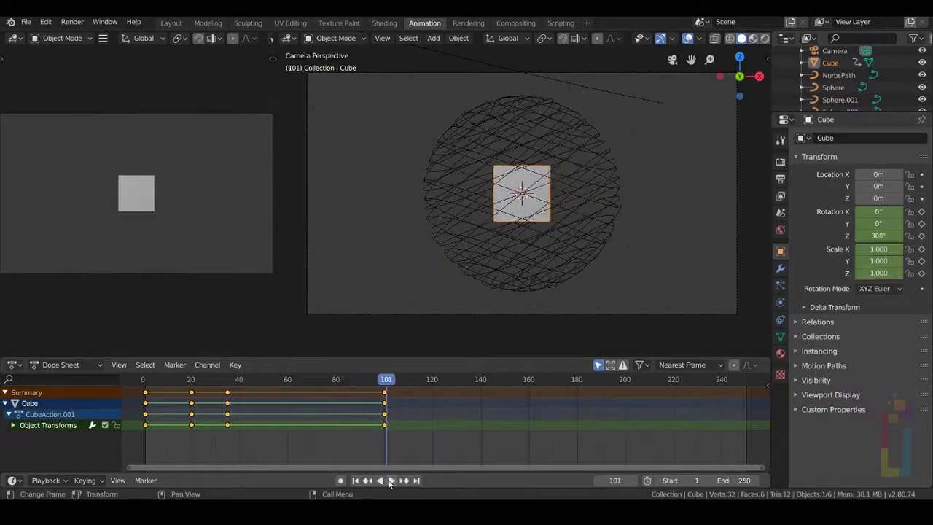
{"action": "key", "text": "Left"}
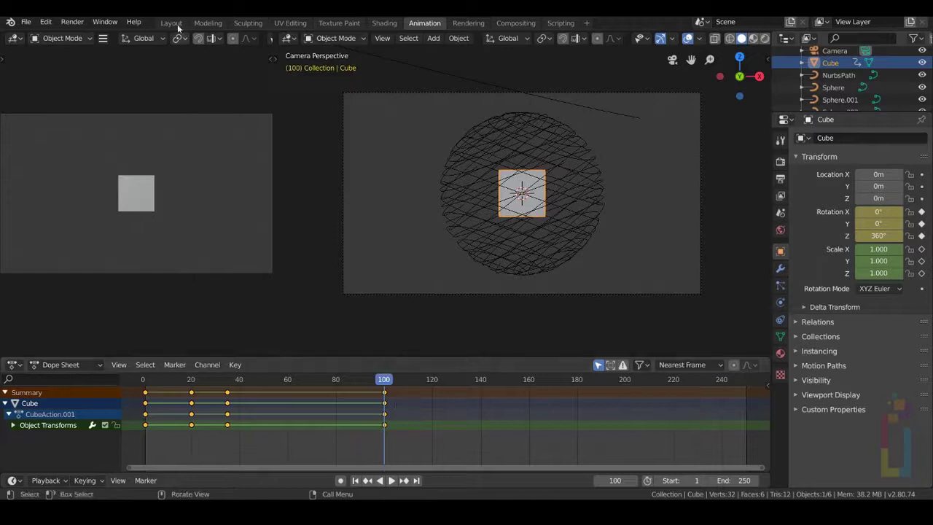
Step: In the Layout workspace, add a mesh circle with 5 vertices, rotated 90° around X
{"action": "left_click", "coordinate": [169, 23]}
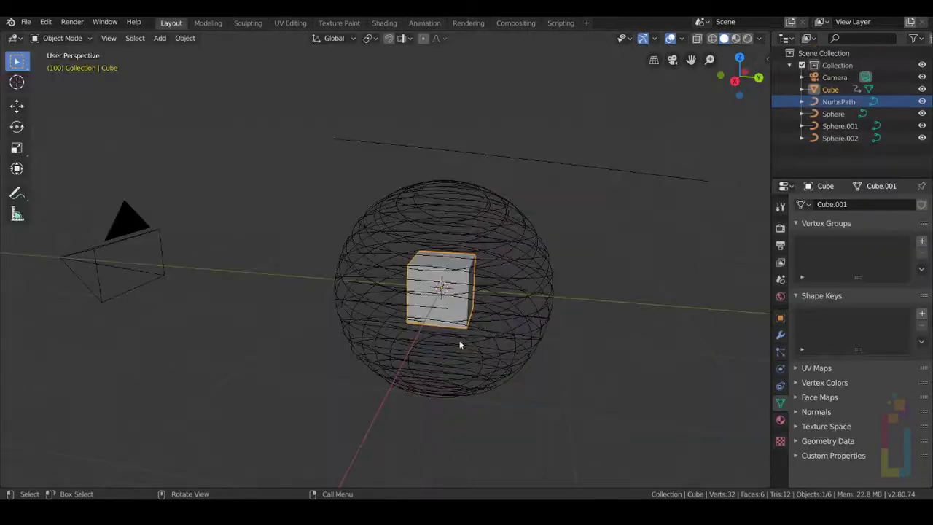
{"action": "key", "text": "shift+a"}
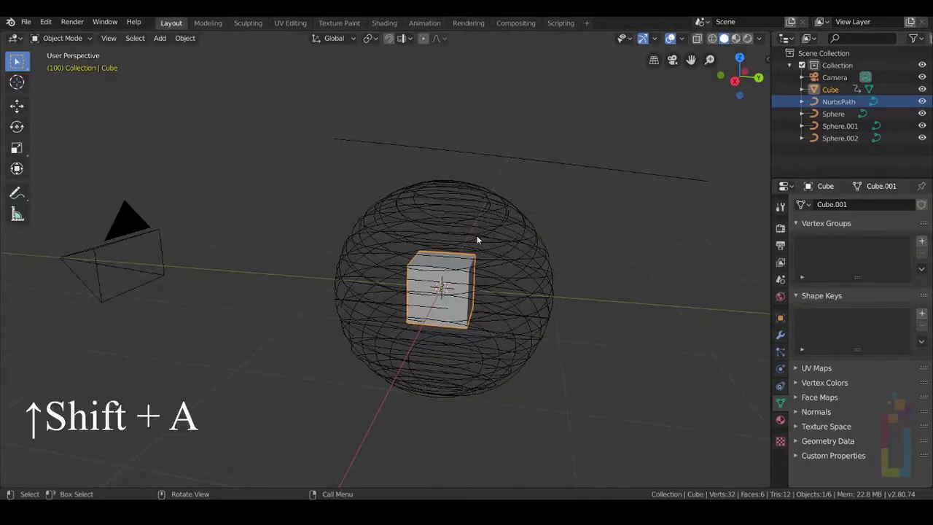
{"action": "mouse_move", "coordinate": [477, 238]}
{"action": "left_click", "coordinate": [535, 260]}
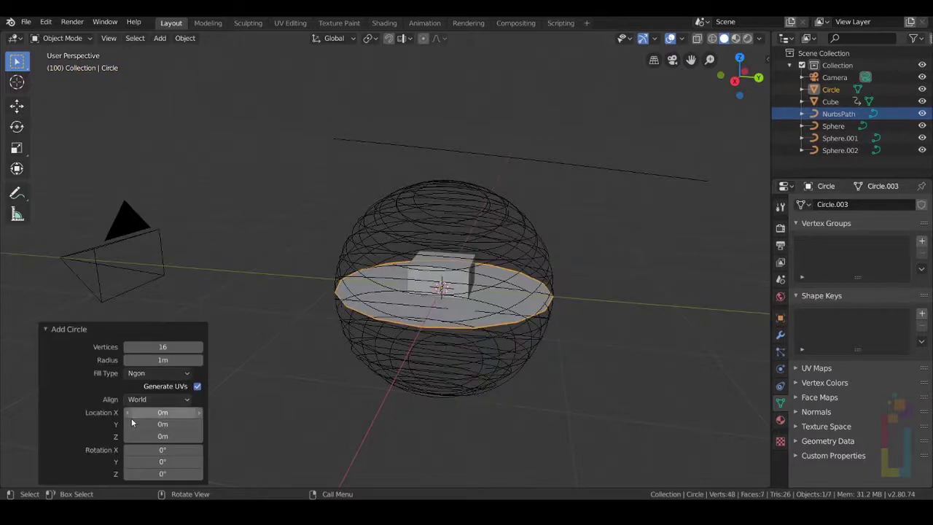
{"action": "left_click", "coordinate": [155, 447]}
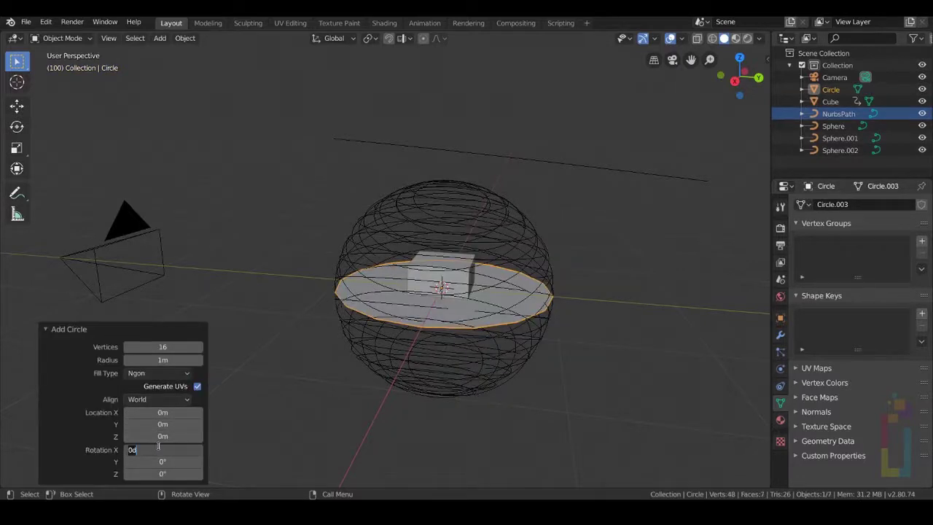
{"action": "key", "text": "Return"}
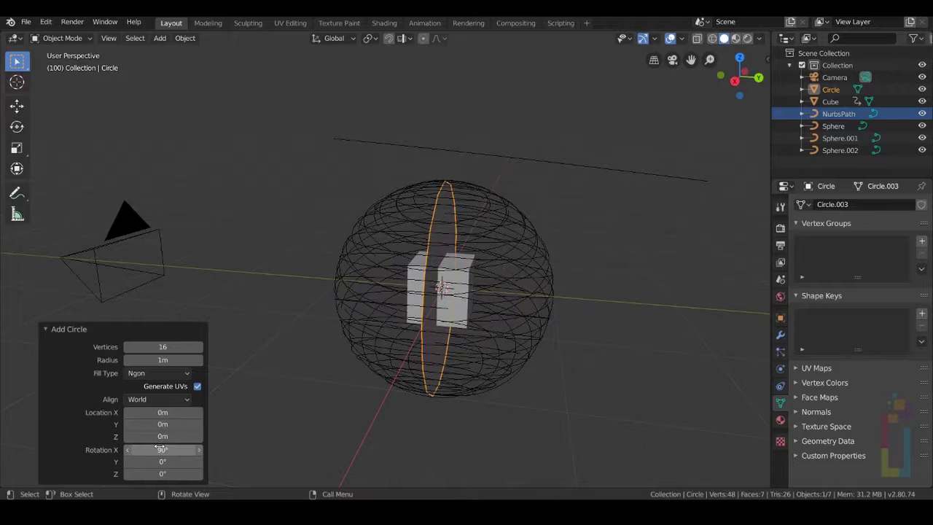
{"action": "left_click", "coordinate": [164, 348]}
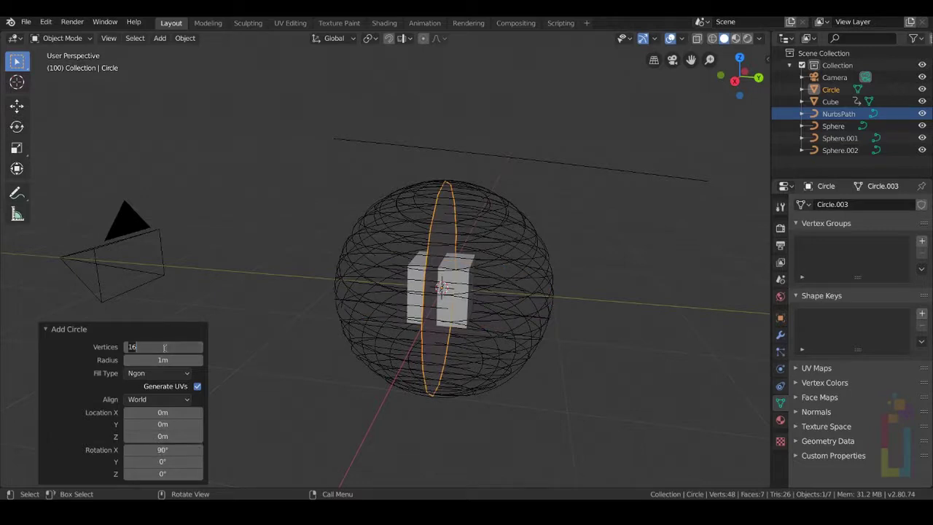
{"action": "type", "text": "5"}
{"action": "key", "text": "Return"}
Step: Move the five-sided circle about 1.63 m along the global Y axis, behind the sphere
{"action": "key", "text": "g"}
{"action": "key", "text": "y"}
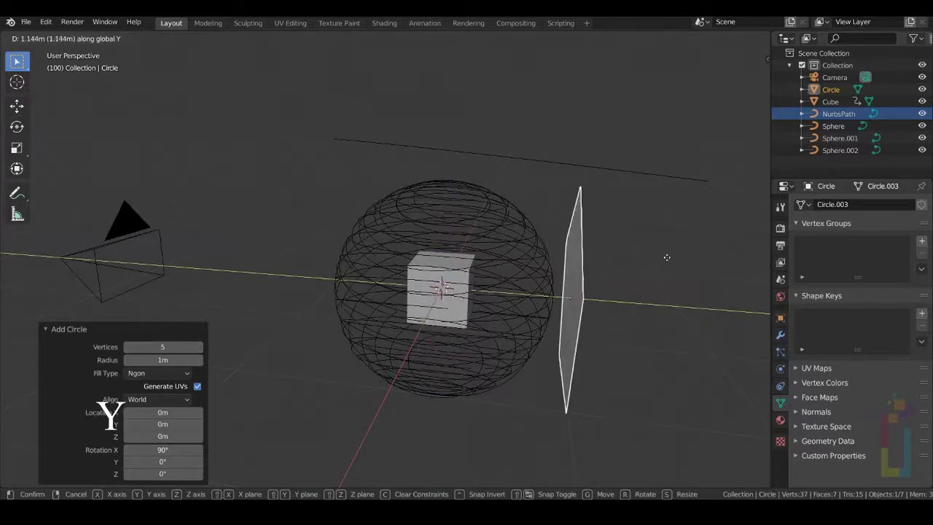
{"action": "left_click", "coordinate": [719, 260]}
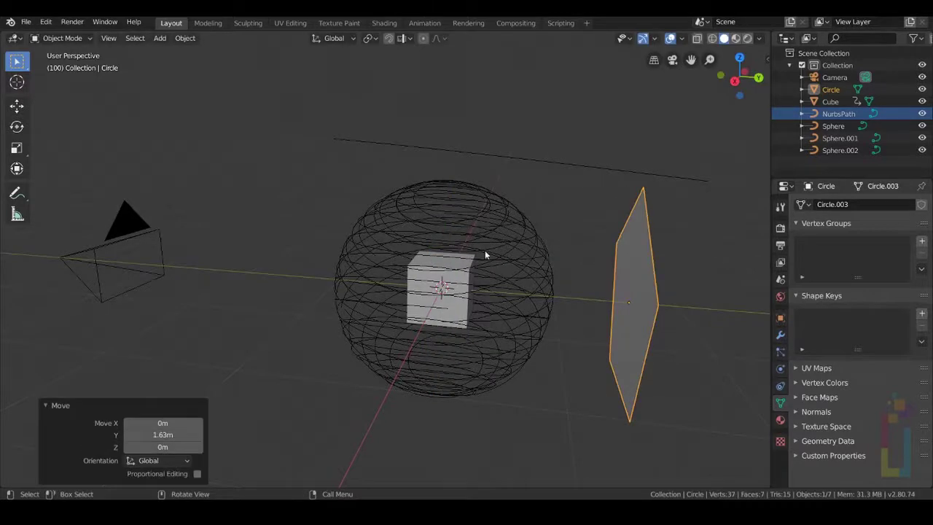
Step: Add a second mesh circle with 10 vertices, rotated 90° around X
{"action": "key", "text": "shift+a"}
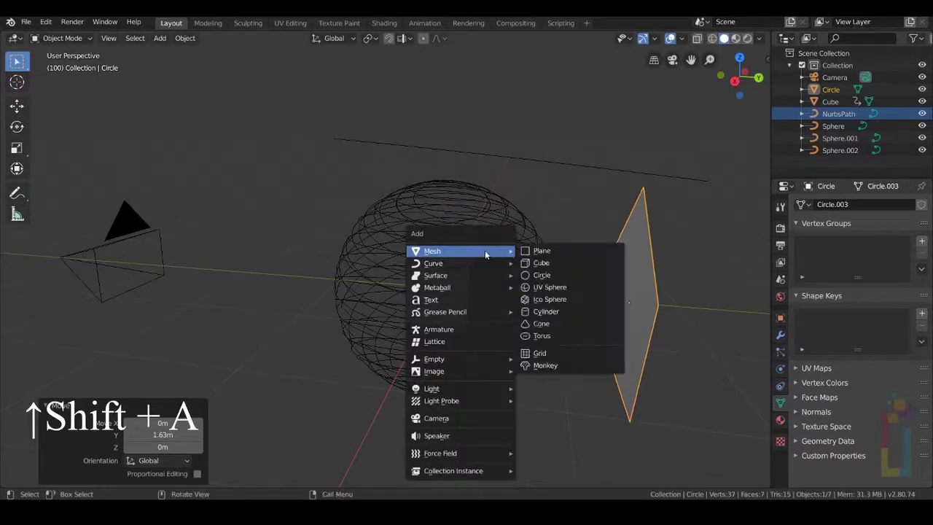
{"action": "left_click", "coordinate": [547, 275]}
{"action": "left_click", "coordinate": [169, 348]}
{"action": "type", "text": "10"}
{"action": "key", "text": "Return"}
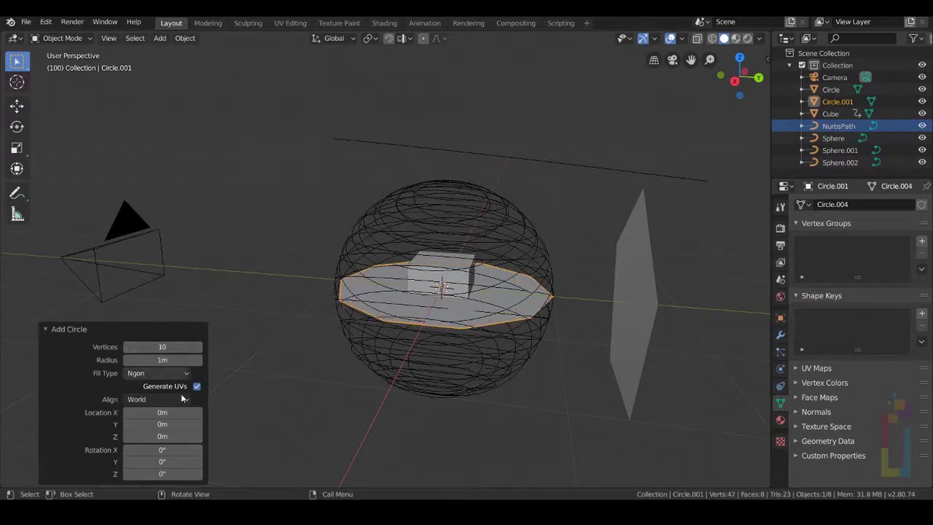
{"action": "left_click", "coordinate": [166, 451]}
{"action": "type", "text": "90"}
{"action": "key", "text": "Return"}
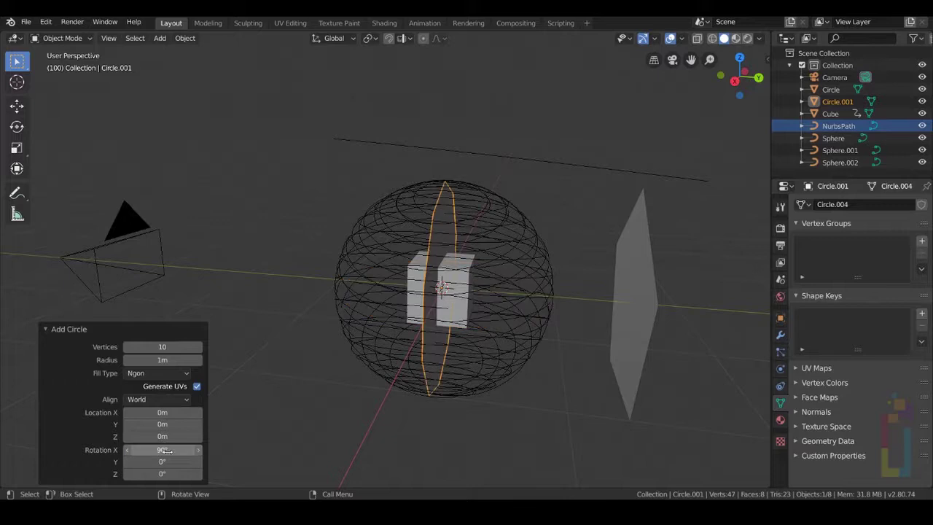
Step: Move the ten-sided circle about 1.47 m along the global Y axis, just in front of the five-sided one
{"action": "key", "text": "g"}
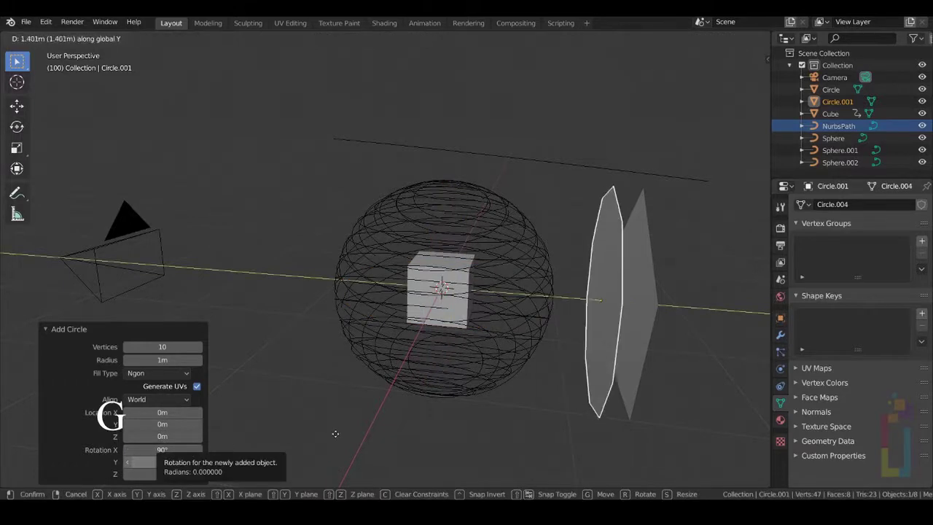
{"action": "key", "text": "y"}
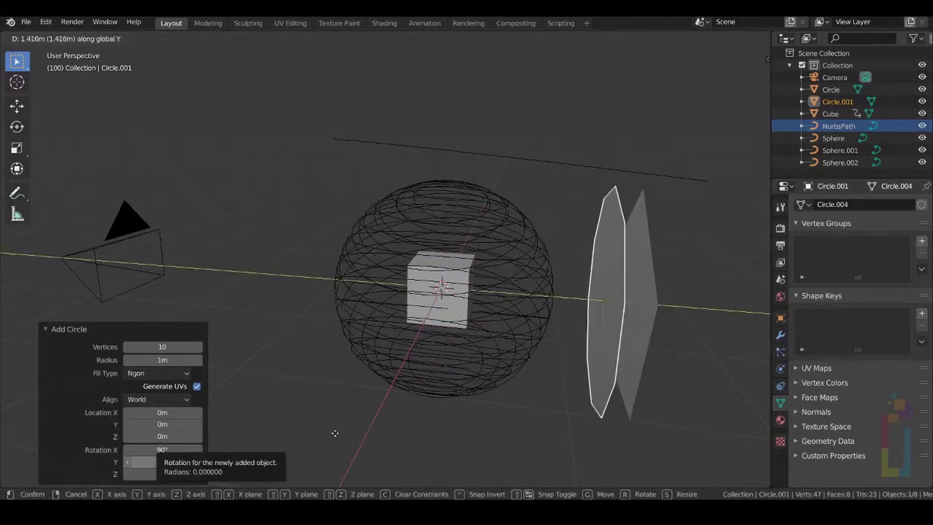
{"action": "left_click", "coordinate": [341, 435]}
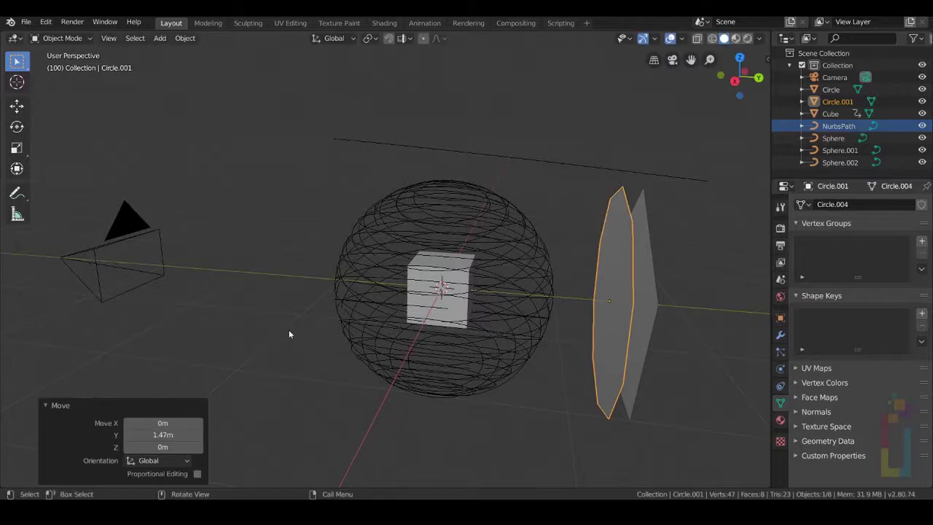
Step: Add a third mesh circle with 35 vertices, rotated 90° around X, and move it about 1.34 m along global Y, in front of the ten-sided one
{"action": "key", "text": "shift+a"}
{"action": "mouse_move", "coordinate": [274, 263]}
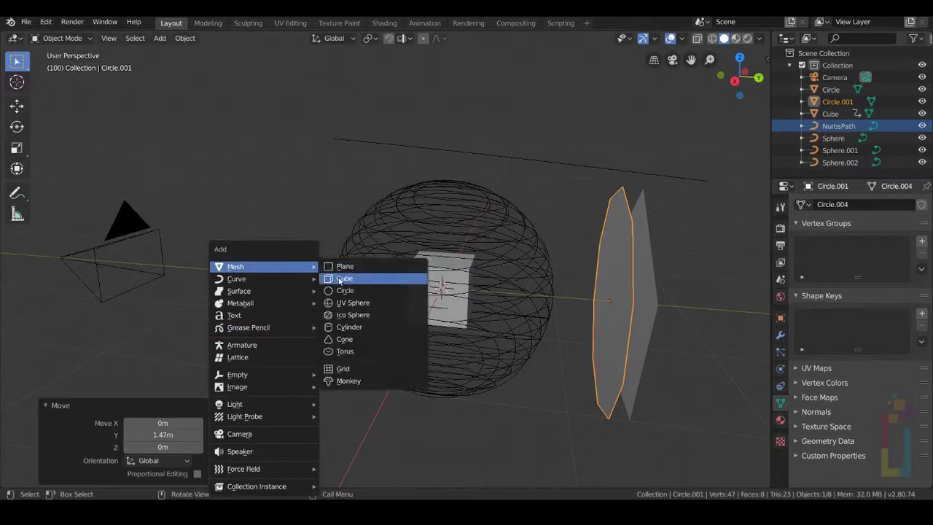
{"action": "left_click", "coordinate": [337, 290]}
{"action": "left_click", "coordinate": [162, 449]}
{"action": "type", "text": "90"}
{"action": "key", "text": "Return"}
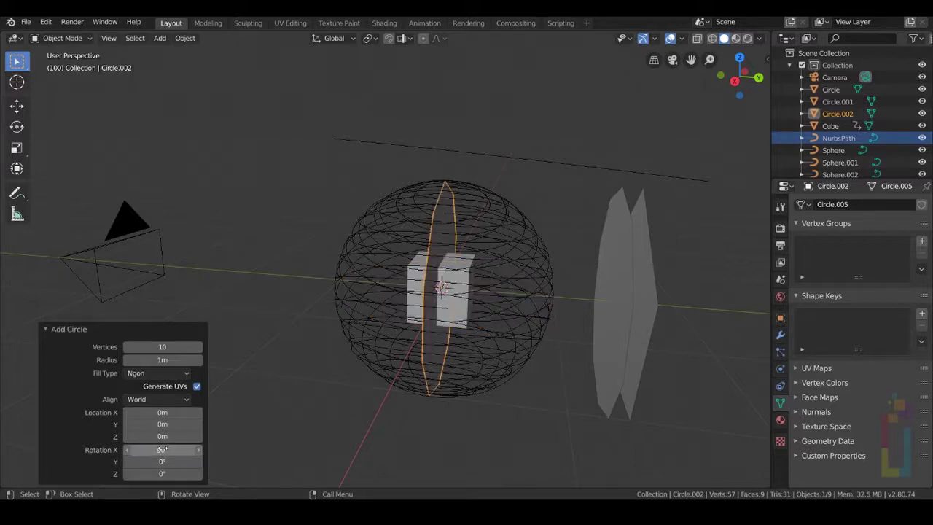
{"action": "left_click", "coordinate": [175, 347]}
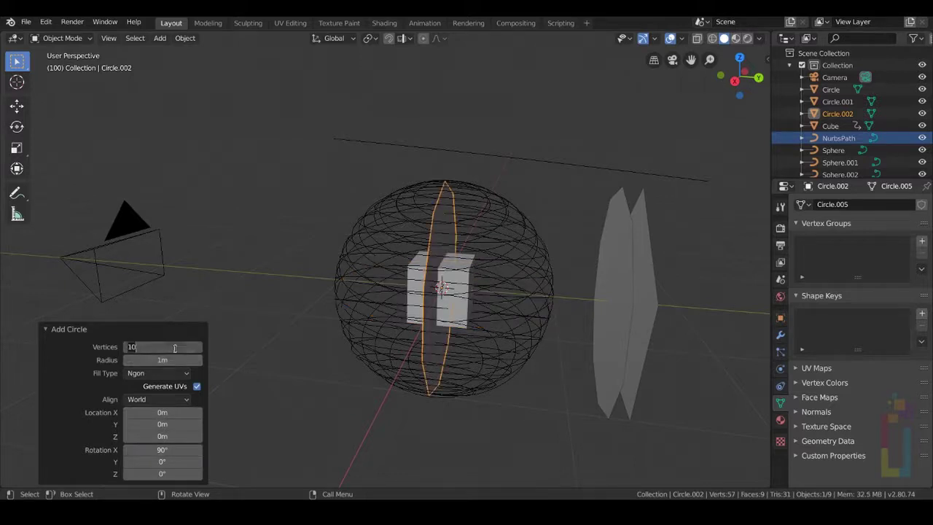
{"action": "type", "text": "3"}
{"action": "key", "text": "Return"}
{"action": "key", "text": "g"}
{"action": "key", "text": "y"}
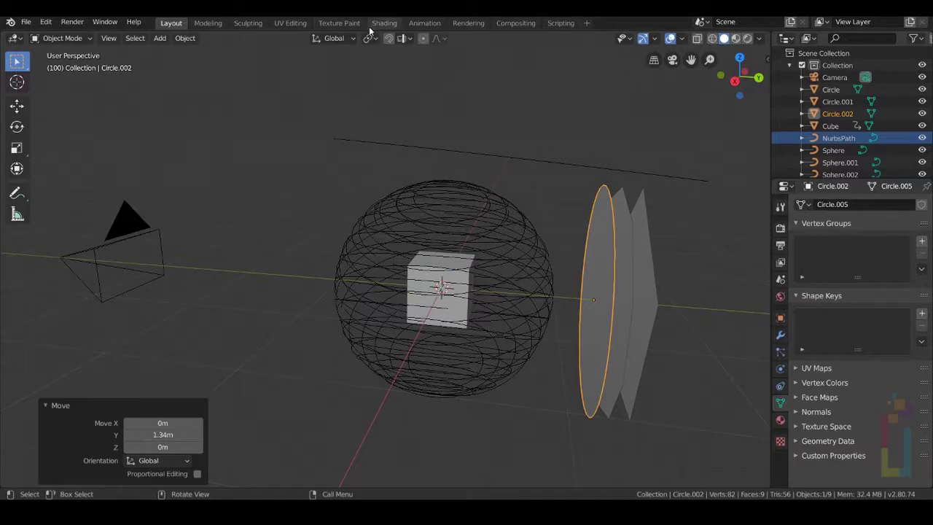
Step: In the Animation workspace, select the five-sided circle, go to frame 50 and hide Circle.001 and Circle.002
{"action": "left_click", "coordinate": [423, 23]}
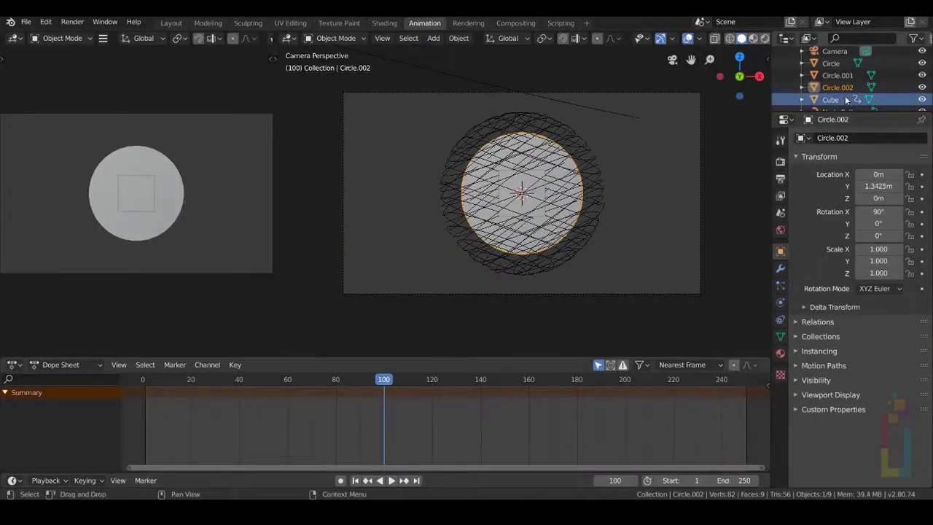
{"action": "left_click", "coordinate": [831, 63]}
{"action": "key", "text": "space"}
{"action": "left_click_drag", "start_coordinate": [385, 390], "coordinate": [263, 399]}
{"action": "key", "text": "space"}
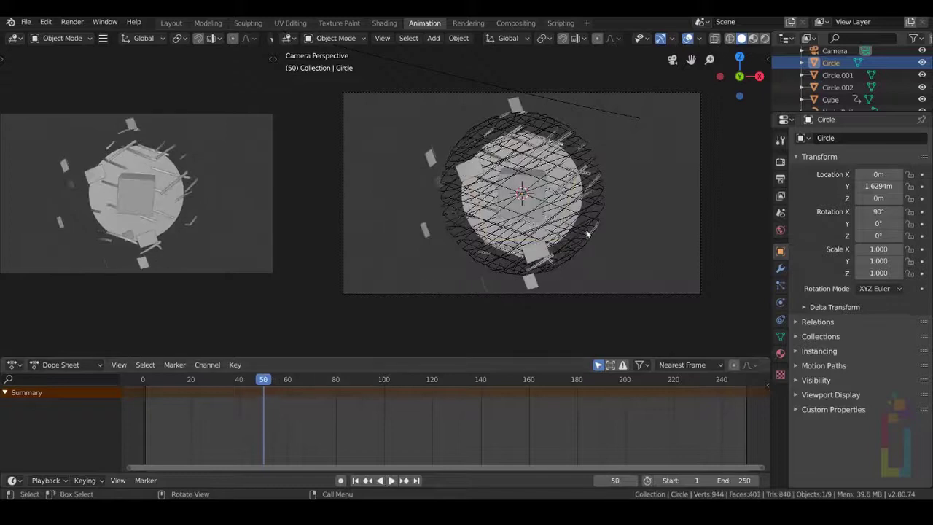
{"action": "left_click", "coordinate": [922, 75]}
{"action": "left_click", "coordinate": [922, 87]}
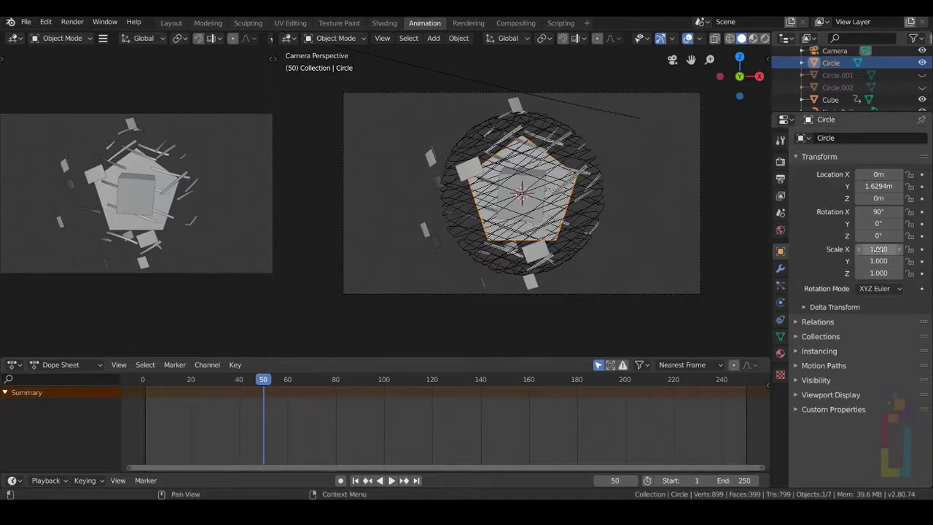
Step: Set the five-sided circle's X, Y and Z scale to 0 and keyframe all three at frame 50
{"action": "left_click_drag", "start_coordinate": [878, 249], "coordinate": [878, 249]}
{"action": "type", "text": "0"}
{"action": "key", "text": "Return"}
{"action": "left_click", "coordinate": [922, 249]}
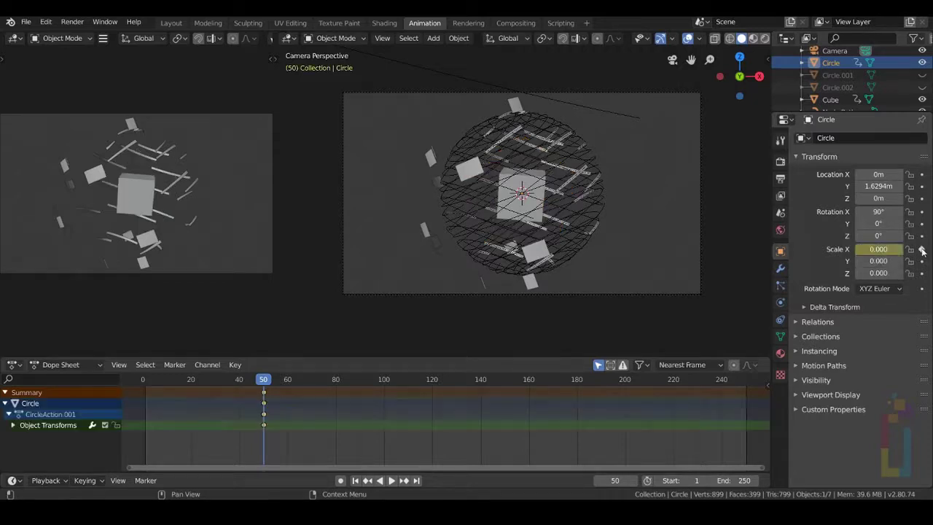
{"action": "left_click", "coordinate": [922, 260]}
{"action": "left_click", "coordinate": [921, 273]}
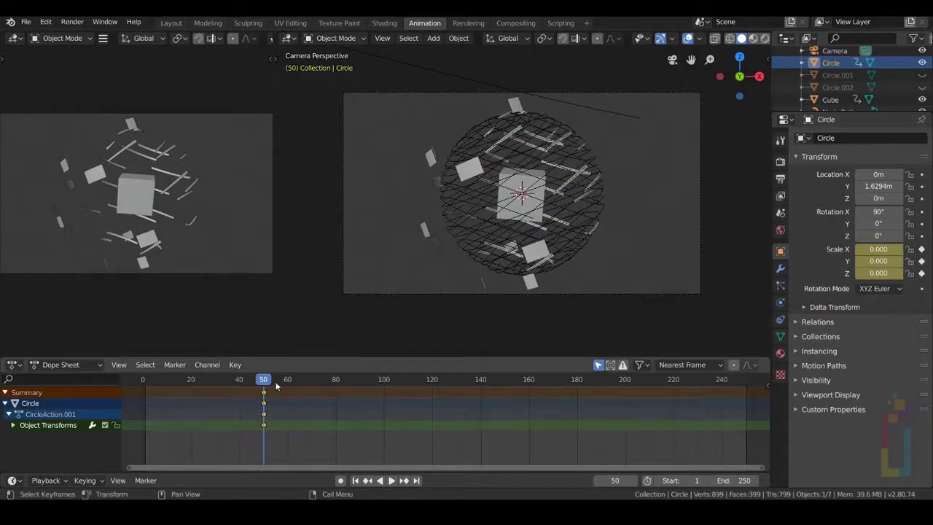
Step: At frame 70, scale the five-sided circle to about 2.69 on all axes and keyframe its X, Y and Z scale
{"action": "left_click_drag", "start_coordinate": [267, 387], "coordinate": [321, 382]}
{"action": "key", "text": "space"}
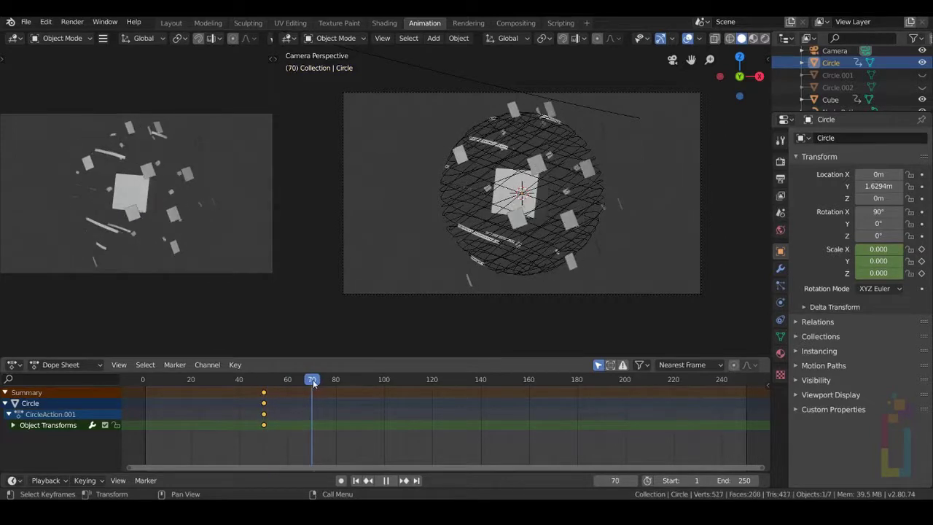
{"action": "key", "text": "Escape"}
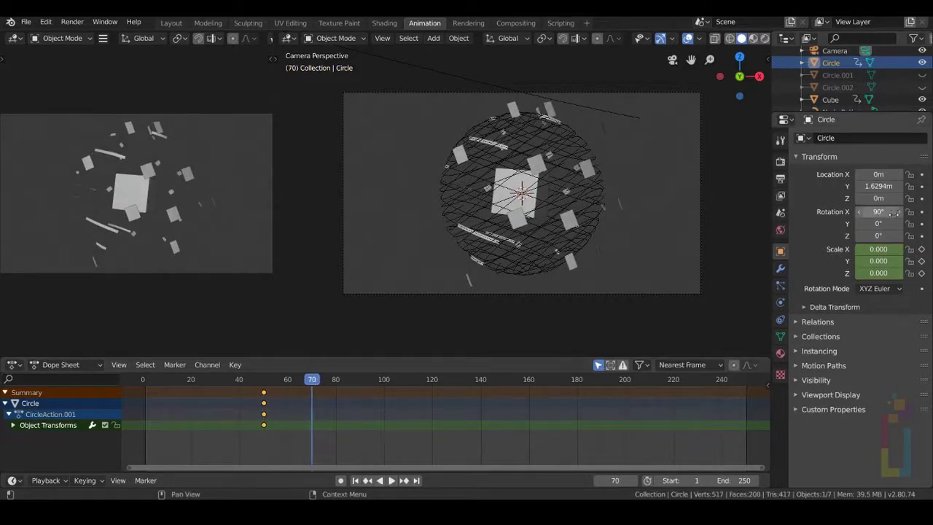
{"action": "left_click_drag", "start_coordinate": [883, 249], "coordinate": [926, 252]}
{"action": "left_click", "coordinate": [922, 249]}
{"action": "left_click", "coordinate": [922, 261]}
{"action": "left_click", "coordinate": [922, 272]}
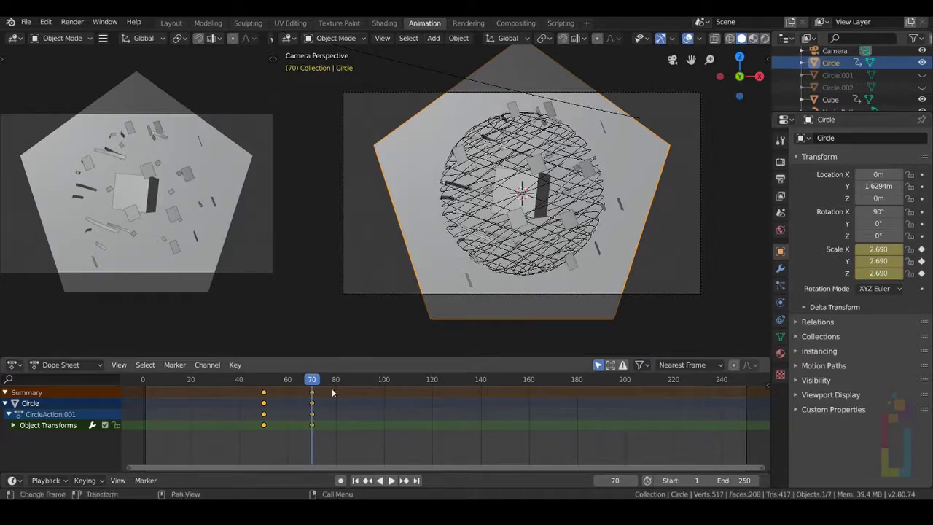
Step: Unhide the ten-sided circle (Circle.001), set its scale to 0 on all axes and keyframe it at frame 60
{"action": "left_click_drag", "start_coordinate": [312, 382], "coordinate": [288, 385]}
{"action": "key", "text": "space"}
{"action": "key", "text": "space"}
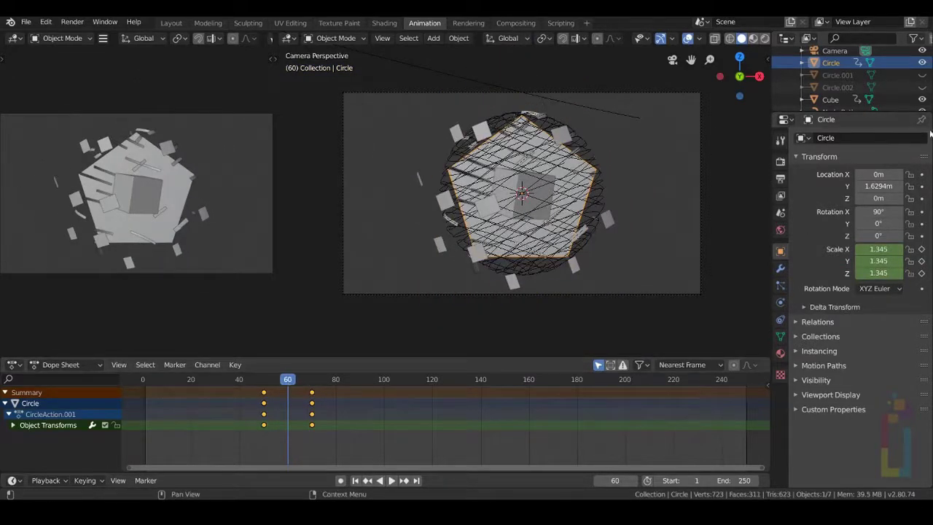
{"action": "left_click", "coordinate": [922, 75]}
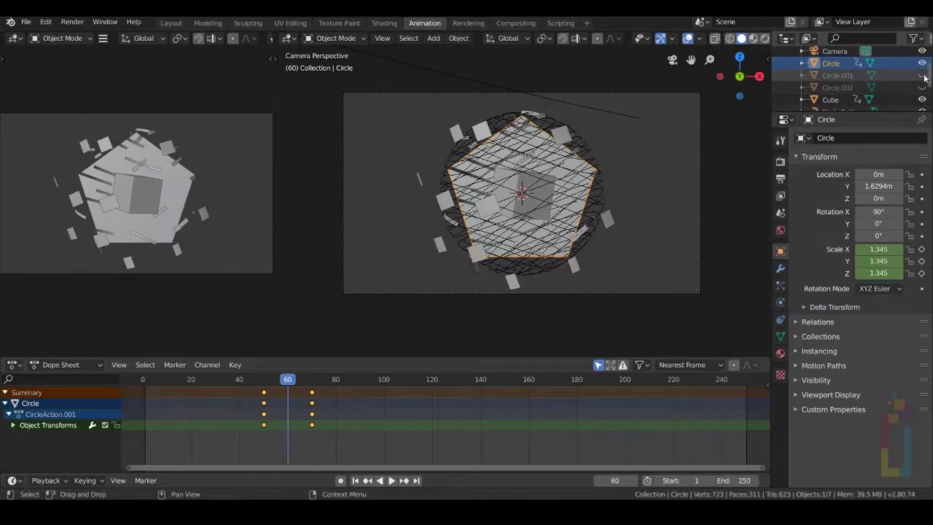
{"action": "left_click", "coordinate": [835, 76]}
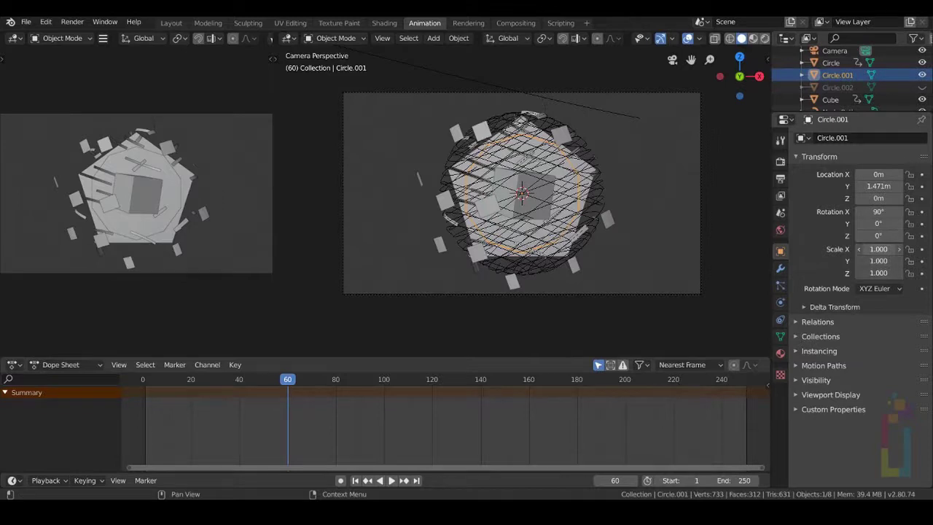
{"action": "left_click_drag", "start_coordinate": [887, 248], "coordinate": [887, 273]}
{"action": "type", "text": "0"}
{"action": "key", "text": "Return"}
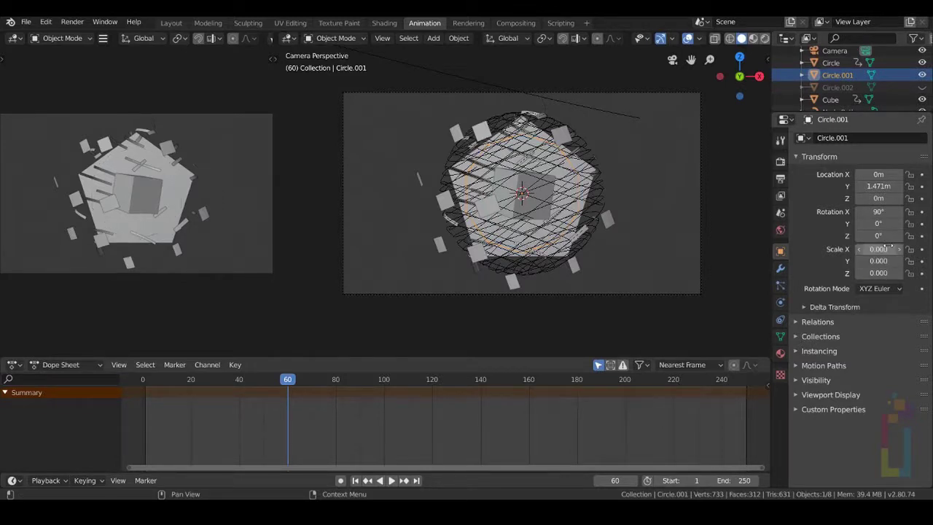
{"action": "left_click", "coordinate": [921, 249]}
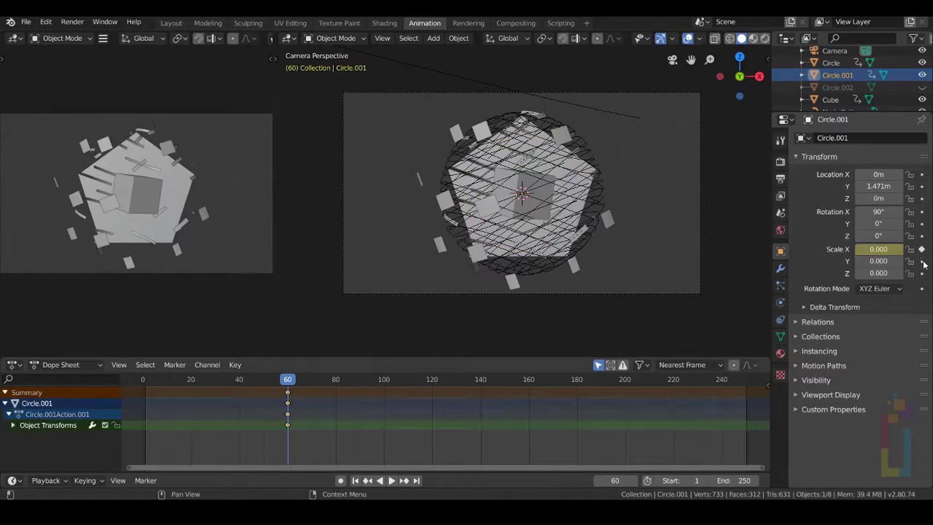
{"action": "left_click", "coordinate": [920, 261]}
{"action": "left_click", "coordinate": [921, 272]}
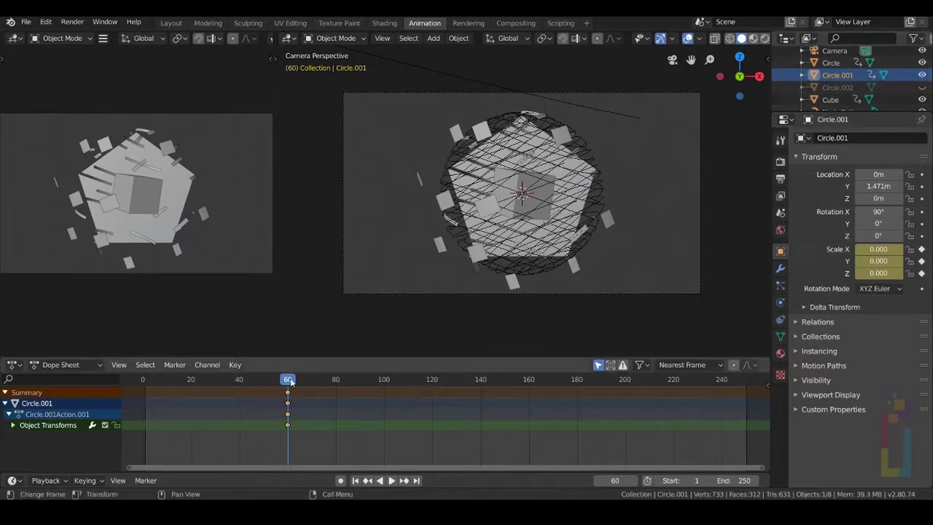
Step: At frame 80, scale the ten-sided circle to about 2.95 on all axes and keyframe its X, Y and Z scale
{"action": "key", "text": "space"}
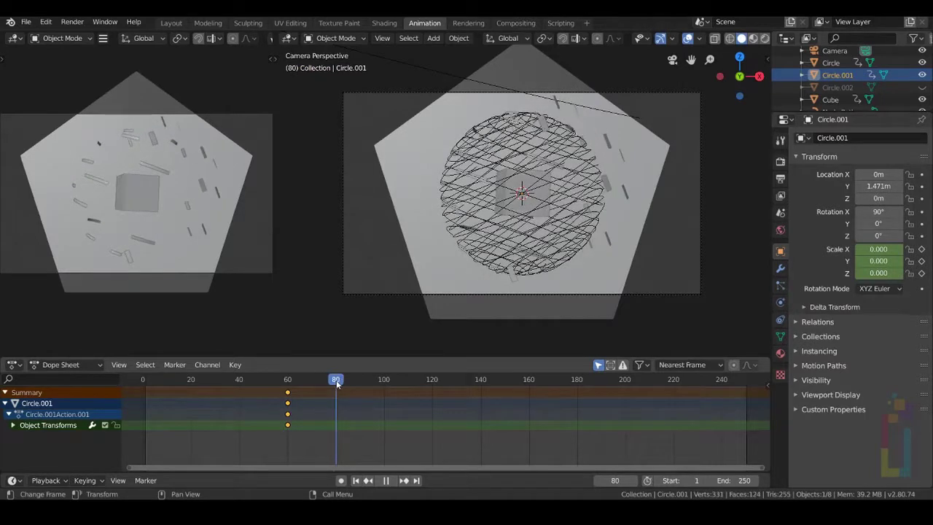
{"action": "key", "text": "space"}
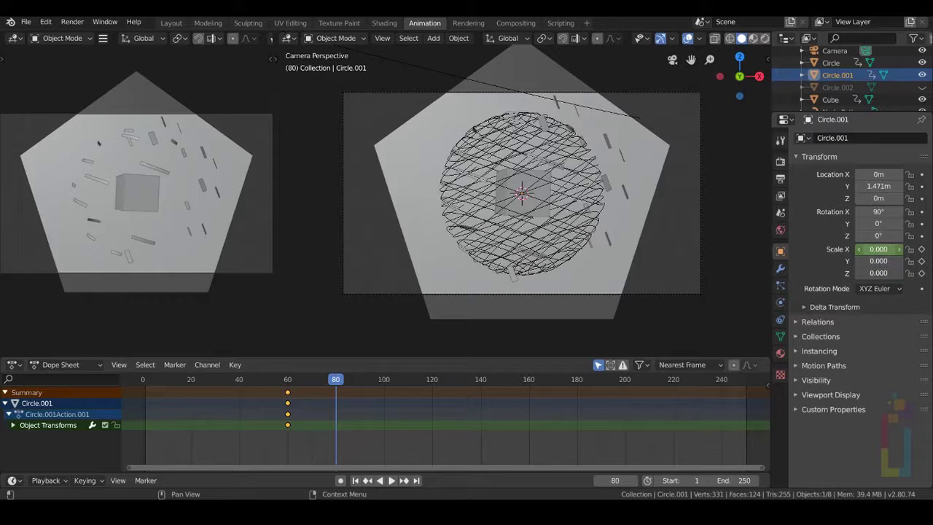
{"action": "left_click_drag", "start_coordinate": [878, 248], "coordinate": [931, 248]}
{"action": "left_click", "coordinate": [922, 248]}
{"action": "left_click", "coordinate": [921, 261]}
{"action": "left_click", "coordinate": [922, 273]}
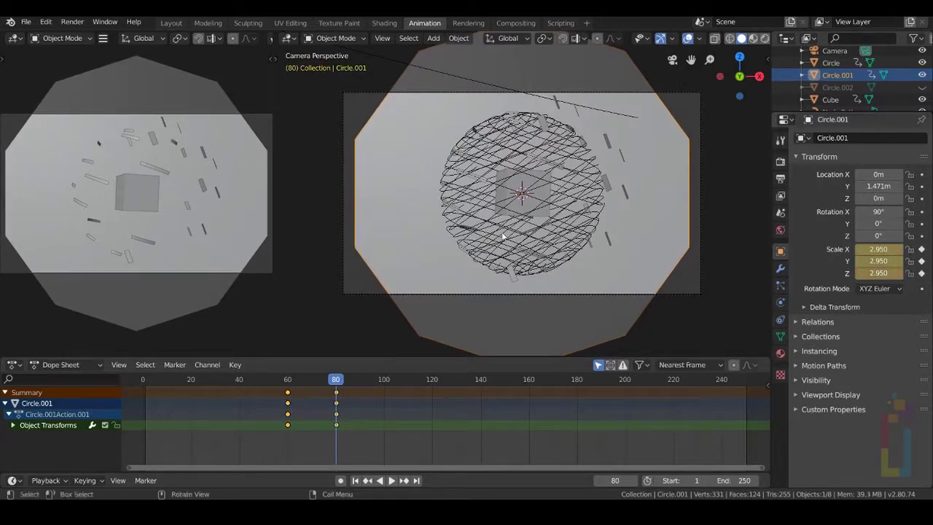
Step: Unhide the round circle (Circle.002), set its scale to 0 on all axes and keyframe it at frame 70
{"action": "left_click_drag", "start_coordinate": [335, 382], "coordinate": [311, 379]}
{"action": "left_click", "coordinate": [922, 88]}
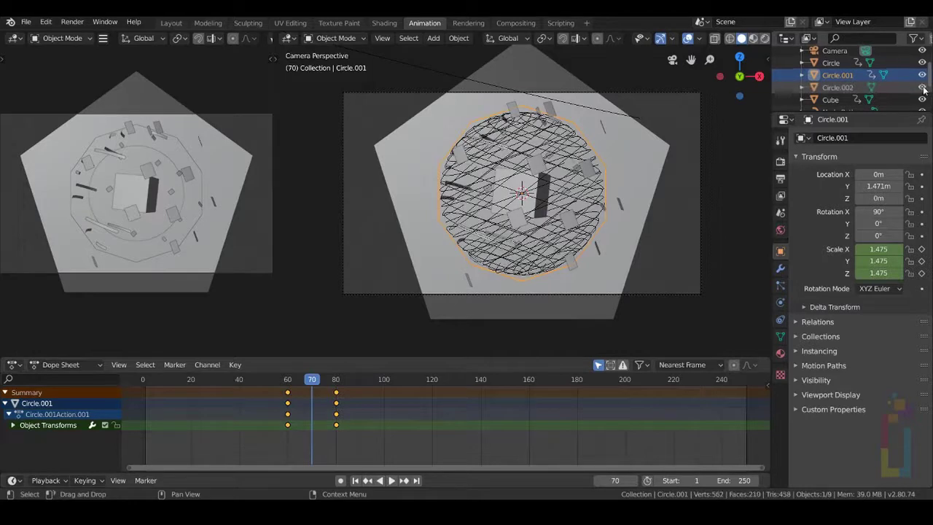
{"action": "left_click", "coordinate": [838, 87]}
{"action": "left_click_drag", "start_coordinate": [892, 269], "coordinate": [880, 250]}
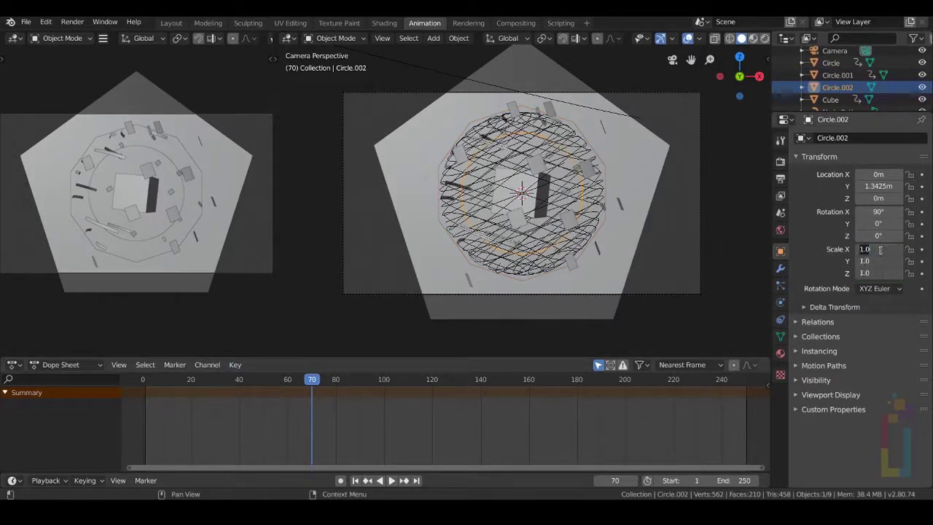
{"action": "type", "text": "0"}
{"action": "key", "text": "Return"}
{"action": "left_click", "coordinate": [921, 248]}
{"action": "left_click", "coordinate": [921, 261]}
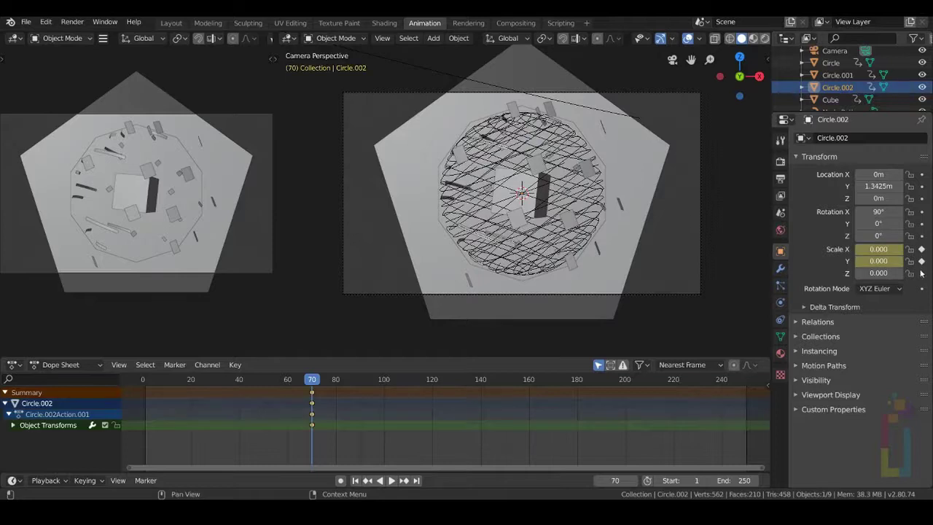
{"action": "left_click", "coordinate": [921, 272]}
Step: At frame 90, scale the round circle to about 3.91 on all axes and keyframe its X, Y and Z scale
{"action": "key", "text": "space"}
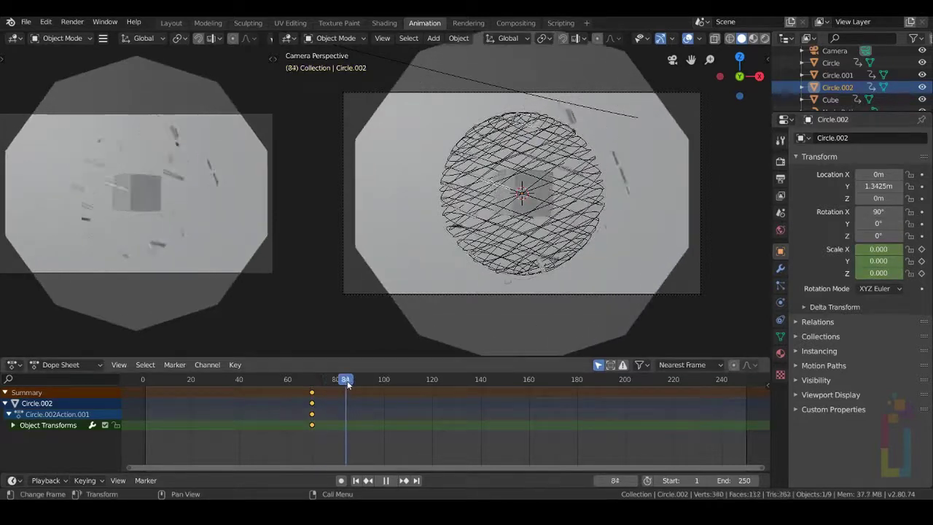
{"action": "key", "text": "space"}
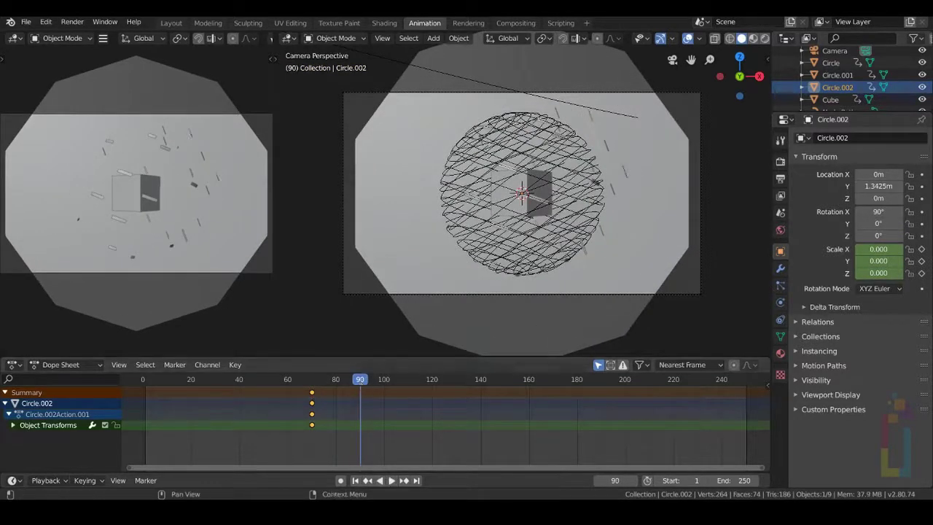
{"action": "left_click_drag", "start_coordinate": [879, 248], "coordinate": [919, 273]}
{"action": "left_click", "coordinate": [922, 250]}
{"action": "left_click", "coordinate": [922, 260]}
{"action": "left_click", "coordinate": [922, 272]}
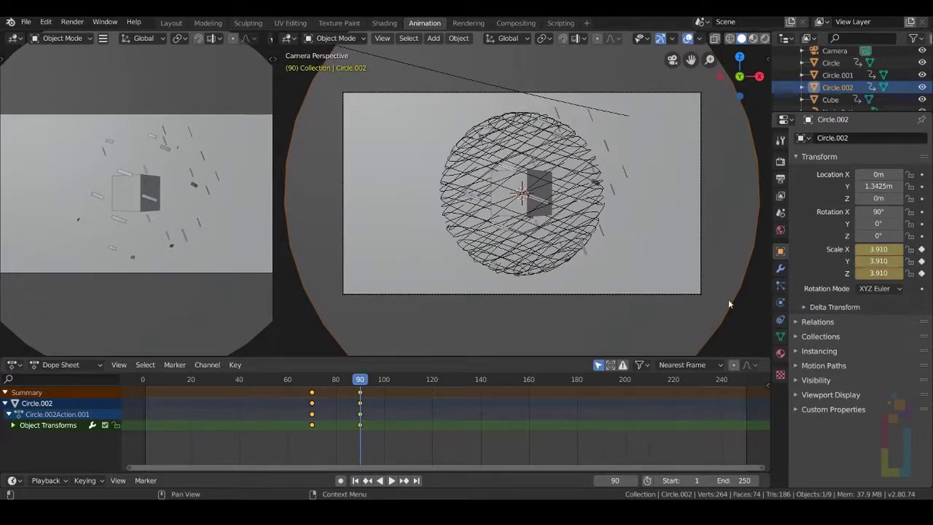
Step: Play the animation from the first frame to check how the three circles grow behind the cube
{"action": "left_click", "coordinate": [355, 481]}
{"action": "left_click", "coordinate": [392, 480]}
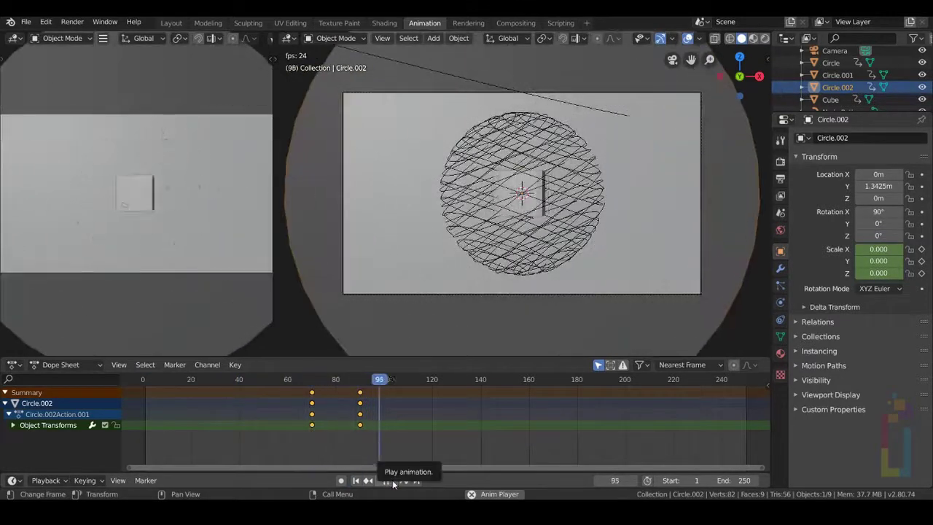
{"action": "left_click", "coordinate": [386, 480]}
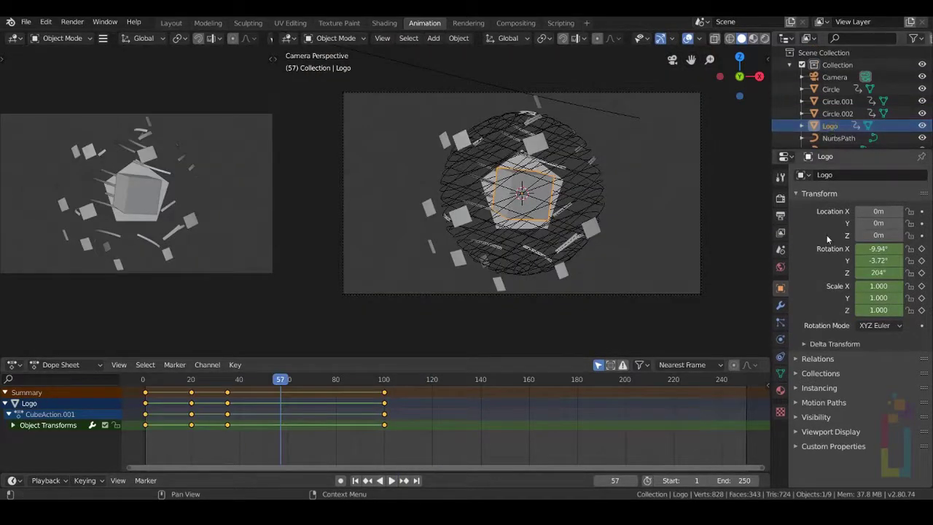
Step: Add a Wave modifier to the Logo cube at the centre
{"action": "left_click", "coordinate": [779, 304]}
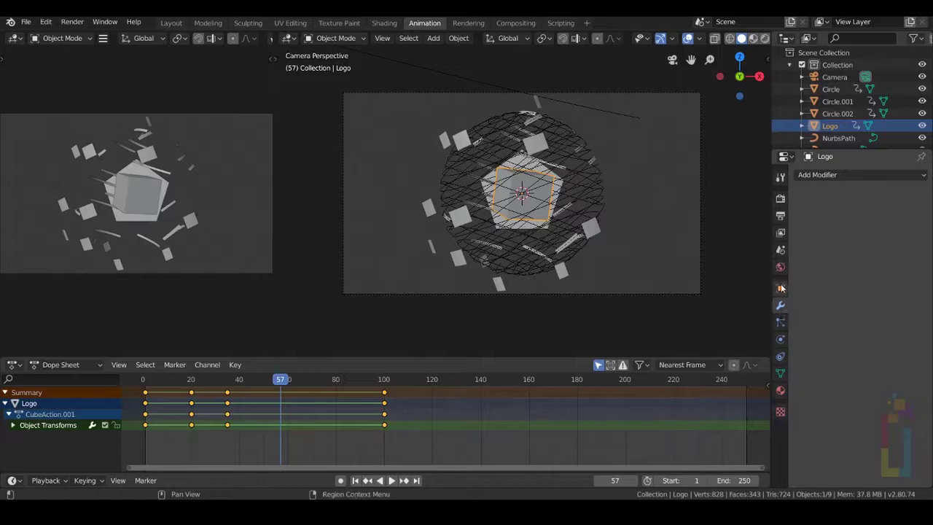
{"action": "left_click", "coordinate": [842, 176]}
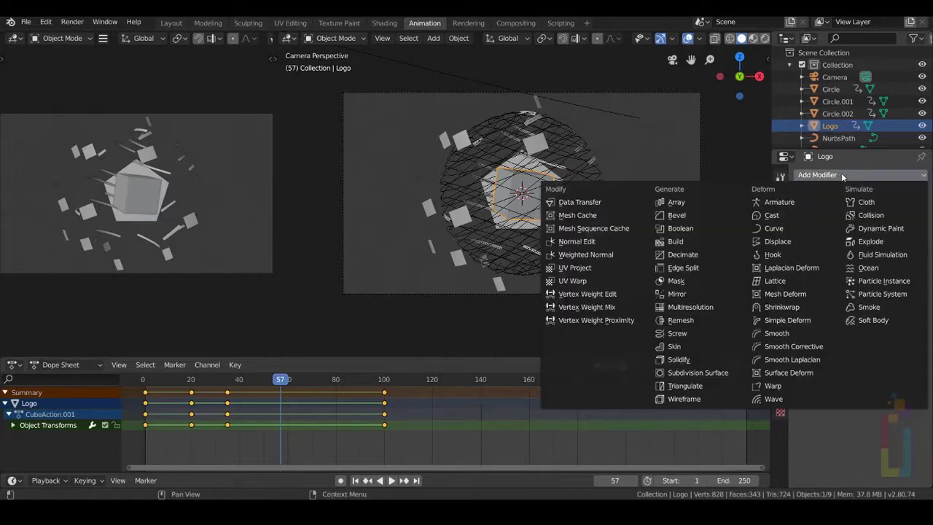
{"action": "left_click", "coordinate": [765, 400]}
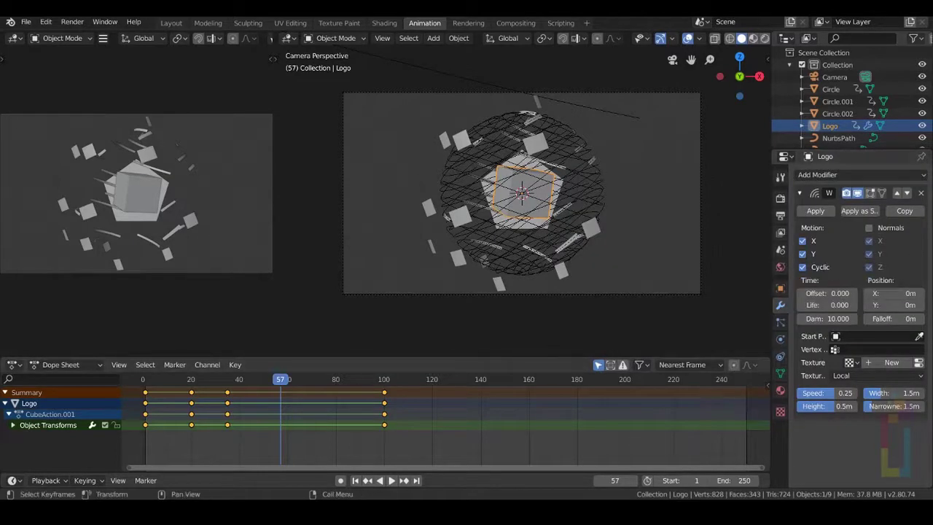
Step: Play the animation from the first frame to examine the effect of the Wave modifier on the cube
{"action": "left_click", "coordinate": [355, 480]}
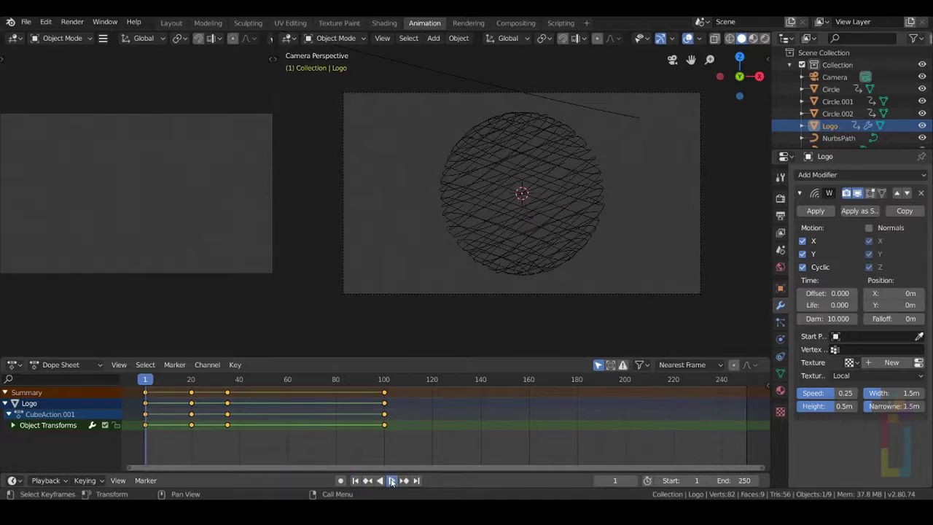
{"action": "left_click", "coordinate": [391, 481]}
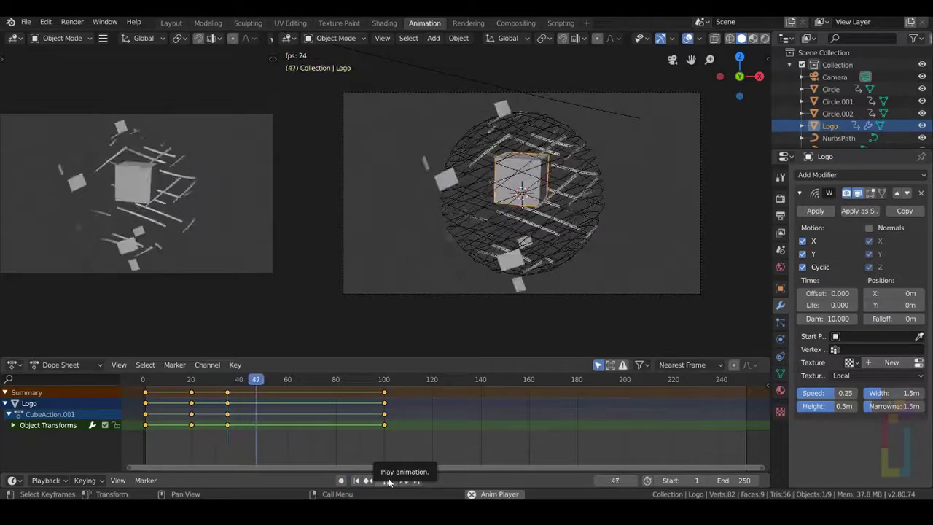
{"action": "left_click", "coordinate": [387, 480]}
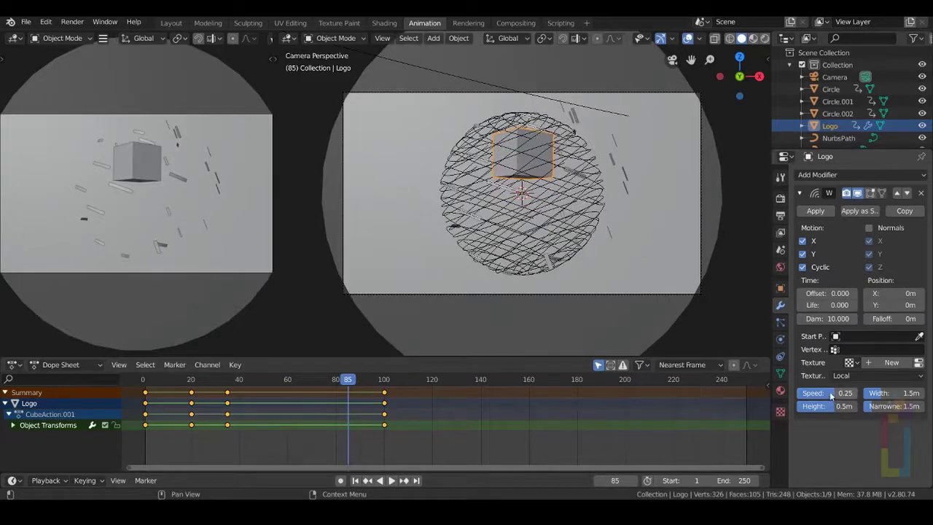
Step: Set the Wave modifier's Speed to 0.12 and Height to 0.059 m, and play the animation from the first frame to check it
{"action": "left_click_drag", "start_coordinate": [831, 395], "coordinate": [836, 394]}
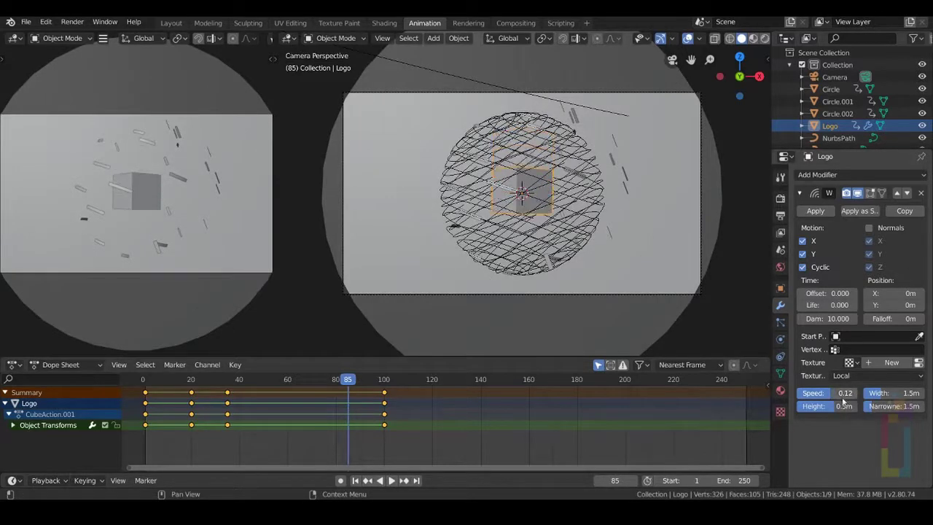
{"action": "left_click_drag", "start_coordinate": [830, 405], "coordinate": [824, 405]}
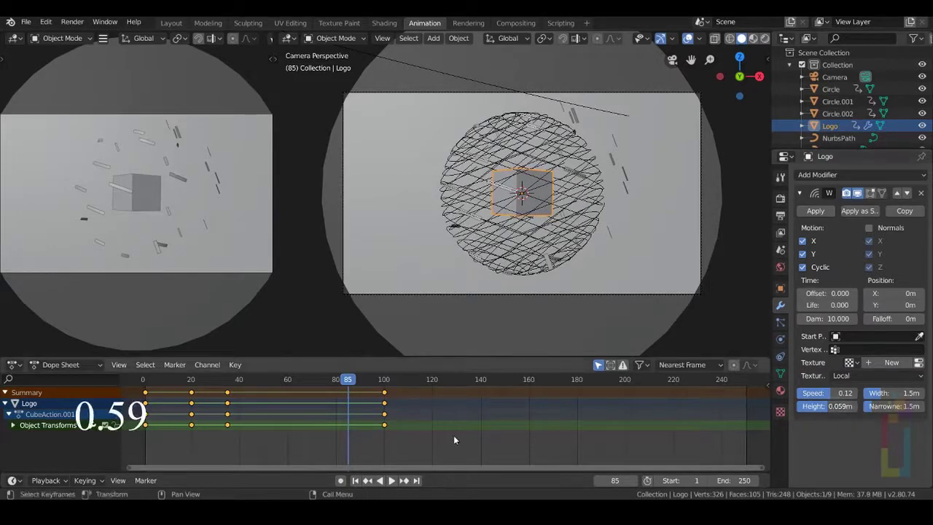
{"action": "left_click", "coordinate": [356, 481]}
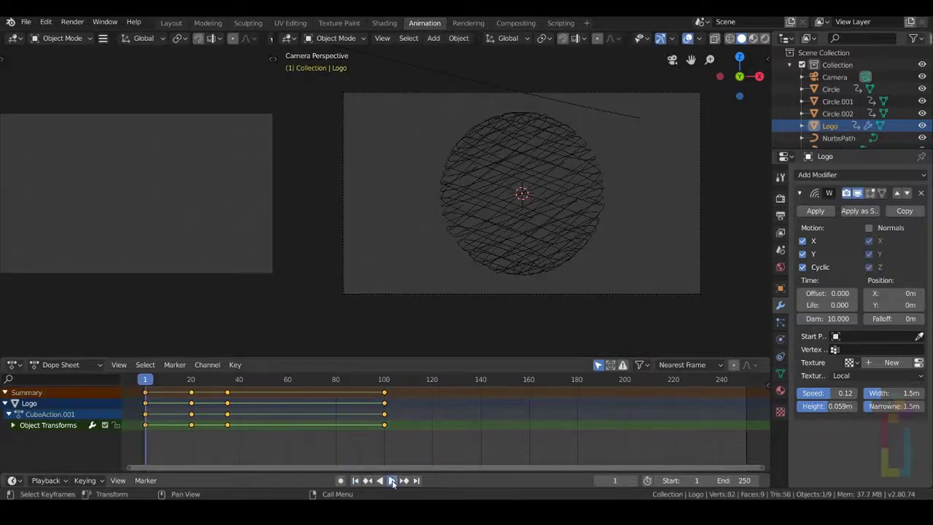
{"action": "left_click", "coordinate": [392, 481]}
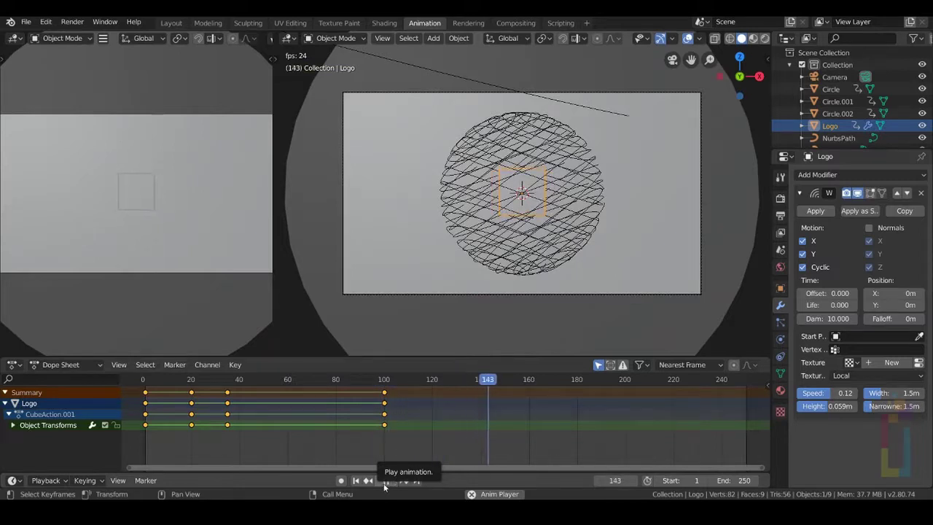
{"action": "left_click", "coordinate": [386, 481]}
Step: Move to frame 100 and set the Wave modifier's Life to 100 for the Logo cube
{"action": "left_click_drag", "start_coordinate": [497, 378], "coordinate": [384, 378]}
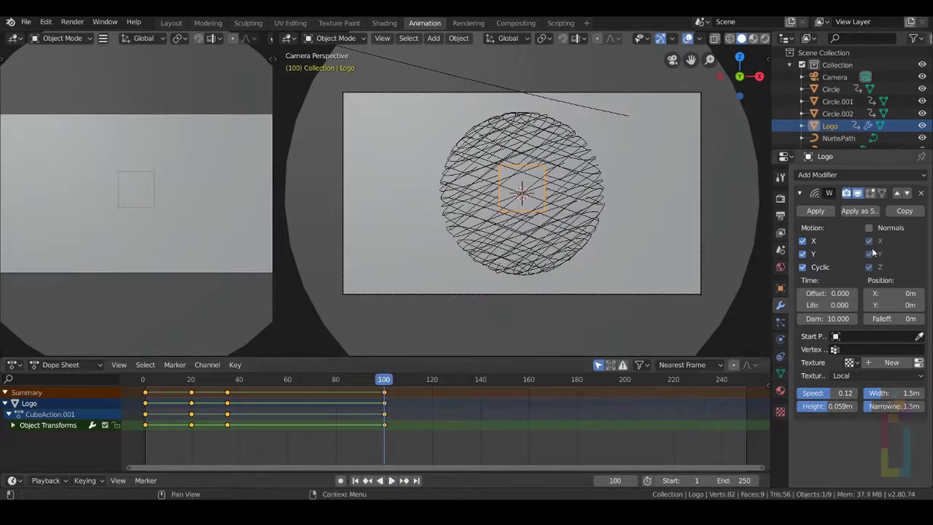
{"action": "left_click", "coordinate": [838, 305]}
{"action": "key", "text": "Return"}
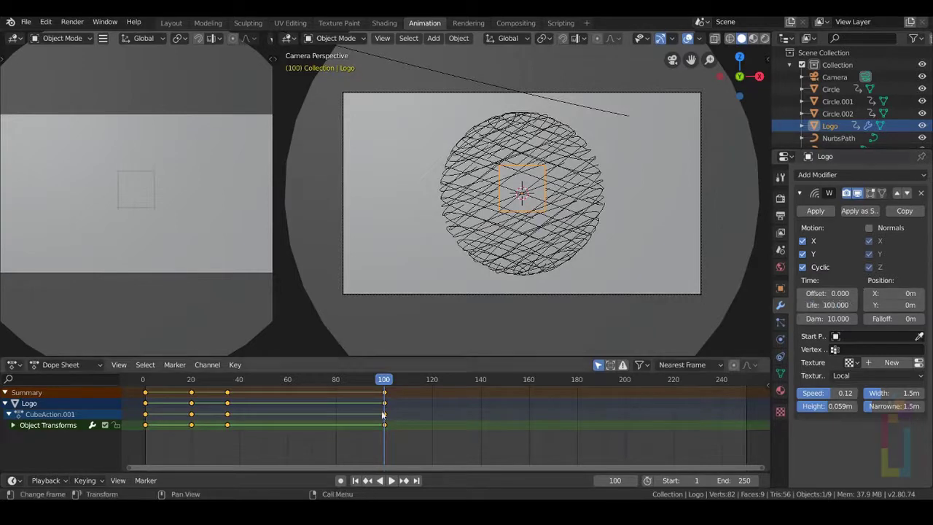
Step: Play the animation from the first frame to check how the cube's wave behaves up to frame 100
{"action": "left_click", "coordinate": [355, 480]}
{"action": "left_click", "coordinate": [390, 481]}
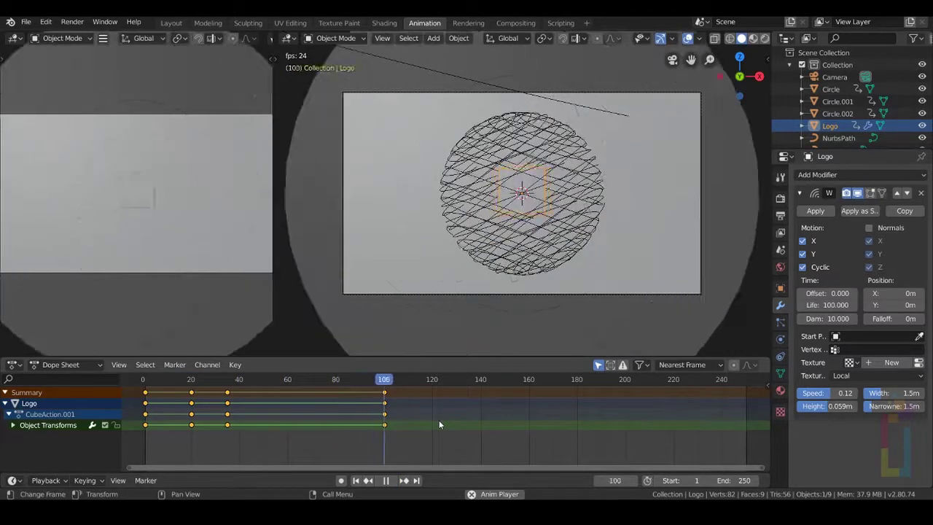
{"action": "key", "text": "Escape"}
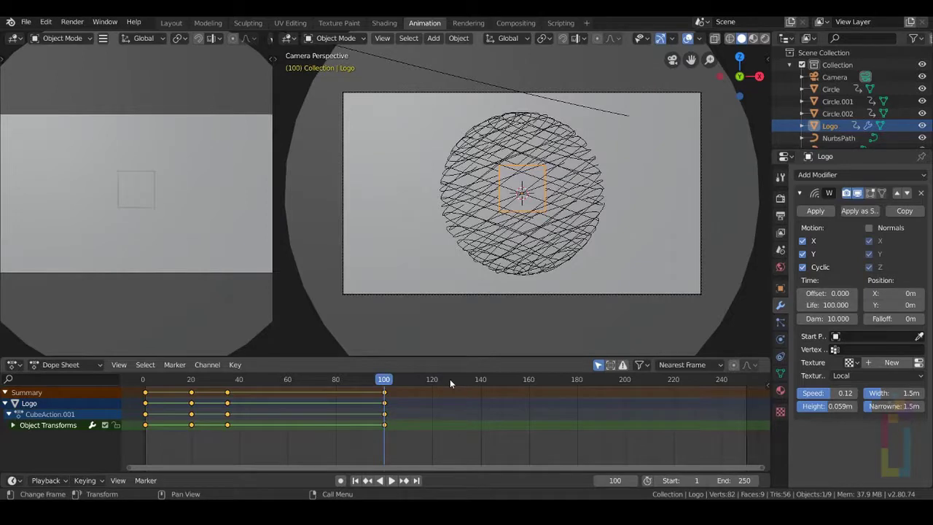
{"action": "left_click", "coordinate": [355, 480]}
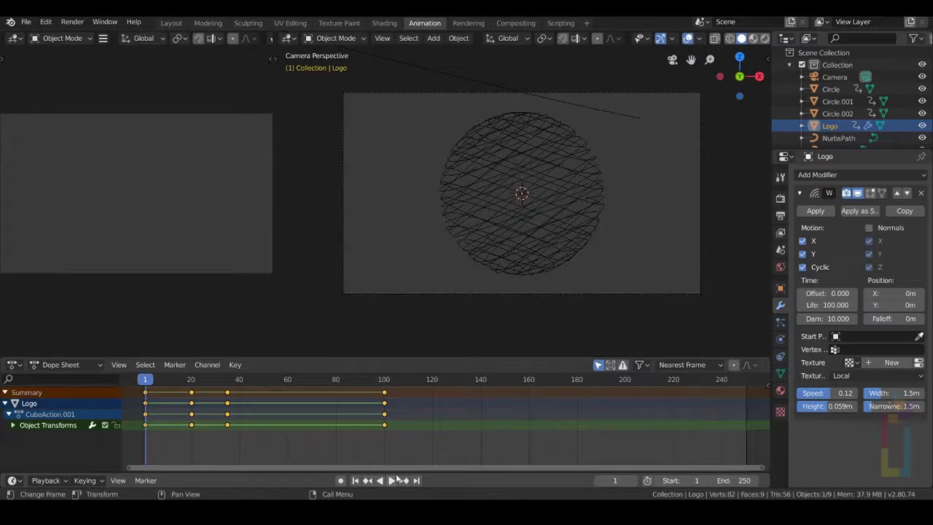
{"action": "left_click", "coordinate": [391, 480]}
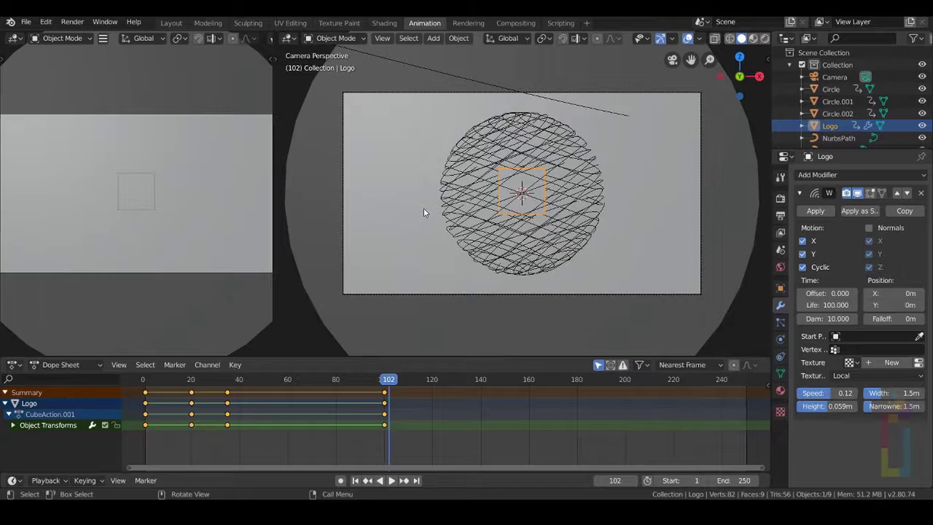
Step: Go to frame 62, switch to the Shading workspace, and select and frame the Logo cube in the viewport
{"action": "left_click_drag", "start_coordinate": [388, 384], "coordinate": [291, 387]}
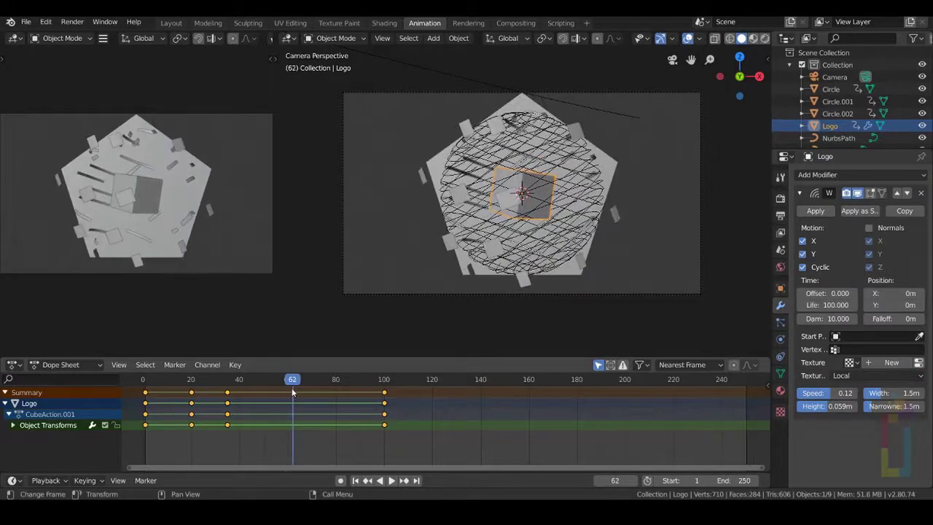
{"action": "left_click", "coordinate": [384, 23]}
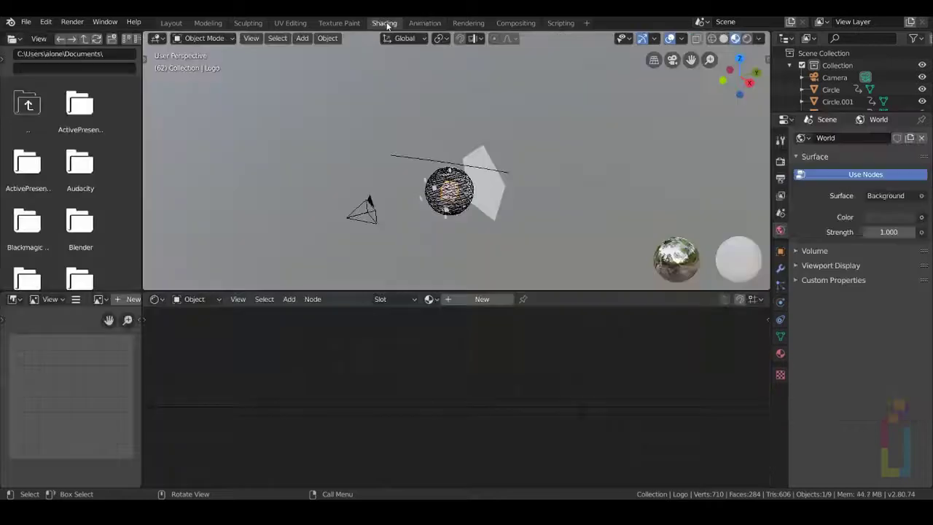
{"action": "left_click", "coordinate": [452, 184]}
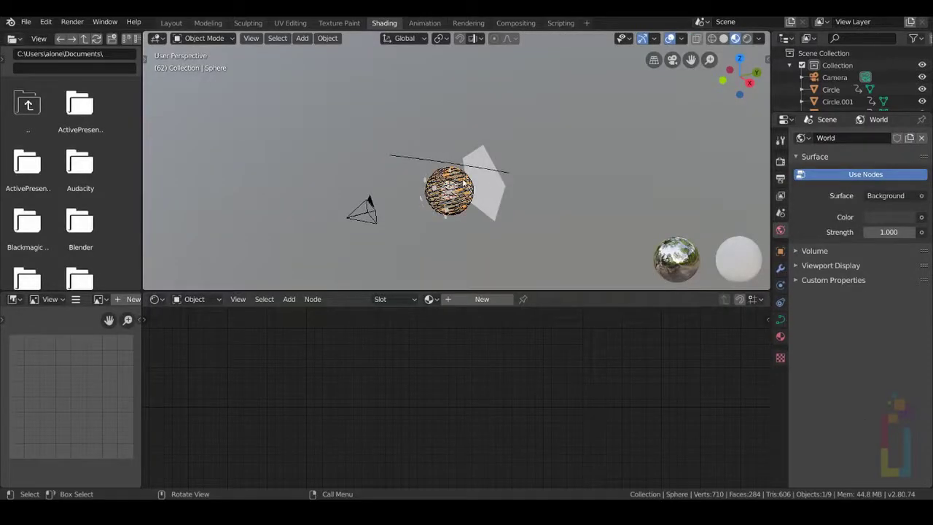
{"action": "scroll", "coordinate": [836, 95], "scroll_direction": "down", "scroll_amount": 3}
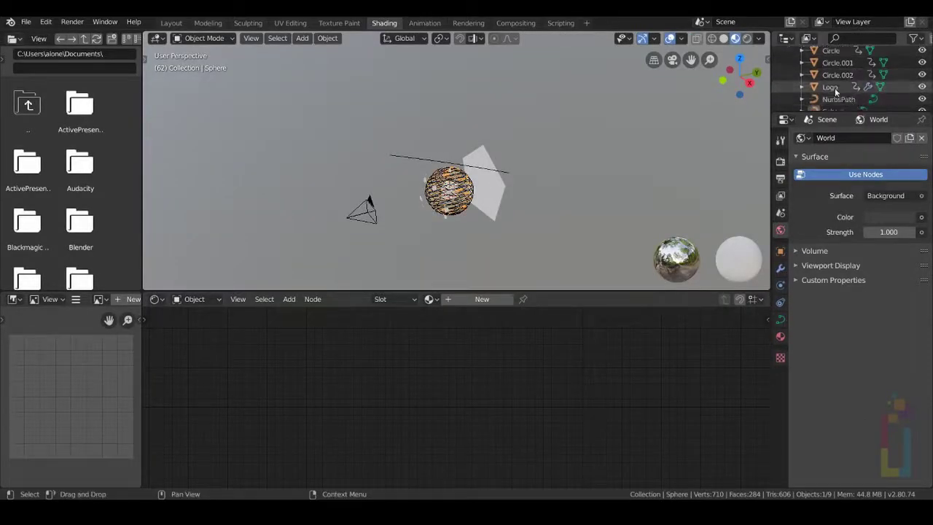
{"action": "left_click", "coordinate": [829, 84]}
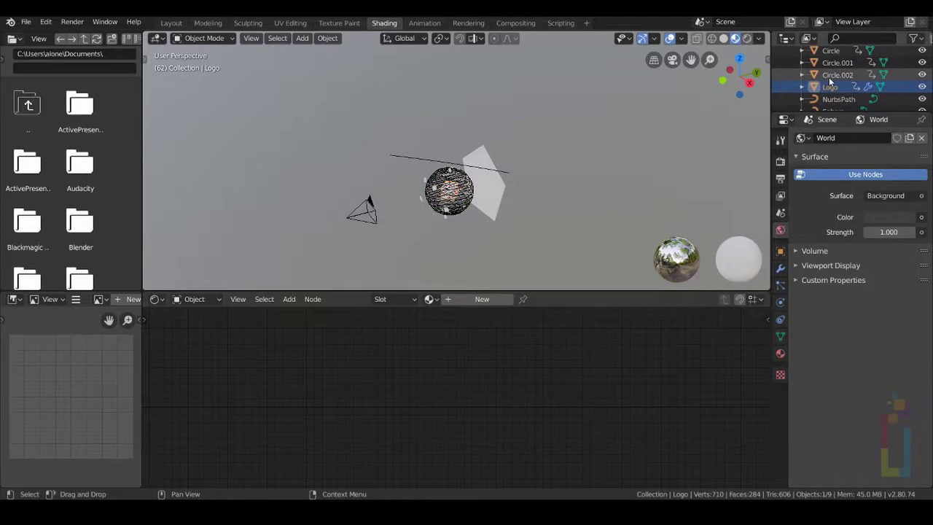
{"action": "scroll", "coordinate": [829, 78], "scroll_direction": "down", "scroll_amount": 1}
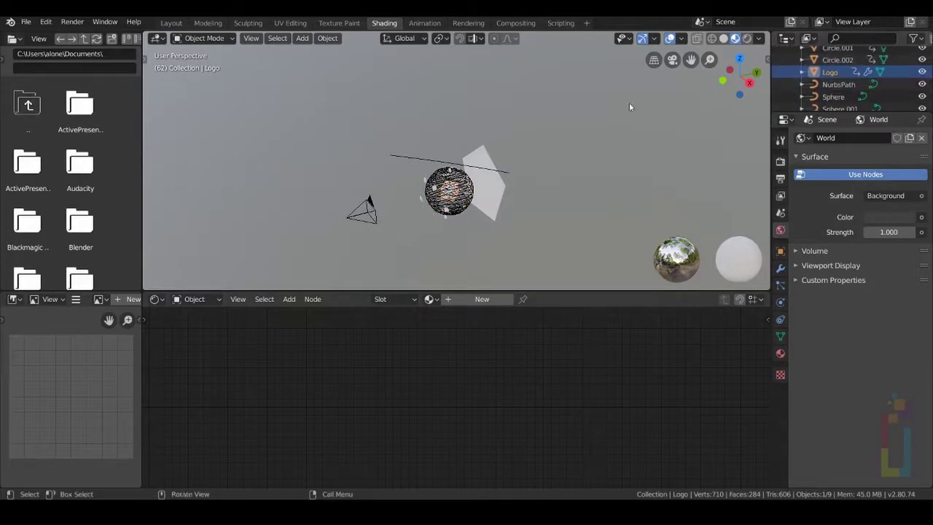
{"action": "key", "text": "KP_Decimal"}
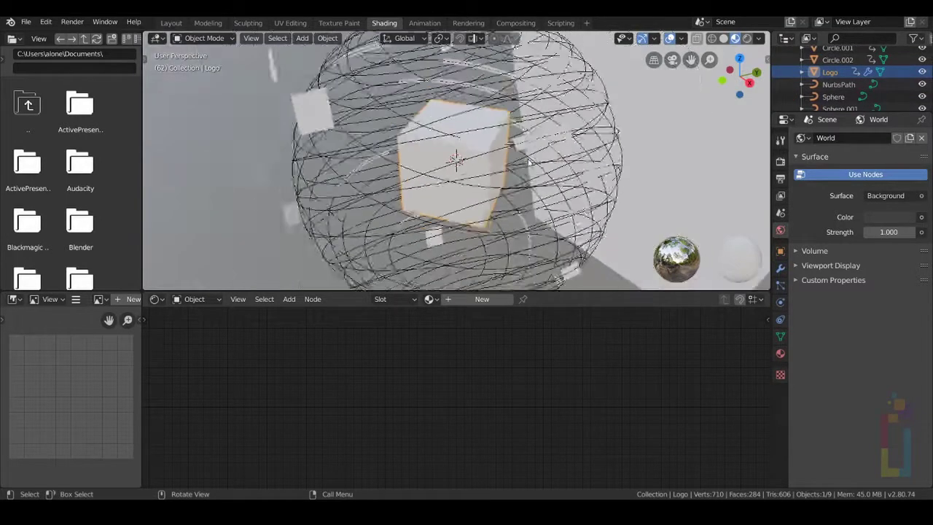
{"action": "middle_click_drag", "start_coordinate": [526, 162], "coordinate": [555, 140]}
{"action": "scroll", "coordinate": [831, 80], "scroll_direction": "up", "scroll_amount": 2}
Step: Give the pentagon Circle a new material with a white Emission colour and space its two shader nodes apart
{"action": "left_click", "coordinate": [826, 75]}
{"action": "left_click", "coordinate": [830, 74]}
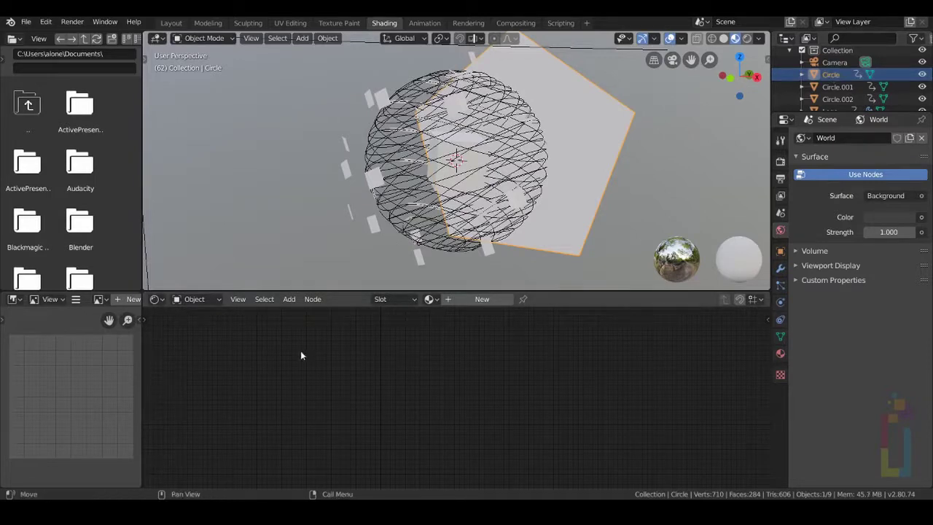
{"action": "left_click", "coordinate": [481, 300]}
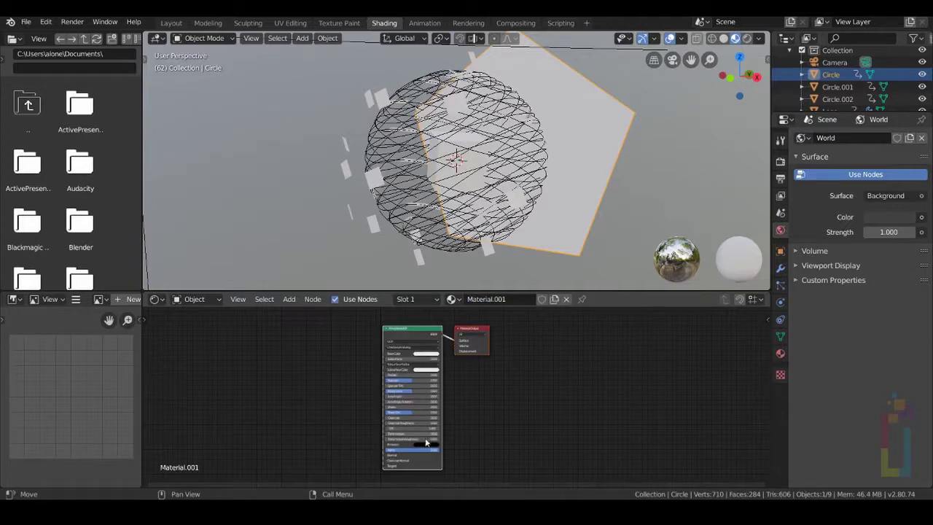
{"action": "left_click_drag", "start_coordinate": [450, 422], "coordinate": [453, 422]}
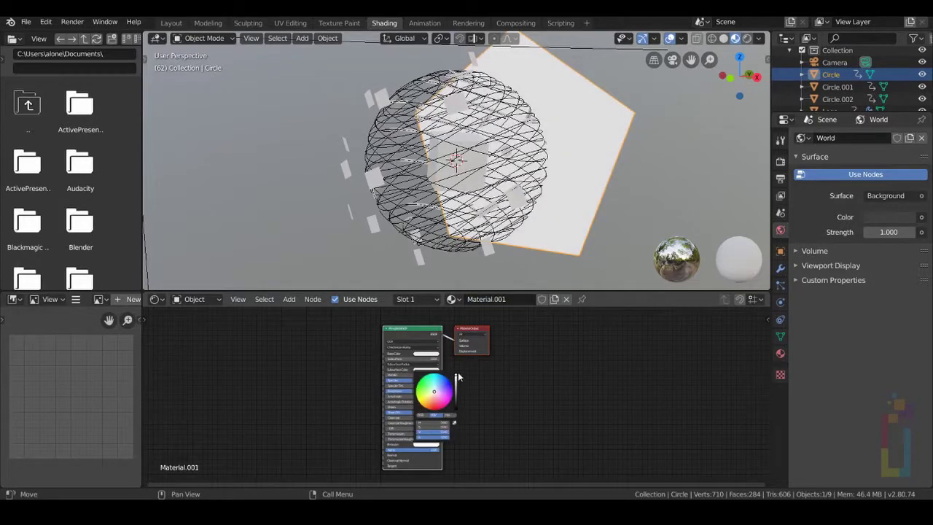
{"action": "left_click_drag", "start_coordinate": [401, 327], "coordinate": [310, 328]}
{"action": "left_click_drag", "start_coordinate": [387, 331], "coordinate": [451, 344]}
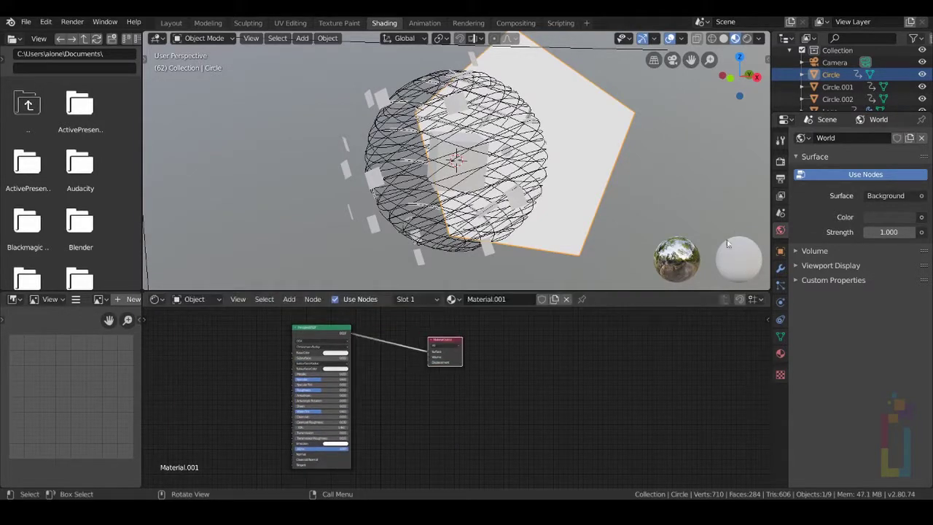
Step: Show the viewport in rendered shading and give Circle.001 a new material with a yellow-orange Emission colour
{"action": "left_click", "coordinate": [780, 161]}
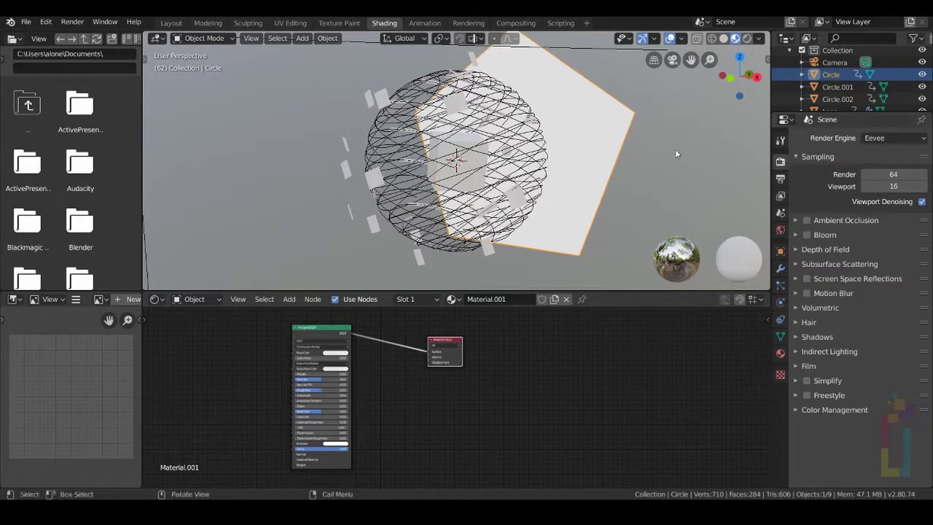
{"action": "left_click", "coordinate": [746, 40]}
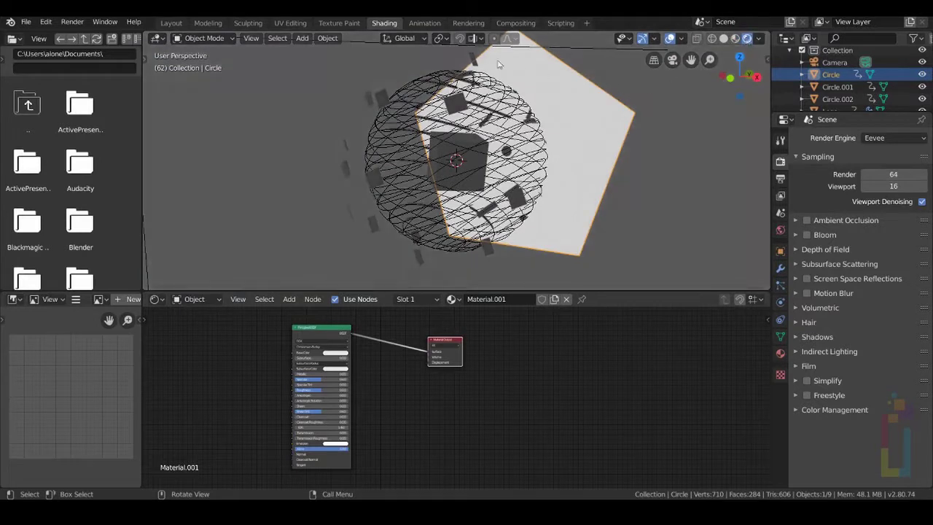
{"action": "left_click", "coordinate": [837, 86]}
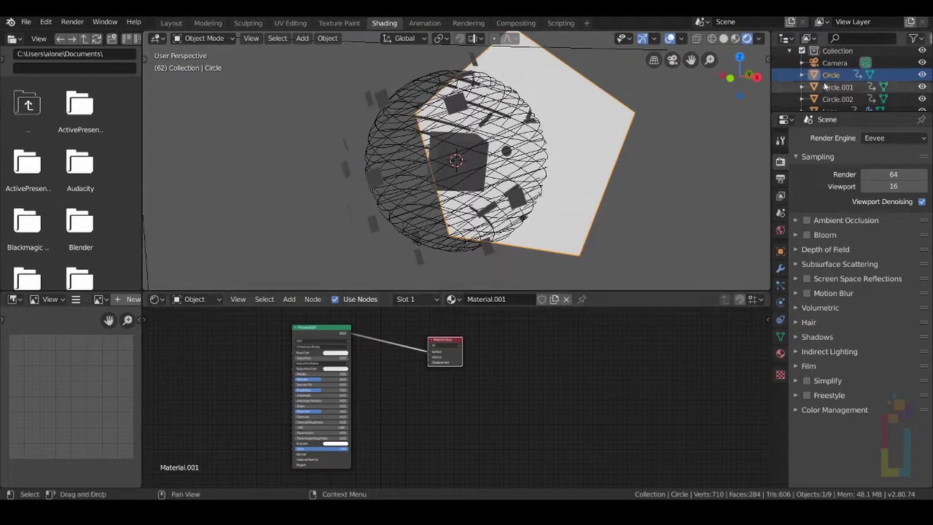
{"action": "left_click", "coordinate": [482, 299]}
{"action": "left_click", "coordinate": [433, 444]}
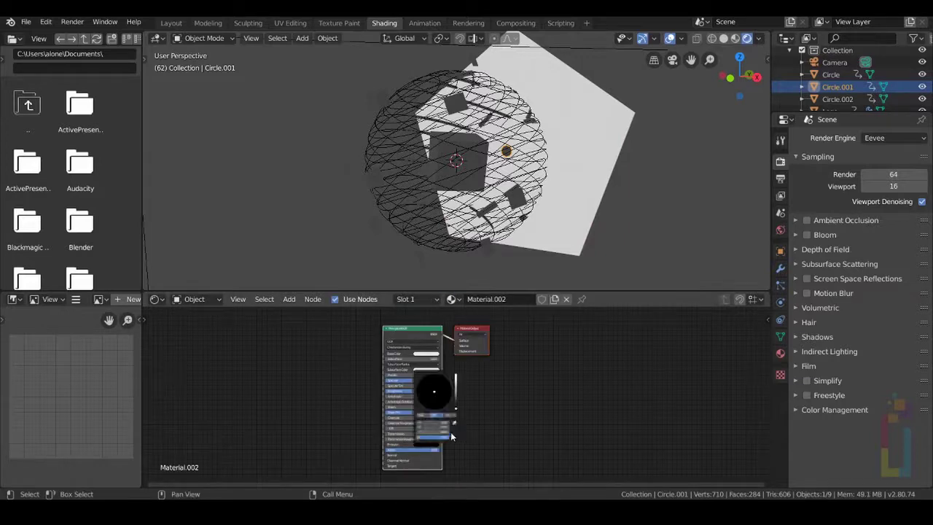
{"action": "left_click_drag", "start_coordinate": [452, 414], "coordinate": [453, 422]}
{"action": "left_click", "coordinate": [423, 400]}
{"action": "left_click", "coordinate": [420, 403]}
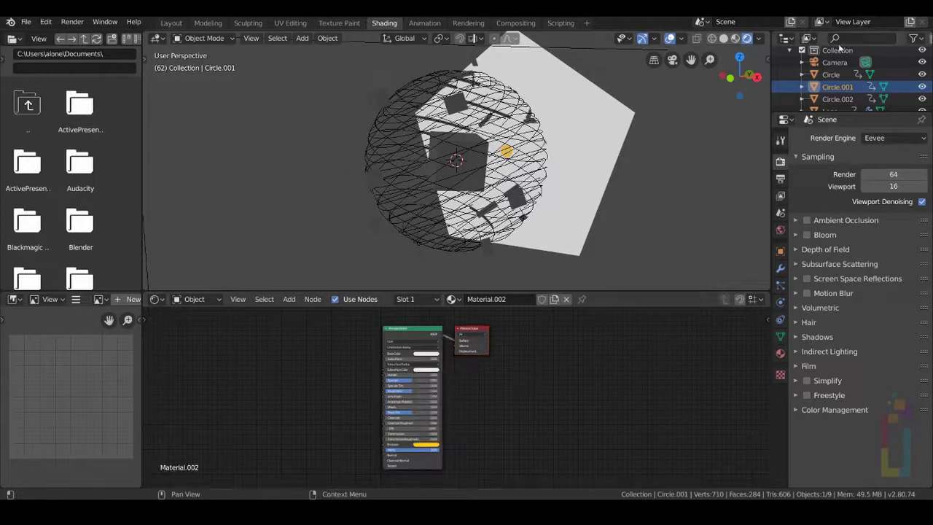
Step: Give Circle.002 a new material with a dark grey Emission colour
{"action": "left_click", "coordinate": [834, 100]}
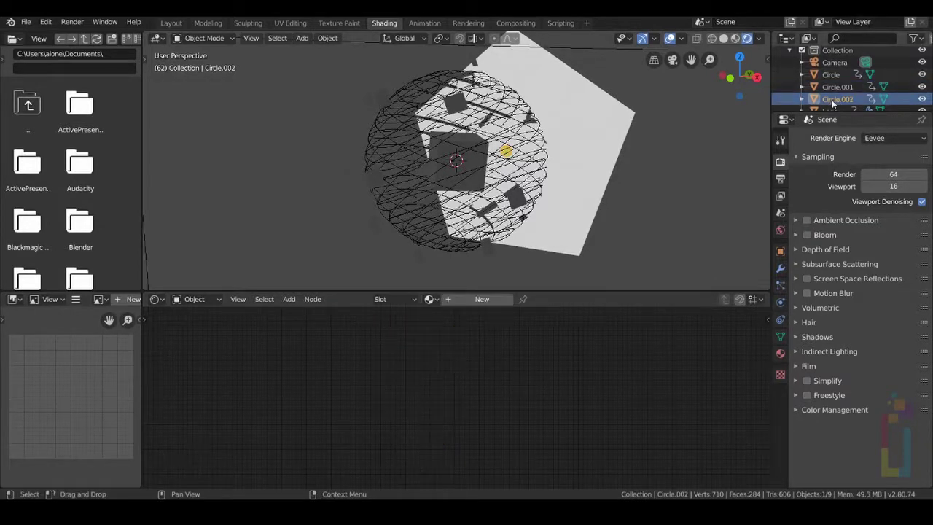
{"action": "left_click", "coordinate": [477, 299]}
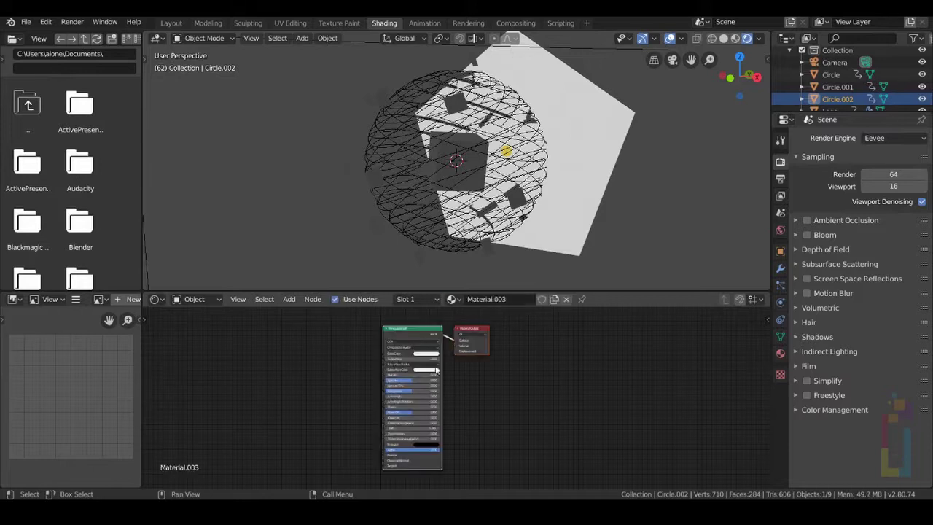
{"action": "left_click", "coordinate": [428, 445]}
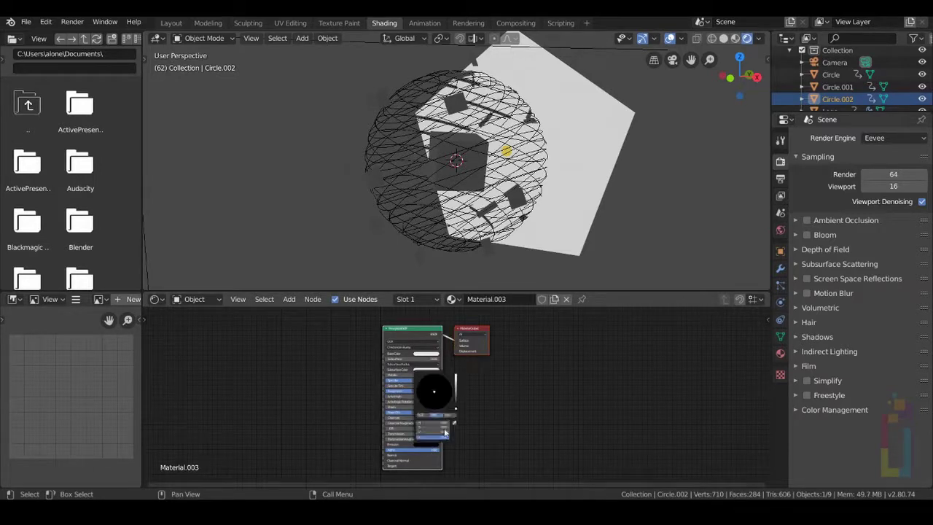
{"action": "left_click_drag", "start_coordinate": [455, 408], "coordinate": [455, 375]}
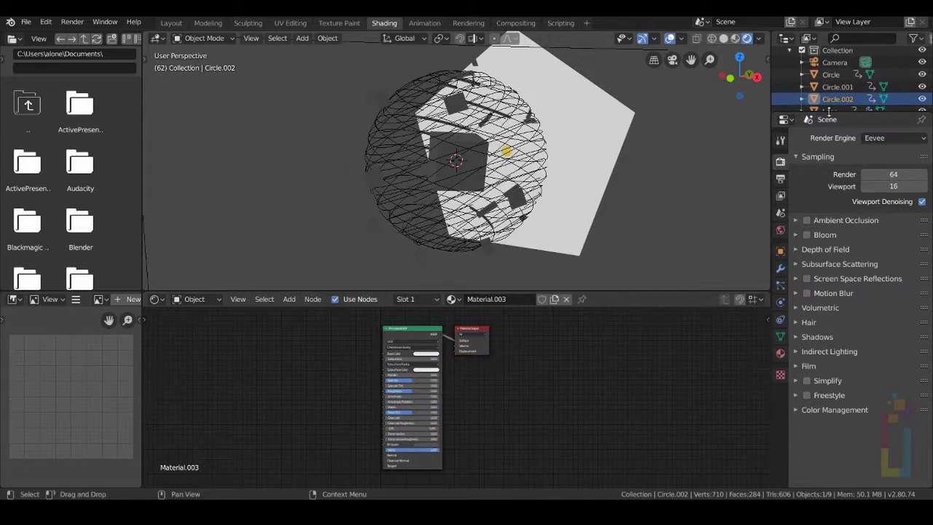
Step: Enlarge the object list and give the Logo cube a new material with a green Emission colour
{"action": "left_click_drag", "start_coordinate": [827, 112], "coordinate": [845, 234]}
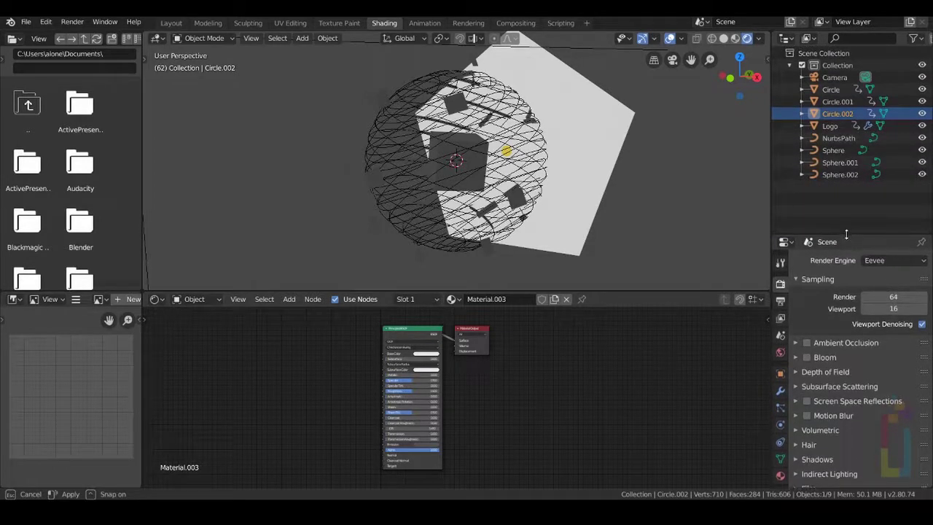
{"action": "left_click", "coordinate": [823, 126]}
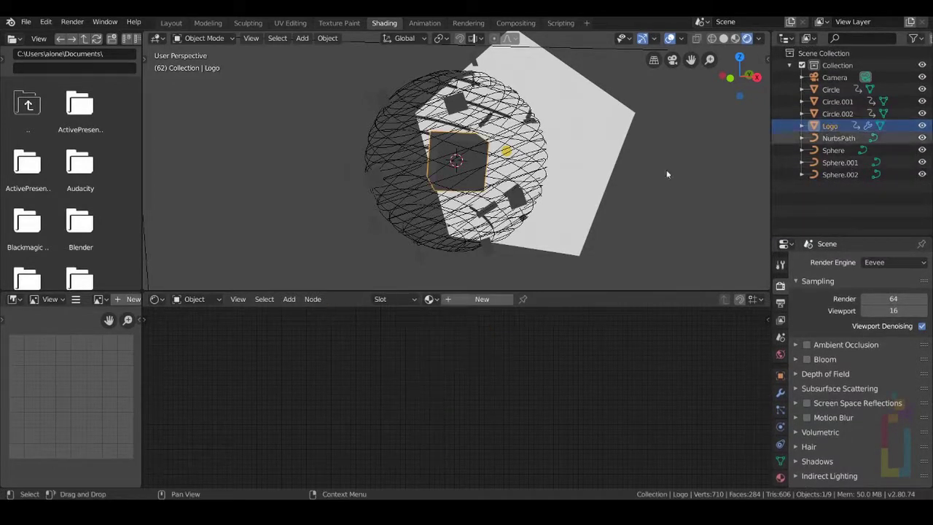
{"action": "left_click", "coordinate": [477, 298]}
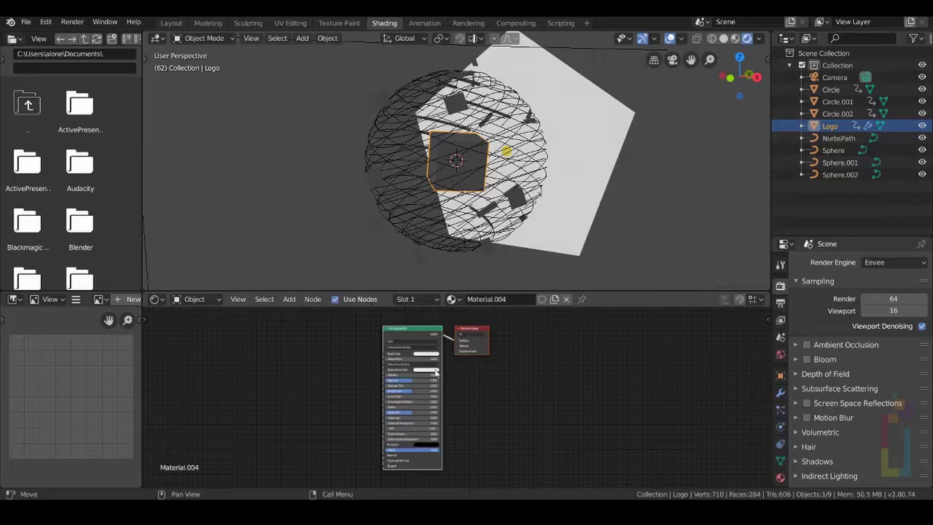
{"action": "left_click", "coordinate": [426, 444]}
{"action": "left_click_drag", "start_coordinate": [456, 393], "coordinate": [456, 376]}
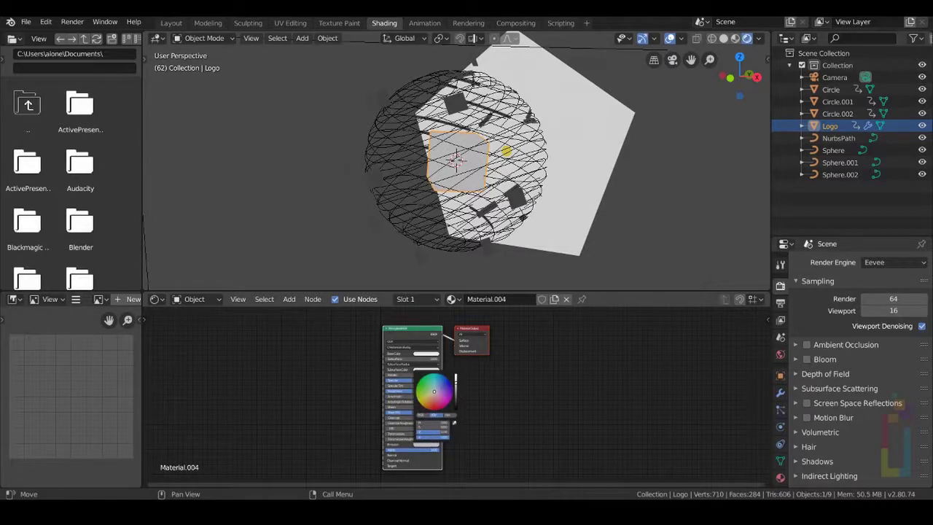
{"action": "left_click", "coordinate": [437, 392]}
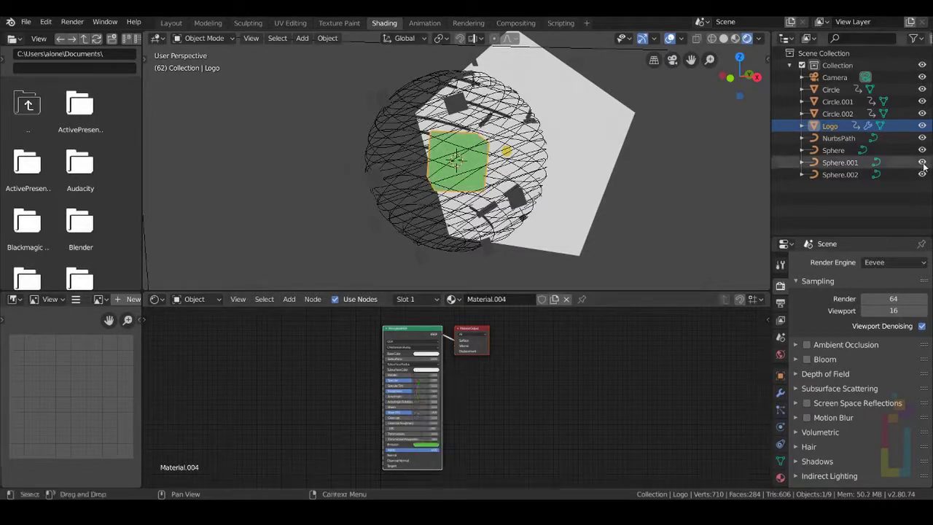
Step: Give the Sphere curve object a new material with a deep blue Emission colour
{"action": "left_click", "coordinate": [833, 151]}
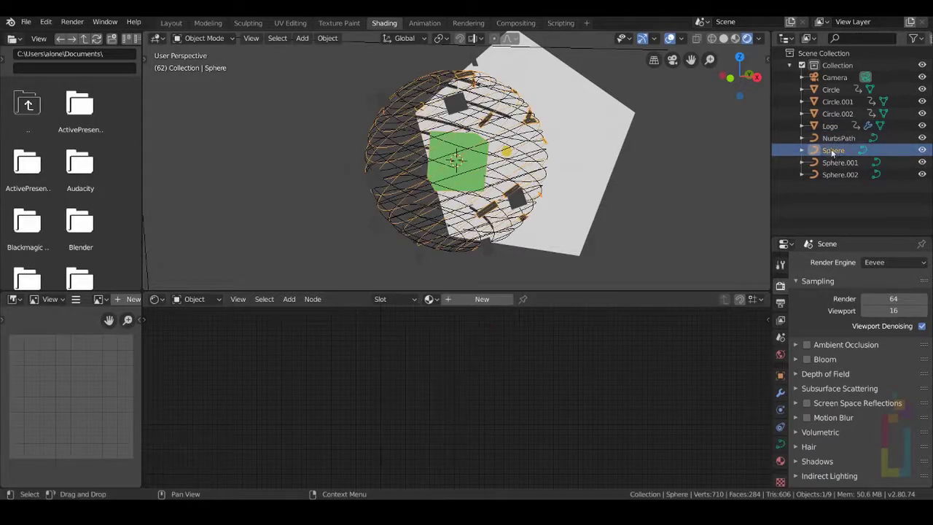
{"action": "left_click", "coordinate": [481, 298]}
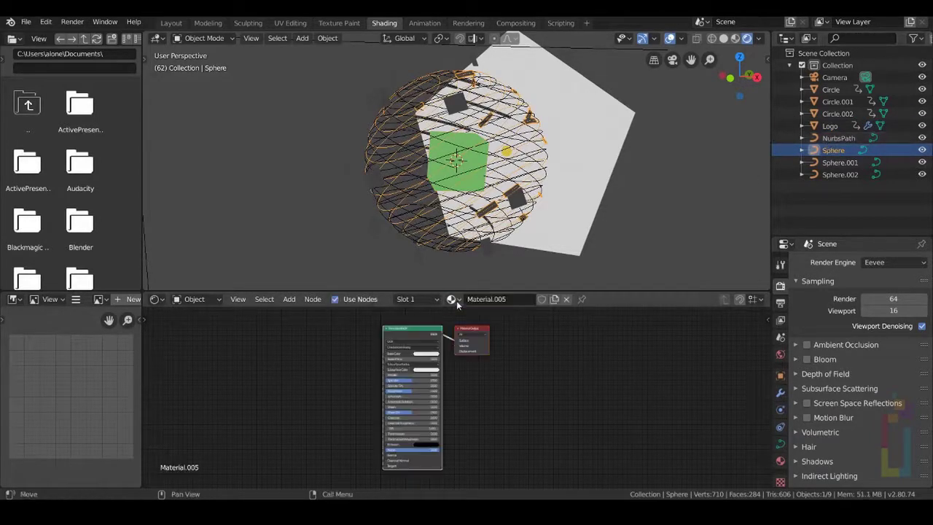
{"action": "left_click", "coordinate": [427, 444]}
{"action": "scroll", "coordinate": [457, 420], "scroll_direction": "up", "scroll_amount": 15}
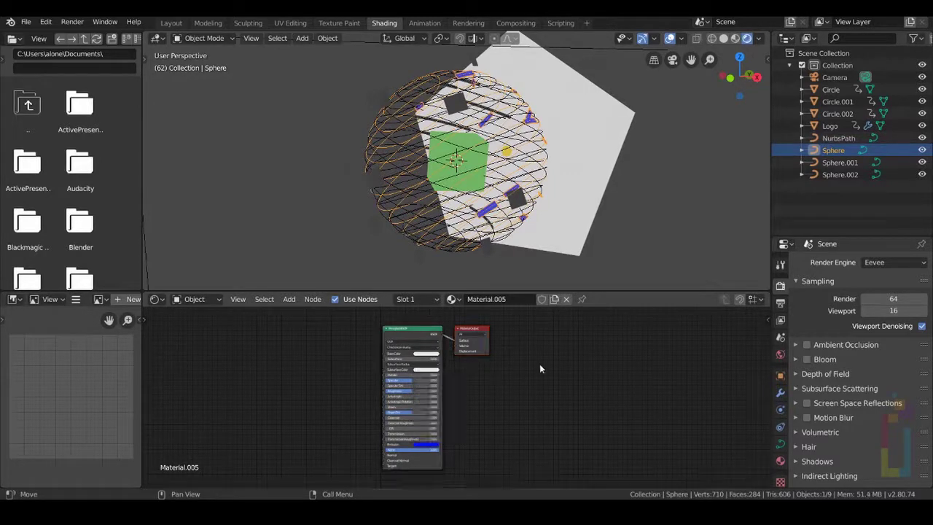
Step: Give Sphere.001 a new material with a light blue Emission colour
{"action": "left_click", "coordinate": [845, 163]}
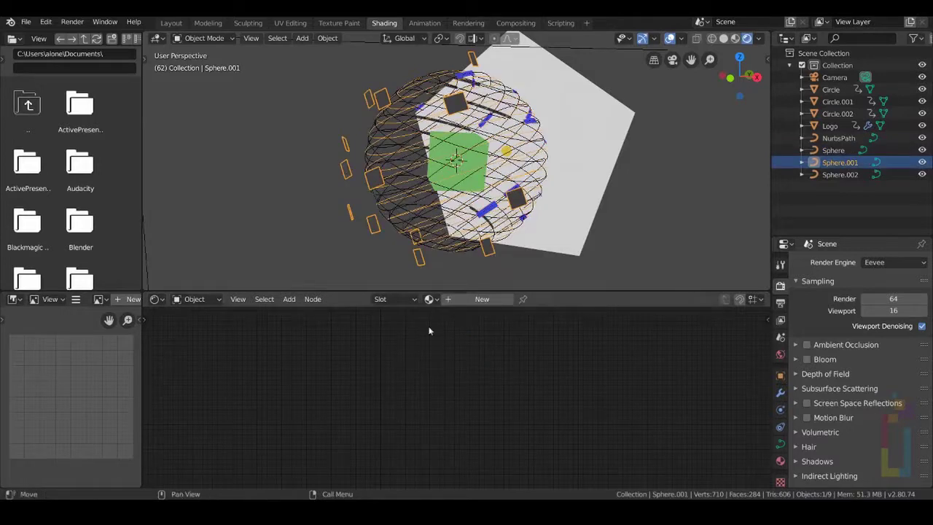
{"action": "left_click", "coordinate": [461, 299]}
{"action": "left_click", "coordinate": [430, 444]}
{"action": "left_click_drag", "start_coordinate": [460, 406], "coordinate": [453, 368]}
{"action": "left_click", "coordinate": [440, 378]}
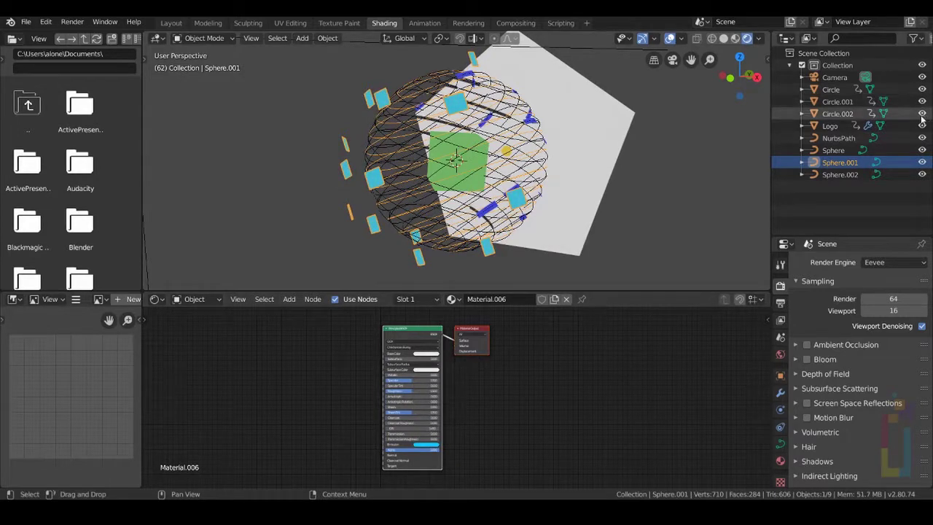
Step: Give Sphere.002 a new material with a turquoise Emission colour
{"action": "left_click", "coordinate": [839, 175]}
{"action": "left_click", "coordinate": [480, 299]}
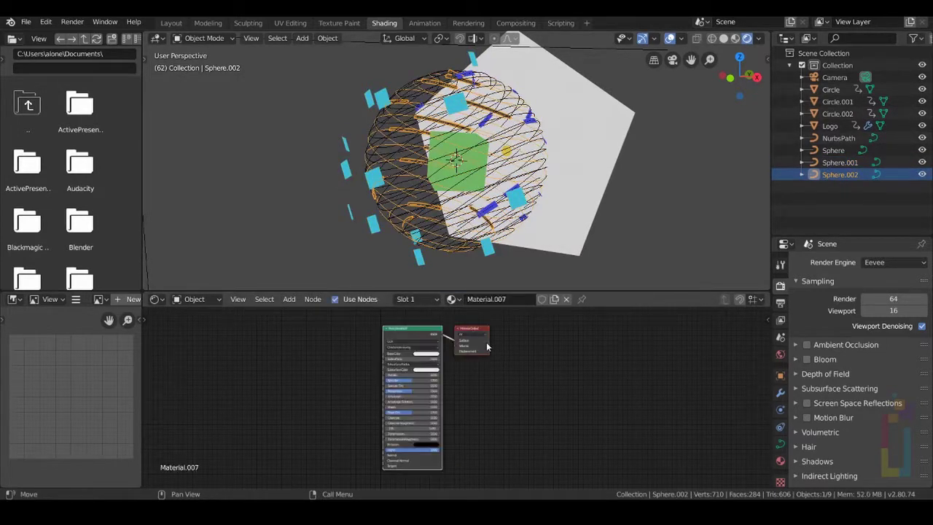
{"action": "left_click", "coordinate": [427, 443]}
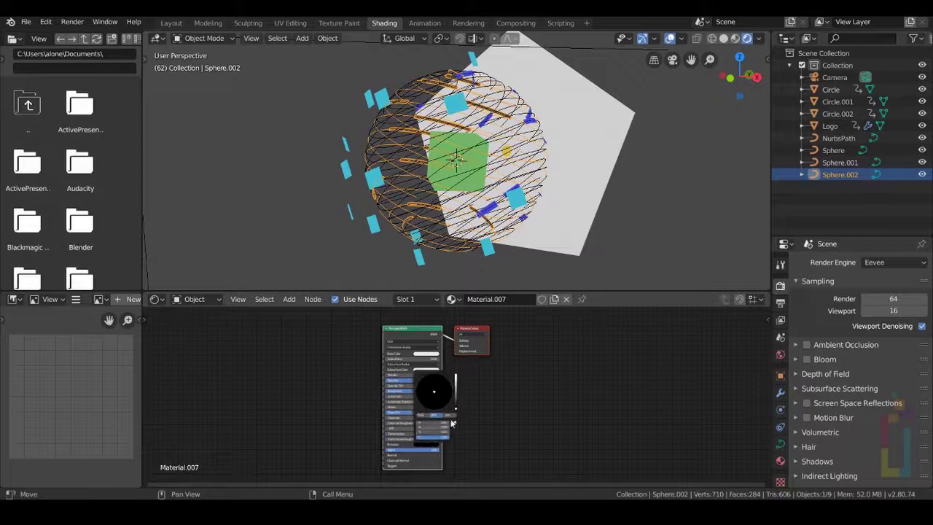
{"action": "left_click_drag", "start_coordinate": [456, 408], "coordinate": [432, 376]}
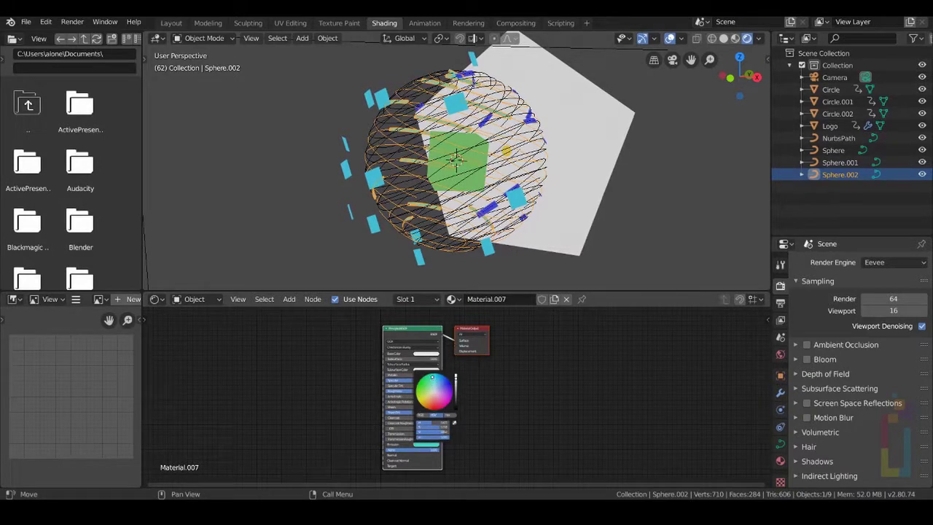
Step: Look through the camera and play the coloured animation from its first frame to check it, then stop playback
{"action": "key", "text": "KP_0"}
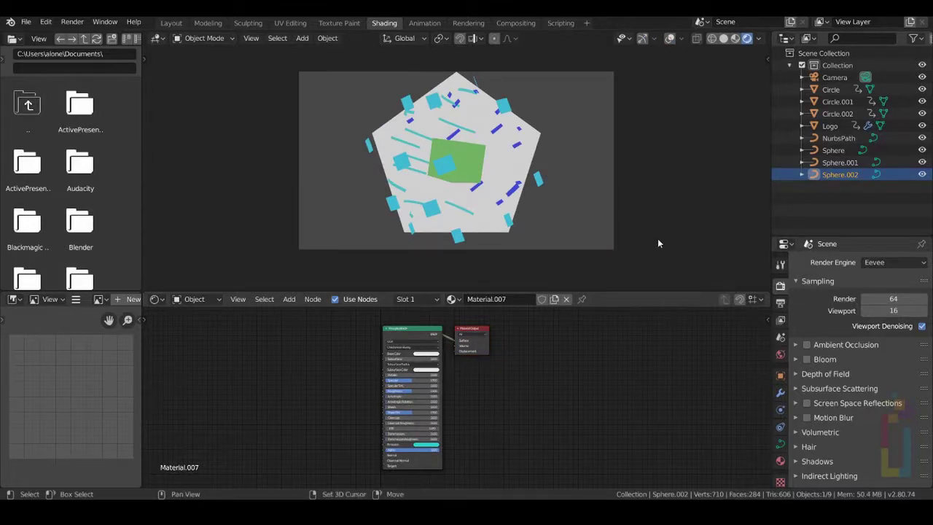
{"action": "key", "text": "shift+Left"}
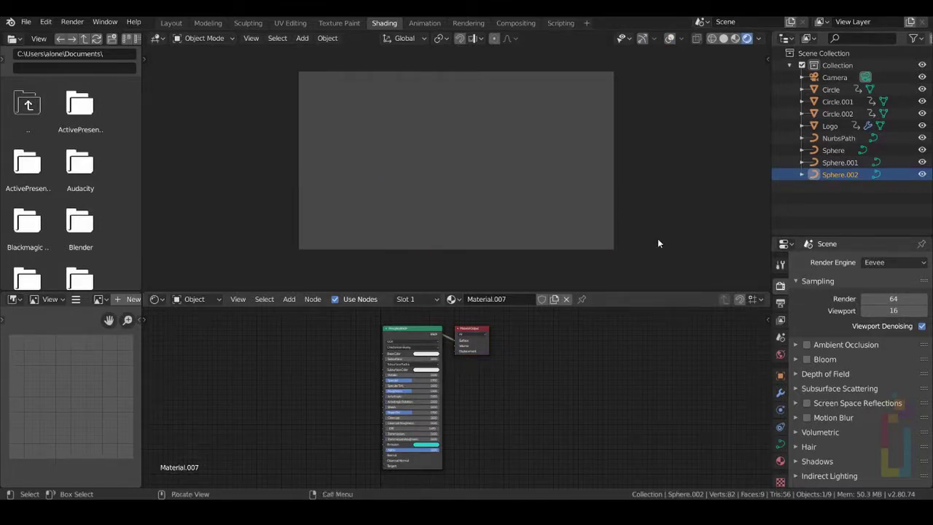
{"action": "key", "text": "space"}
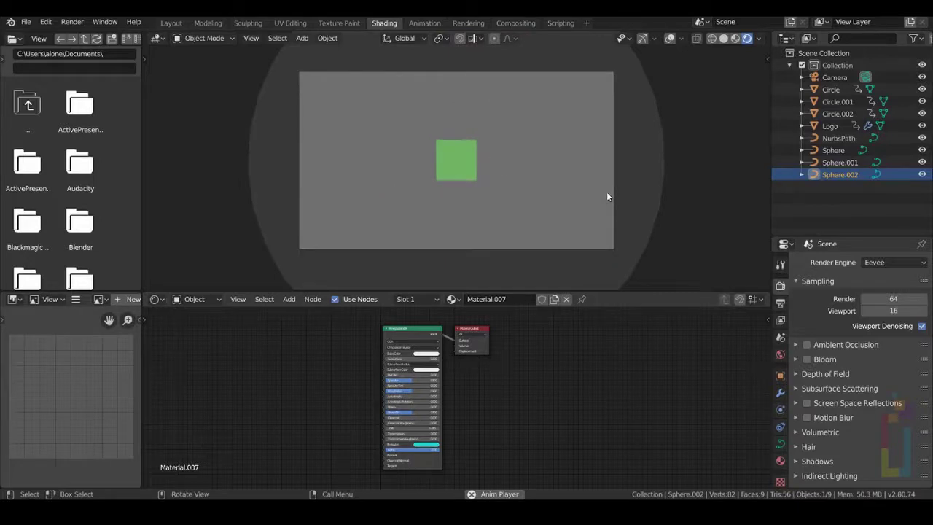
{"action": "key", "text": "space"}
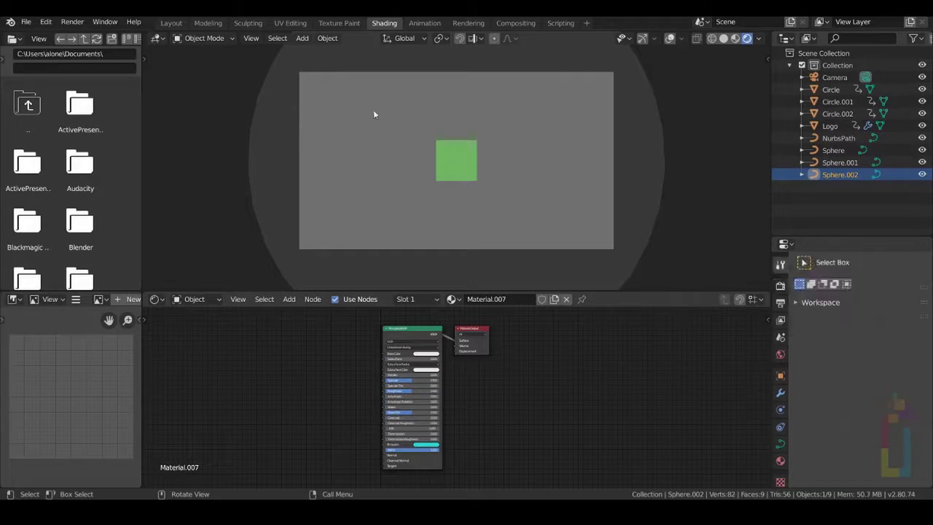
Step: Set the Eevee render sampling to 128 samples
{"action": "left_click", "coordinate": [780, 286]}
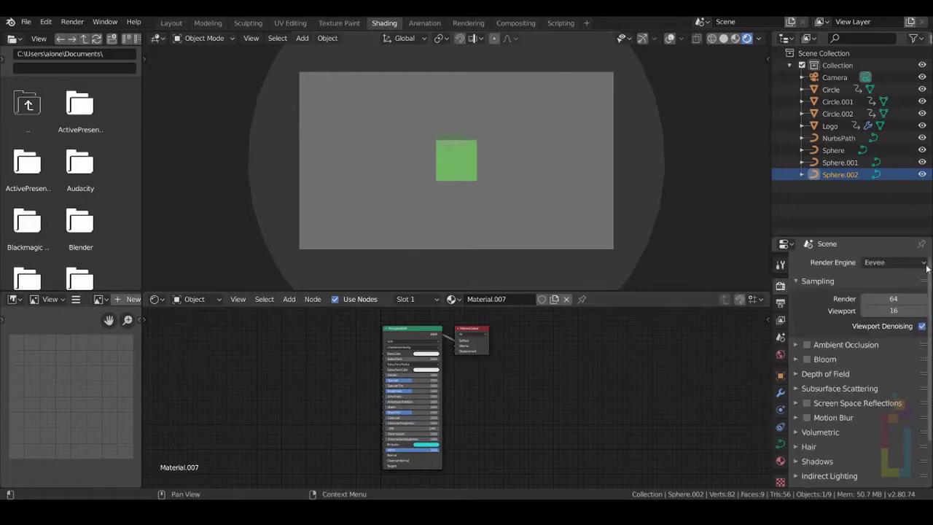
{"action": "left_click", "coordinate": [891, 298]}
{"action": "type", "text": "128"}
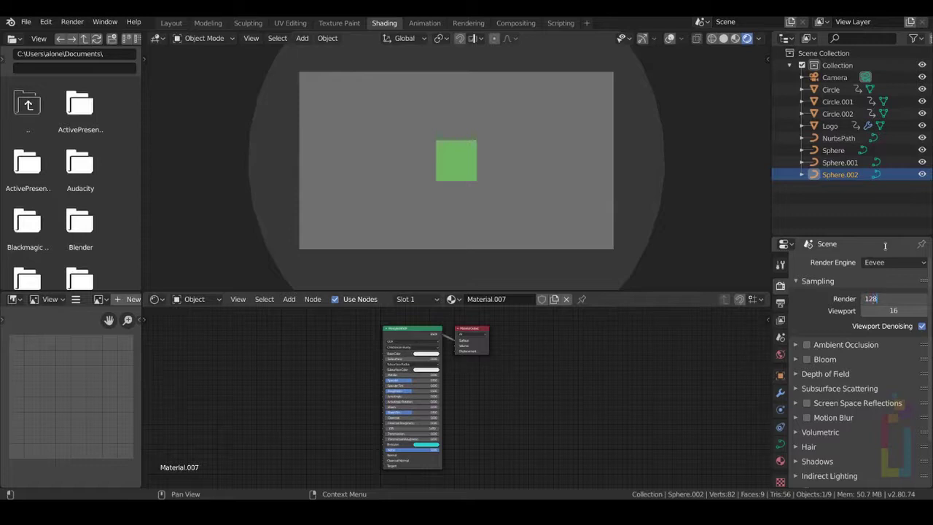
{"action": "key", "text": "Return"}
Step: Check the output resolution settings and set the scene's end frame to 120
{"action": "left_click", "coordinate": [782, 306]}
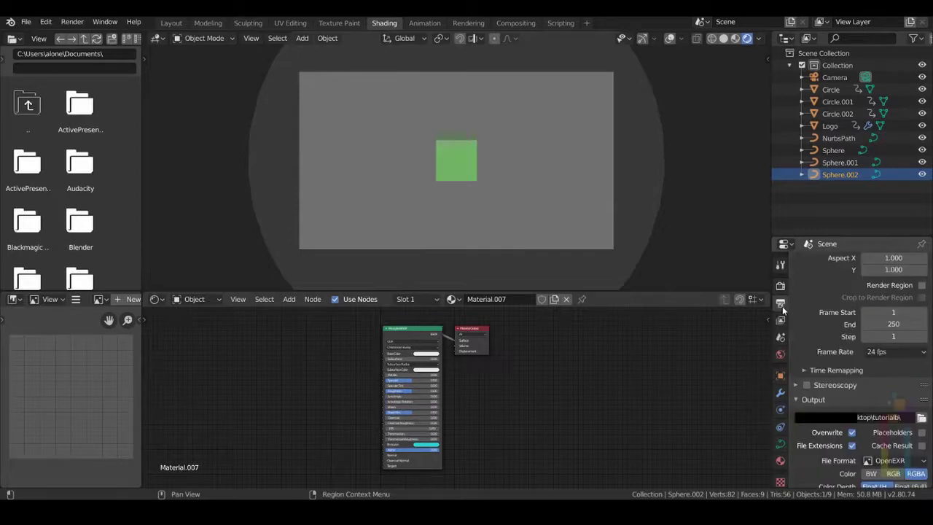
{"action": "scroll", "coordinate": [811, 302], "scroll_direction": "up", "scroll_amount": 2}
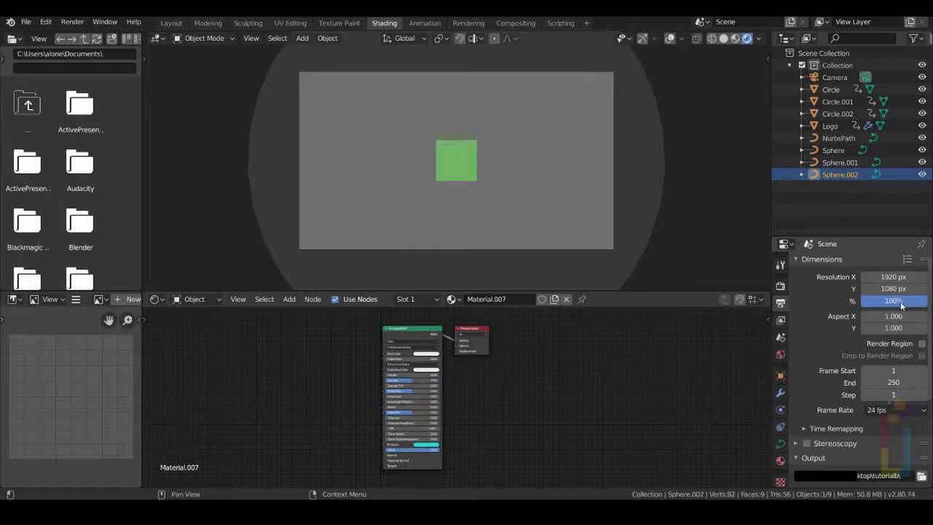
{"action": "scroll", "coordinate": [817, 331], "scroll_direction": "down", "scroll_amount": 2}
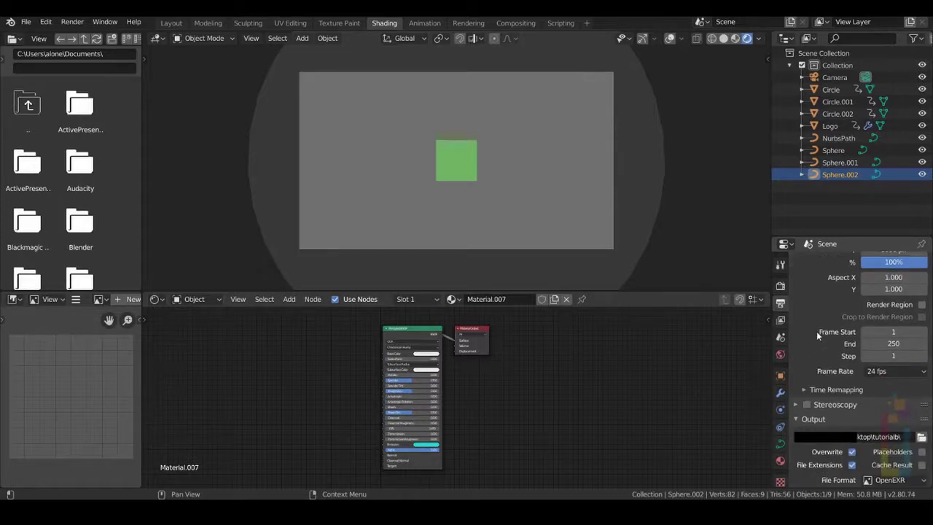
{"action": "left_click", "coordinate": [893, 343]}
{"action": "type", "text": "120"}
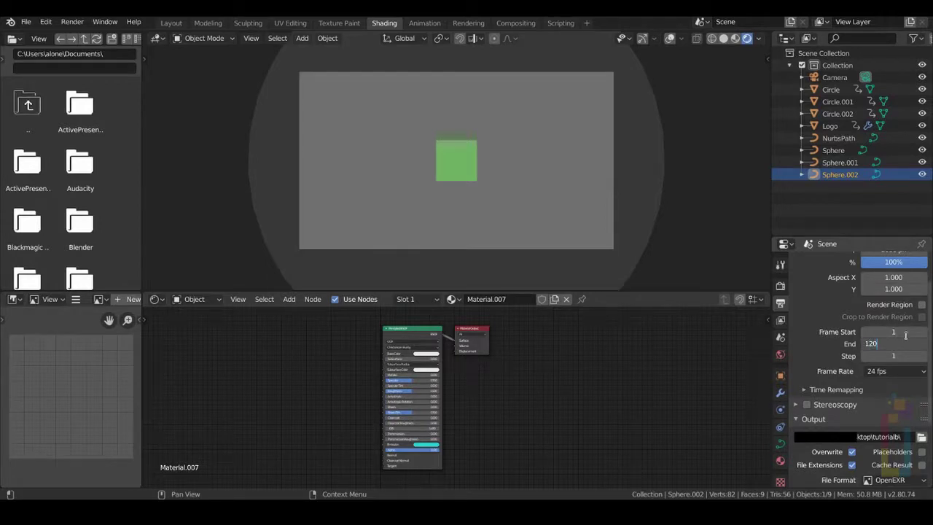
{"action": "key", "text": "Return"}
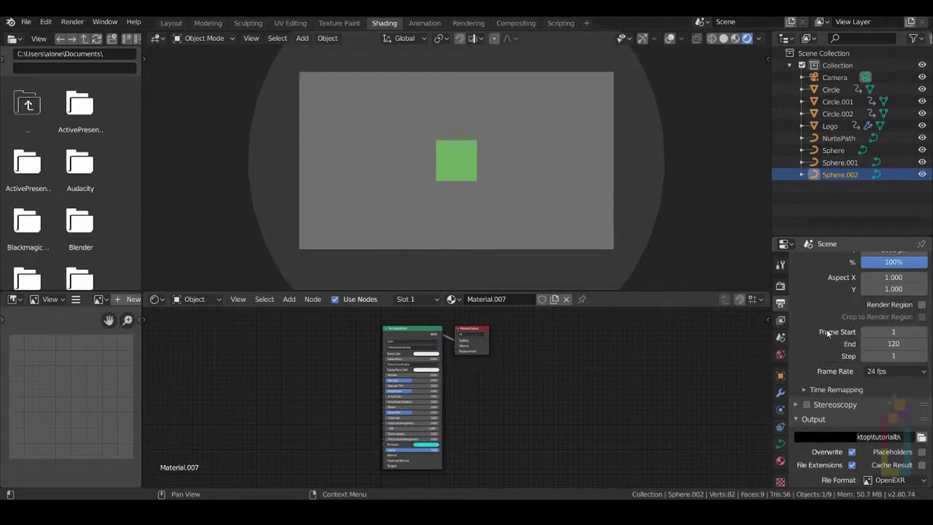
Step: Choose OpenEXR as the output file format and open the render commands
{"action": "scroll", "coordinate": [809, 326], "scroll_direction": "down", "scroll_amount": 2}
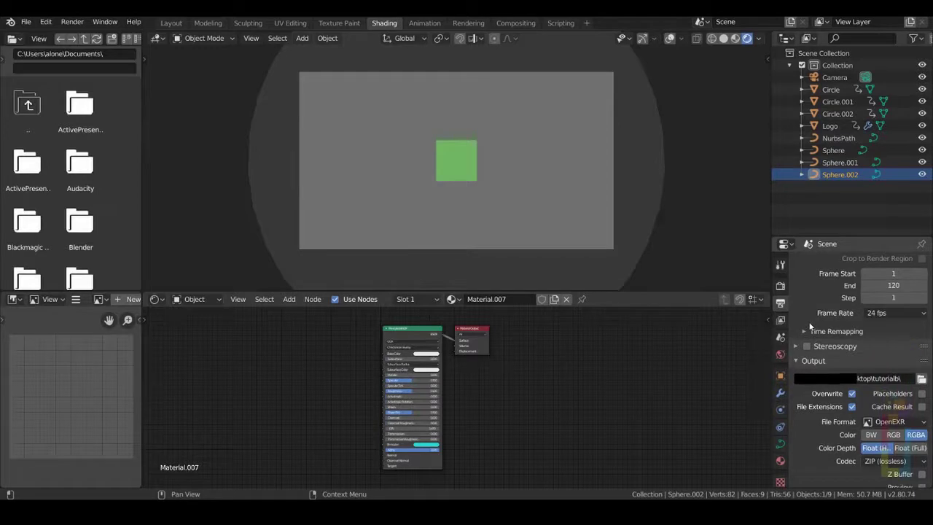
{"action": "scroll", "coordinate": [809, 326], "scroll_direction": "down", "scroll_amount": 1}
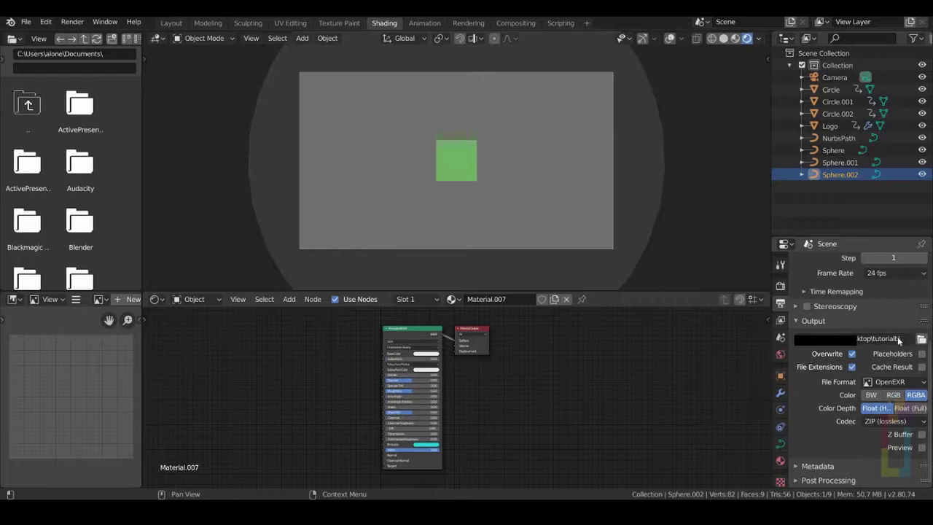
{"action": "left_click", "coordinate": [894, 382]}
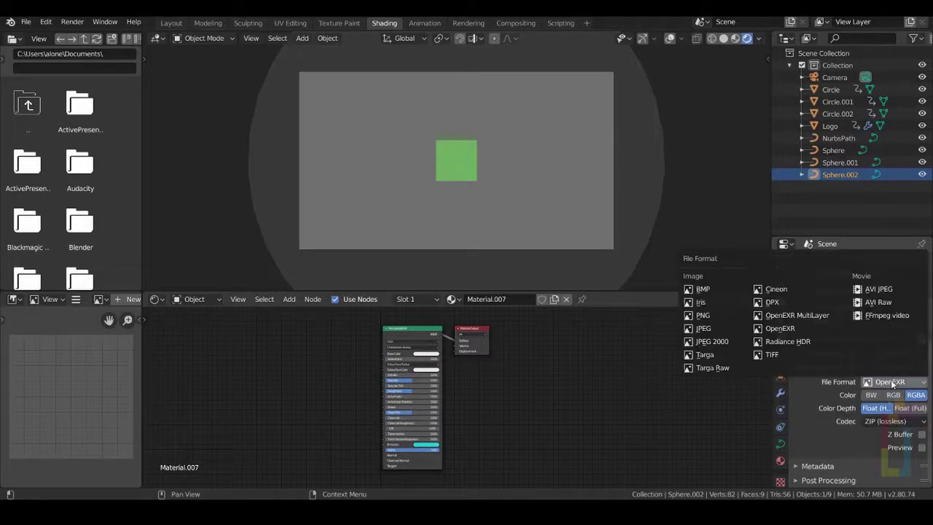
{"action": "left_click", "coordinate": [794, 330]}
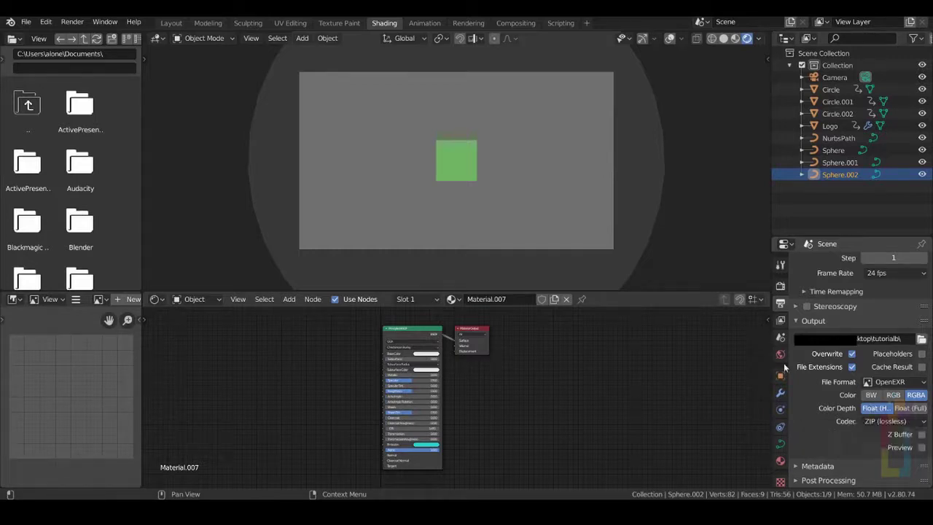
{"action": "left_click", "coordinate": [73, 23]}
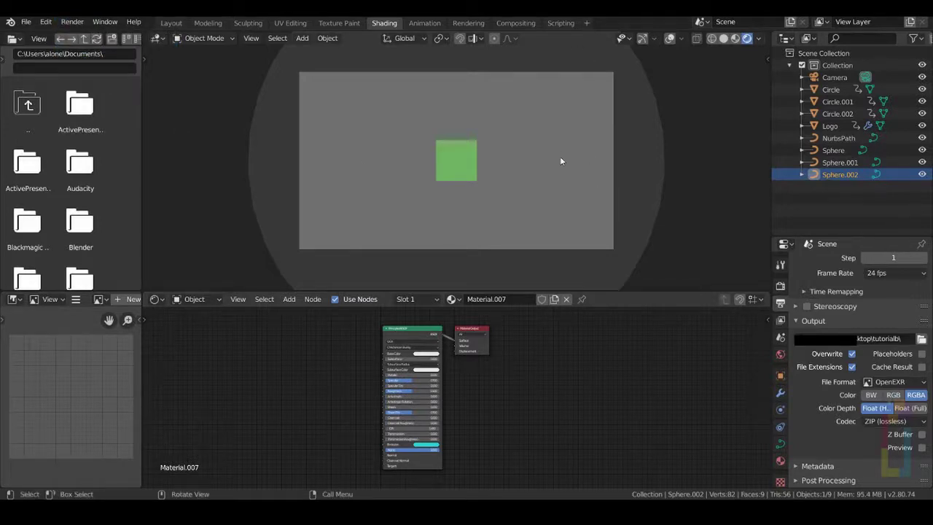
Step: Add a Video Editing workspace to the project
{"action": "left_click", "coordinate": [588, 23]}
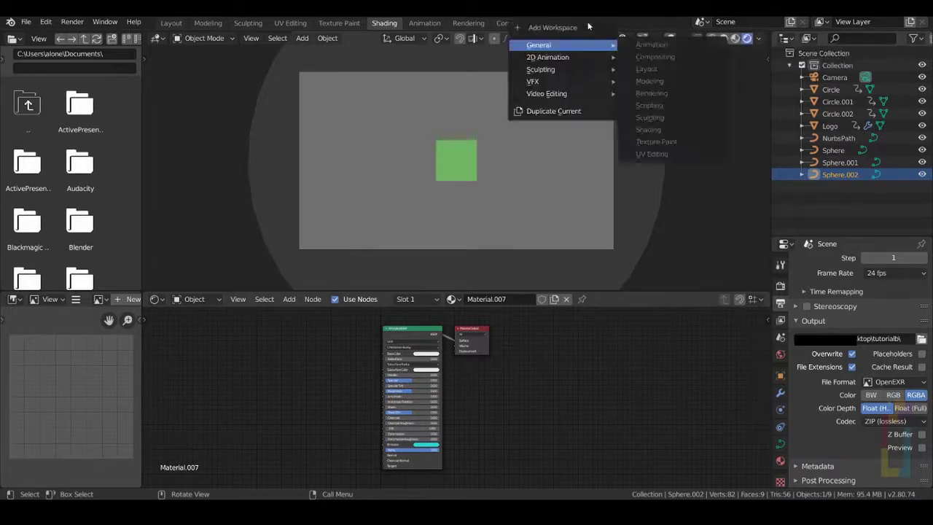
{"action": "mouse_move", "coordinate": [561, 93]}
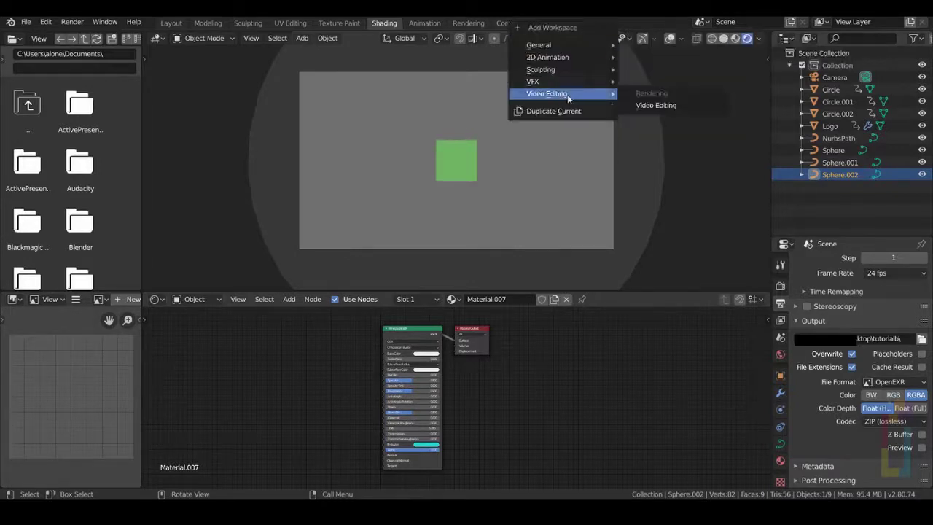
{"action": "left_click", "coordinate": [639, 105]}
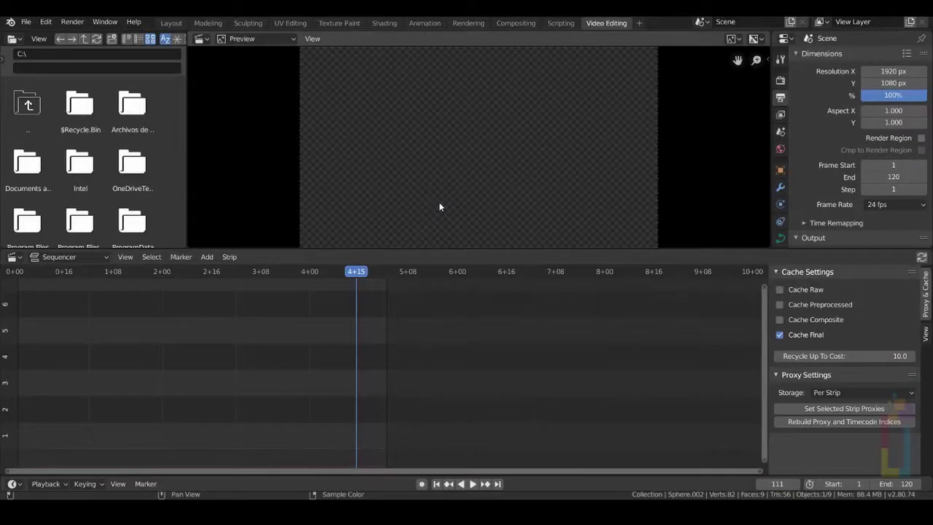
Step: Start adding an image sequence strip in the sequencer and select all the rendered EXR frames in the tutorialb folder
{"action": "left_click", "coordinate": [210, 258]}
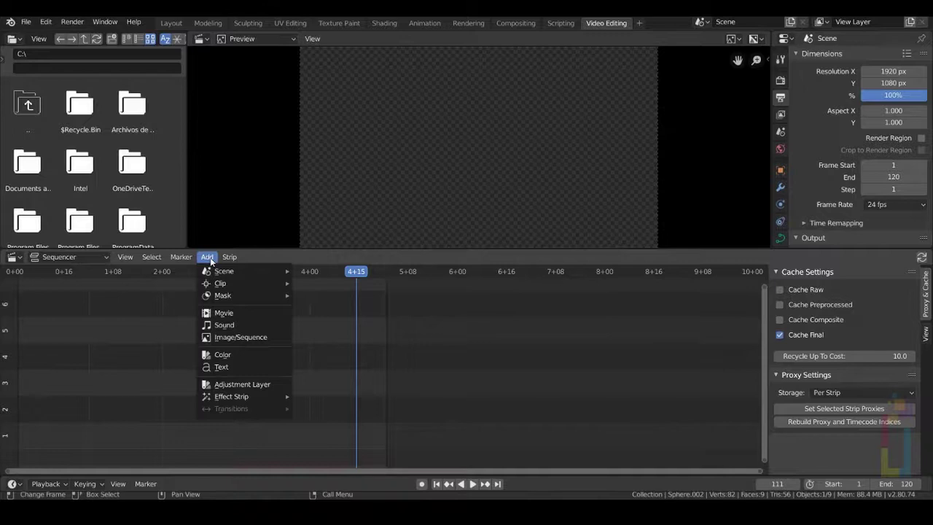
{"action": "left_click", "coordinate": [246, 337]}
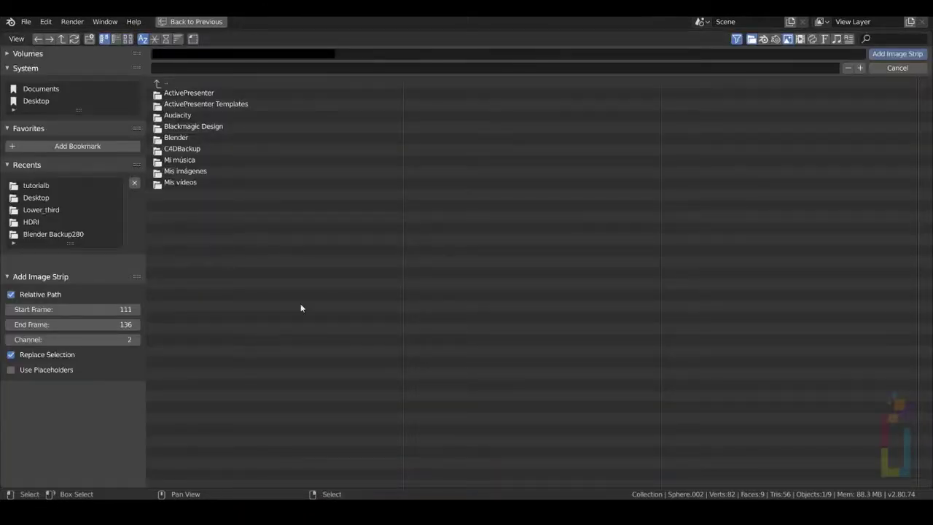
{"action": "left_click", "coordinate": [36, 185]}
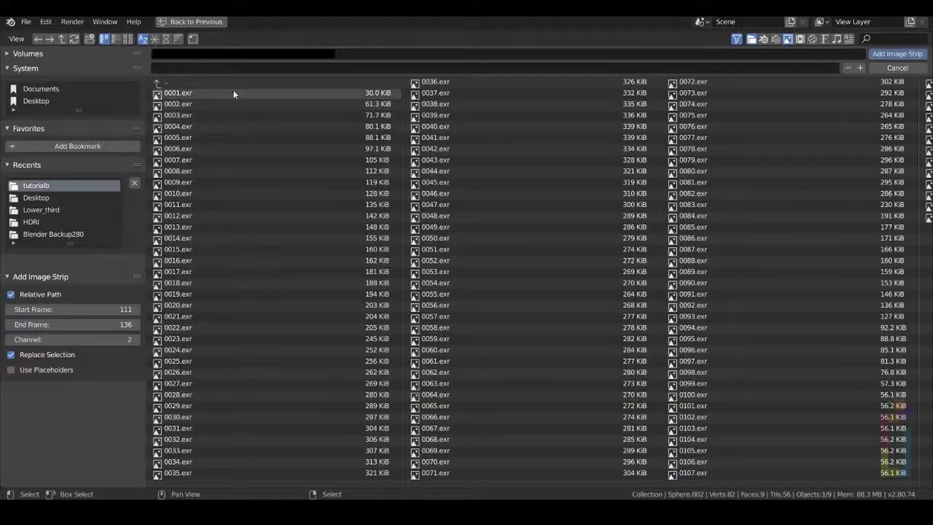
{"action": "left_click", "coordinate": [233, 93]}
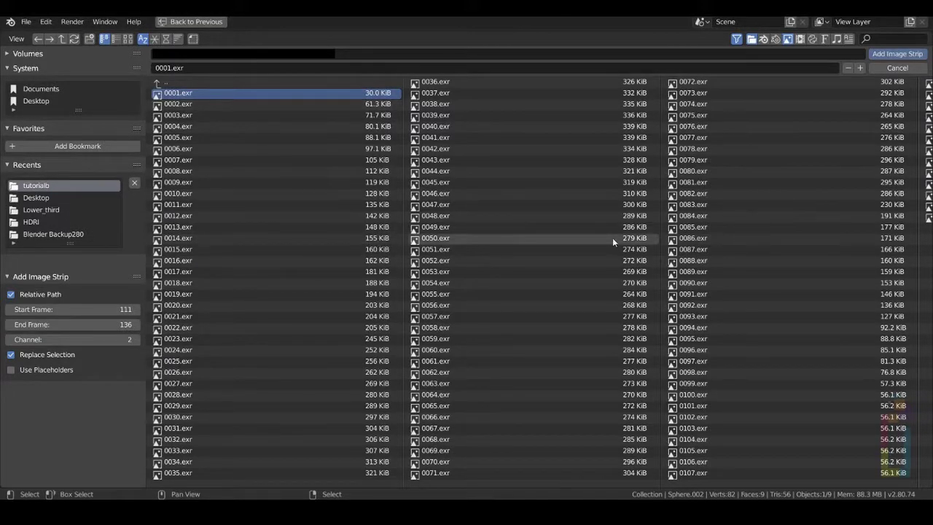
{"action": "key", "text": "a"}
Step: Set the image strip's start frame to 1 and end frame to 120, and add the EXR sequence to the sequencer
{"action": "key", "text": "BackSpace"}
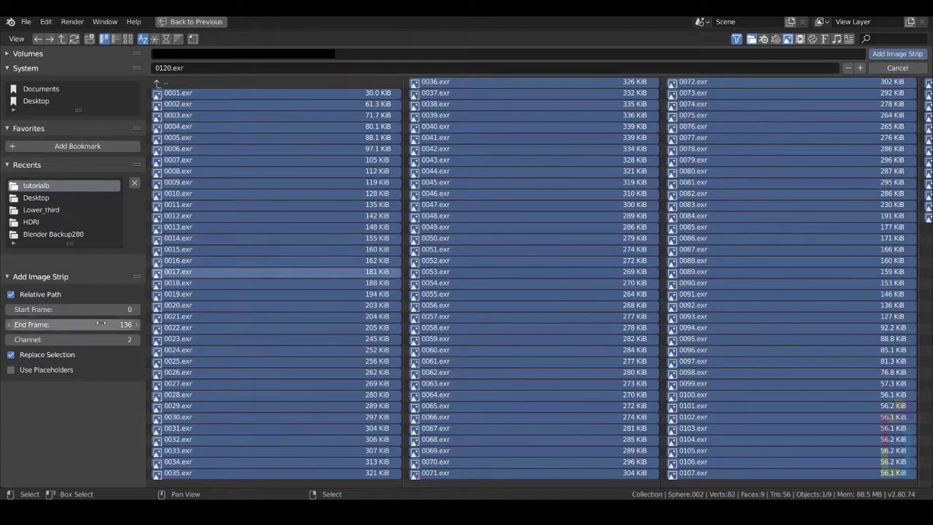
{"action": "left_click", "coordinate": [110, 308]}
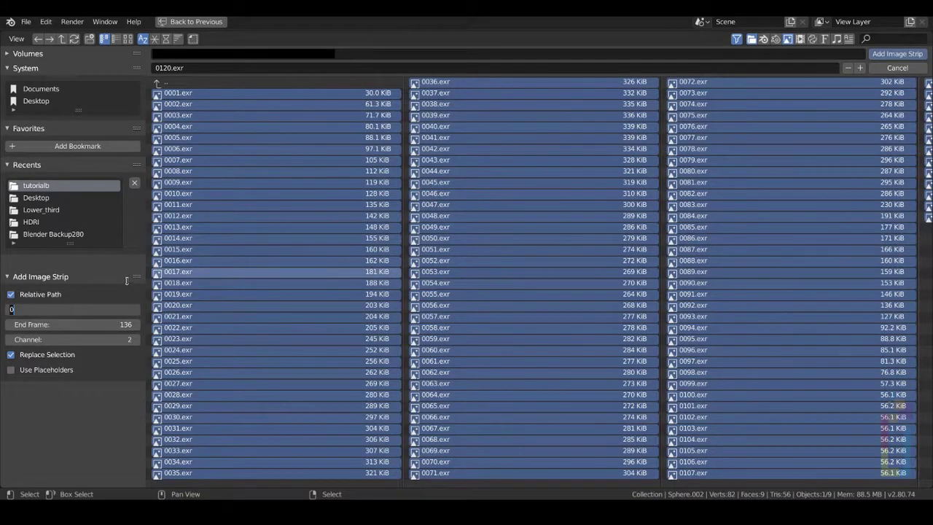
{"action": "key", "text": "Return"}
{"action": "left_click", "coordinate": [128, 321]}
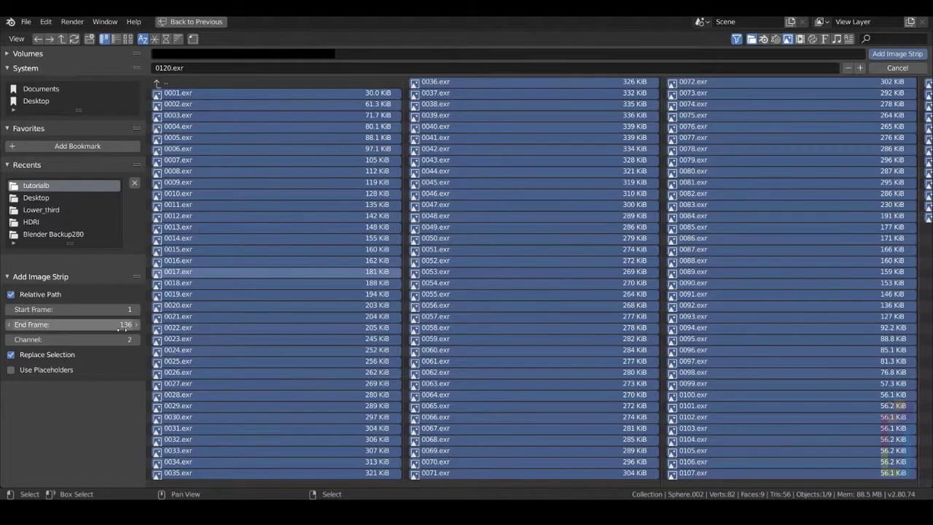
{"action": "type", "text": "120"}
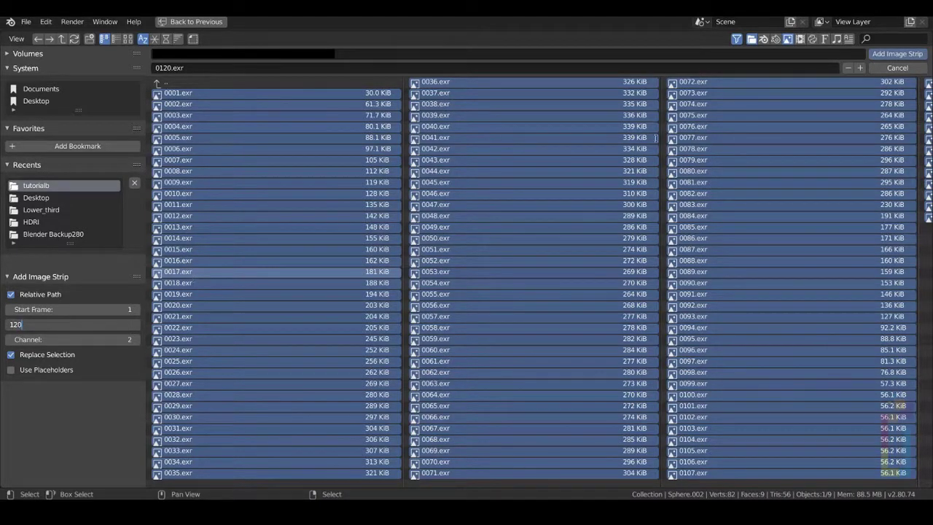
{"action": "left_click", "coordinate": [896, 55]}
{"action": "left_click", "coordinate": [898, 55]}
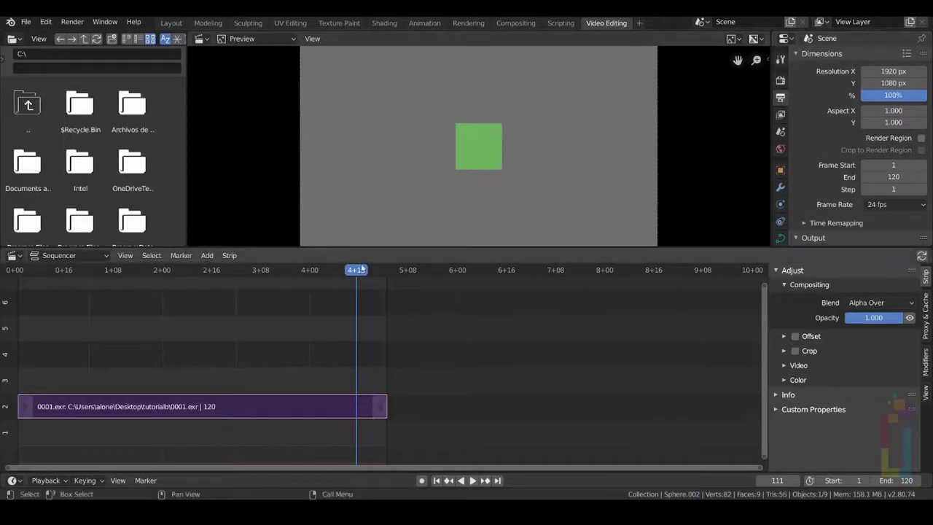
Step: Play the image sequence from near its beginning to check the animation, and return the playhead to frame 5
{"action": "left_click_drag", "start_coordinate": [357, 272], "coordinate": [73, 309]}
{"action": "key", "text": "space"}
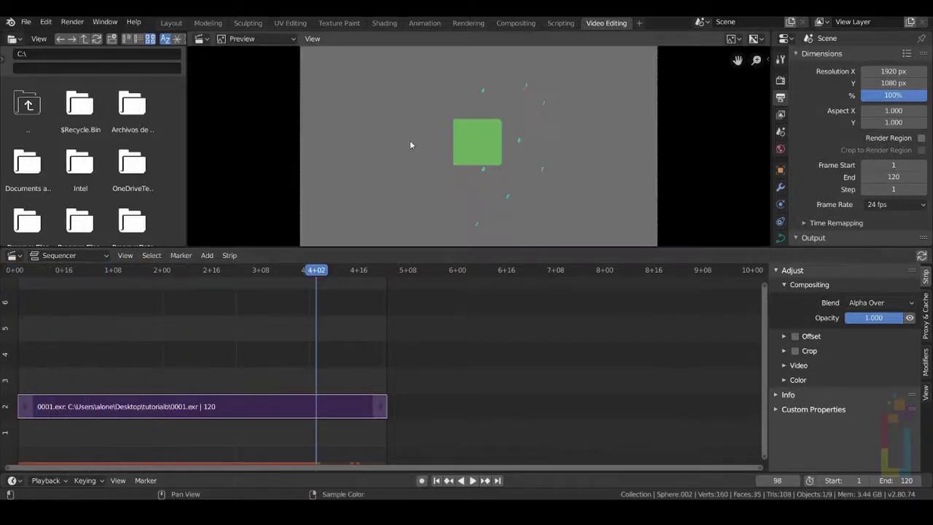
{"action": "left_click_drag", "start_coordinate": [317, 271], "coordinate": [30, 295]}
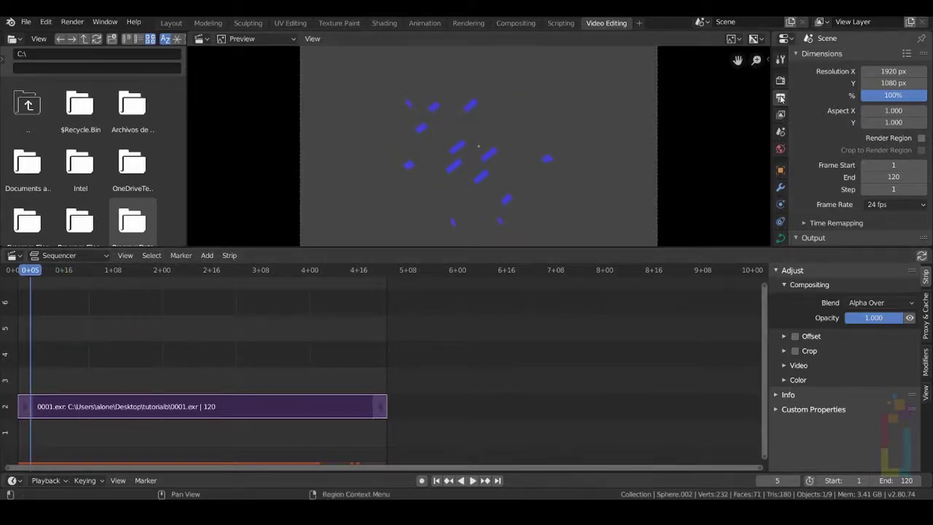
Step: Choose FFmpeg video as the output file format and open the render commands for rendering the animation
{"action": "scroll", "coordinate": [859, 208], "scroll_direction": "down", "scroll_amount": 5}
{"action": "scroll", "coordinate": [859, 211], "scroll_direction": "down", "scroll_amount": 1}
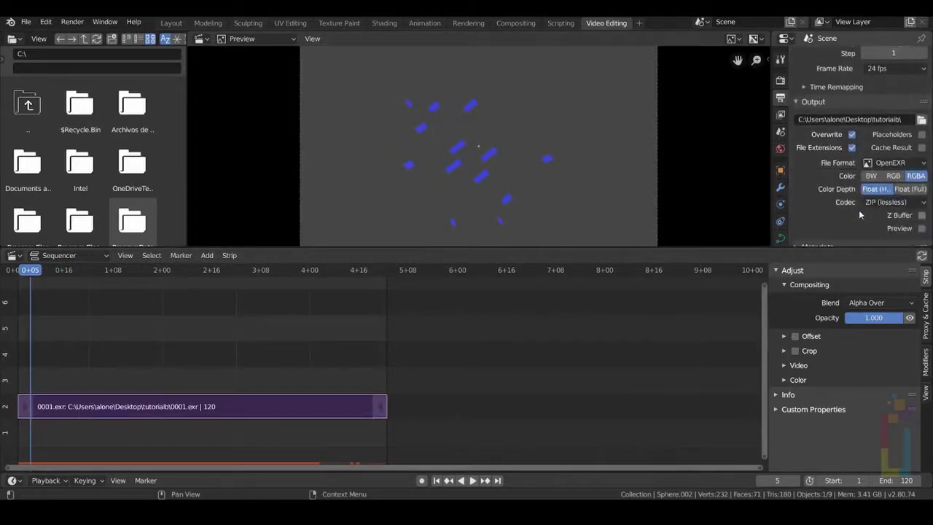
{"action": "left_click", "coordinate": [893, 163]}
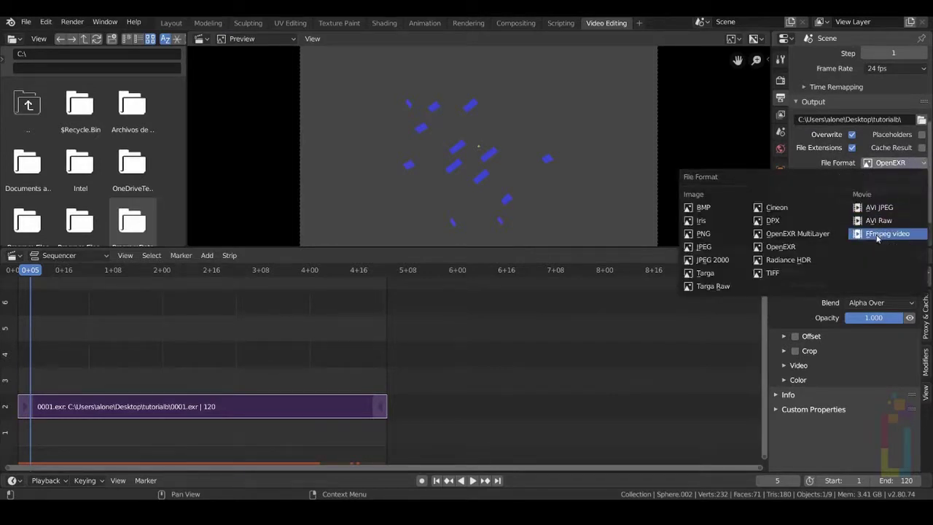
{"action": "left_click", "coordinate": [885, 235]}
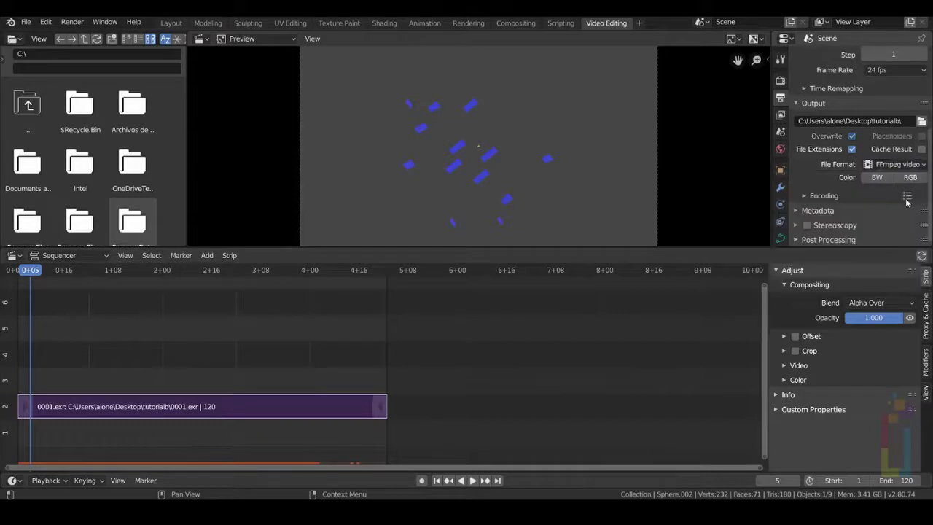
{"action": "scroll", "coordinate": [869, 239], "scroll_direction": "up", "scroll_amount": 3}
{"action": "scroll", "coordinate": [867, 235], "scroll_direction": "down", "scroll_amount": 3}
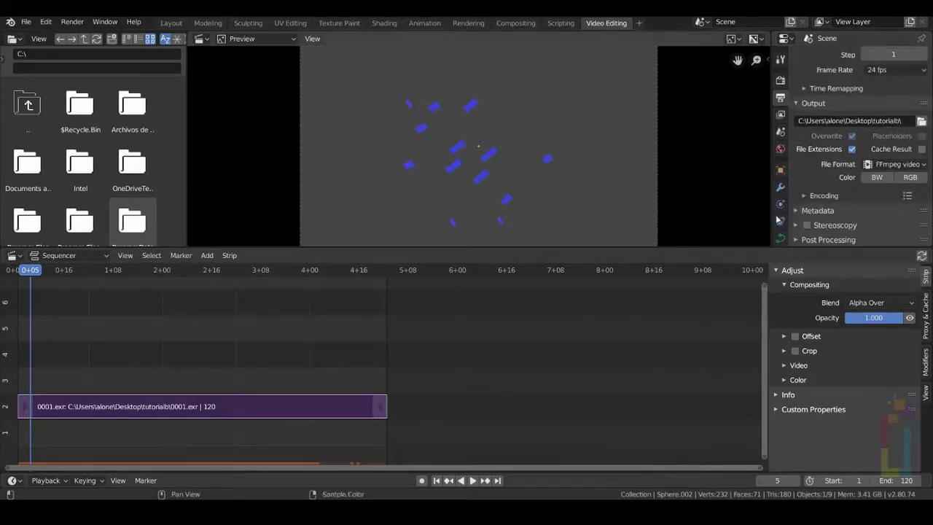
{"action": "scroll", "coordinate": [827, 188], "scroll_direction": "up", "scroll_amount": 2}
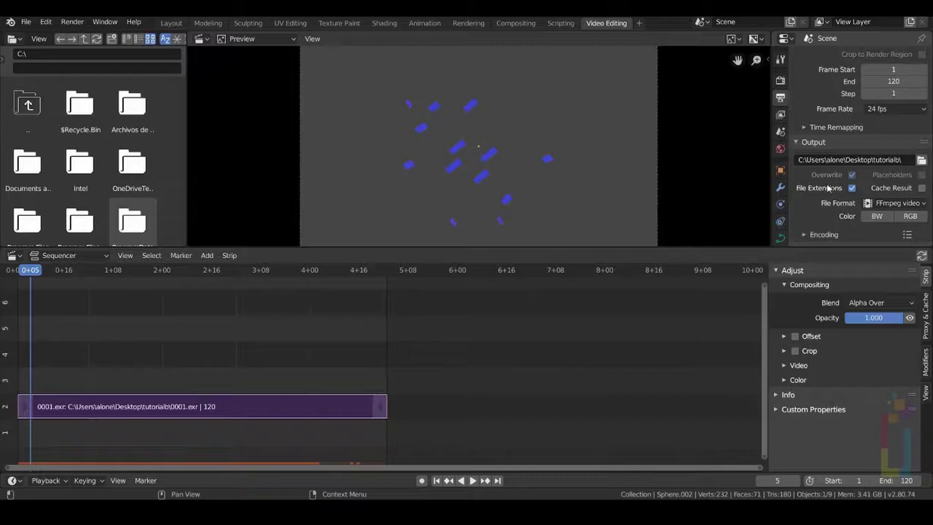
{"action": "left_click", "coordinate": [72, 23]}
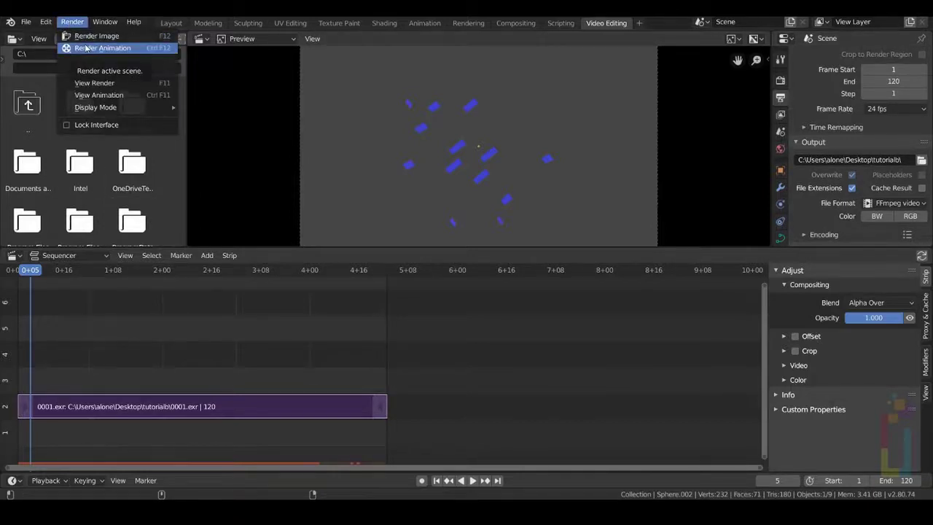